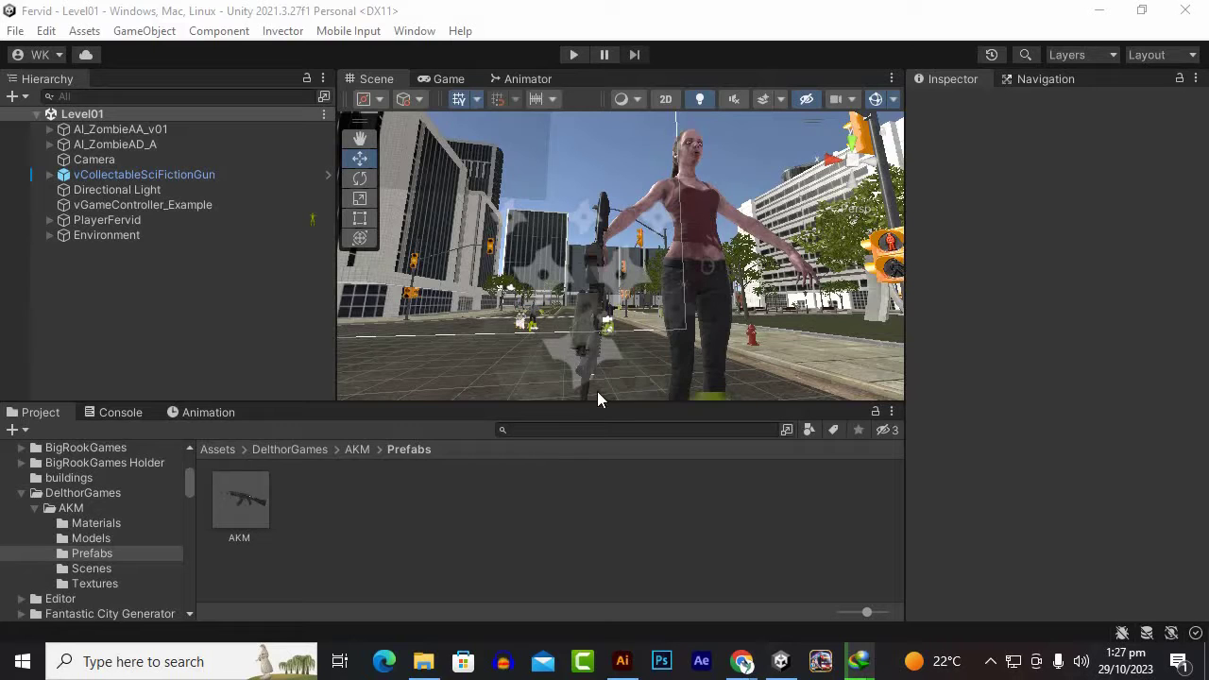
# - Enlarge the Scene view, orbit around the crosswalk waypoints, then briefly select AI_ZombieAD_A
pyautogui.moveTo(595, 398); pyautogui.dragTo(595, 450)
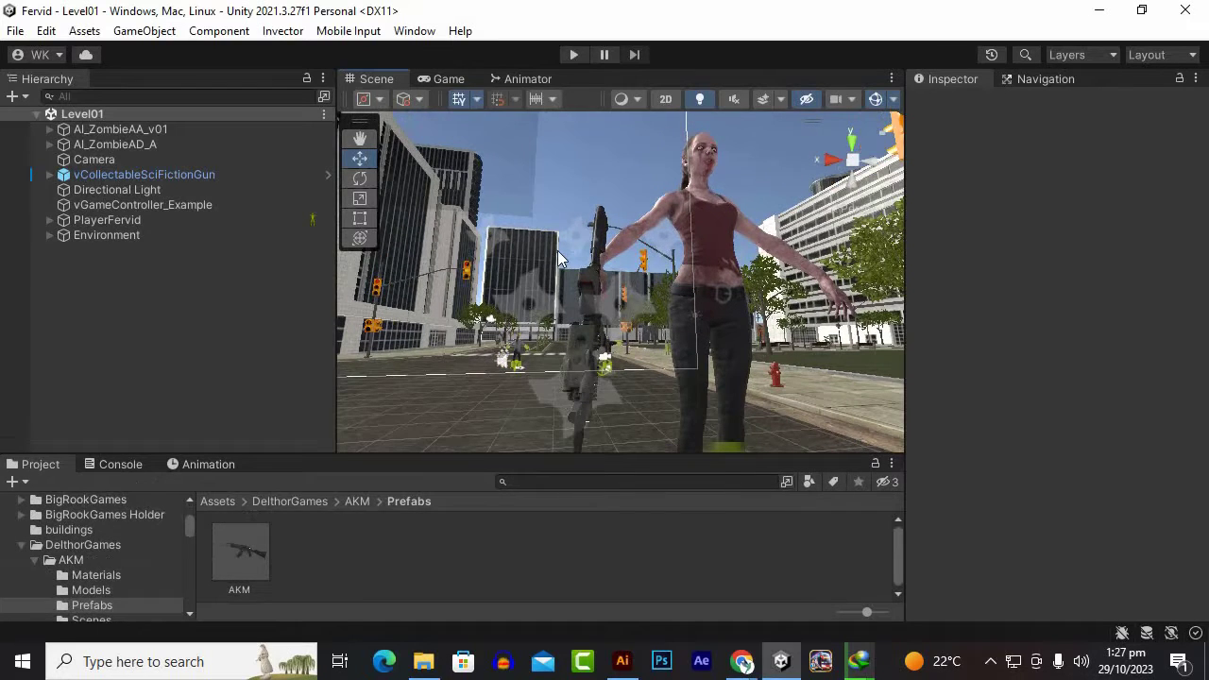
pyautogui.moveTo(565, 266); pyautogui.dragTo(612, 392, button='right')
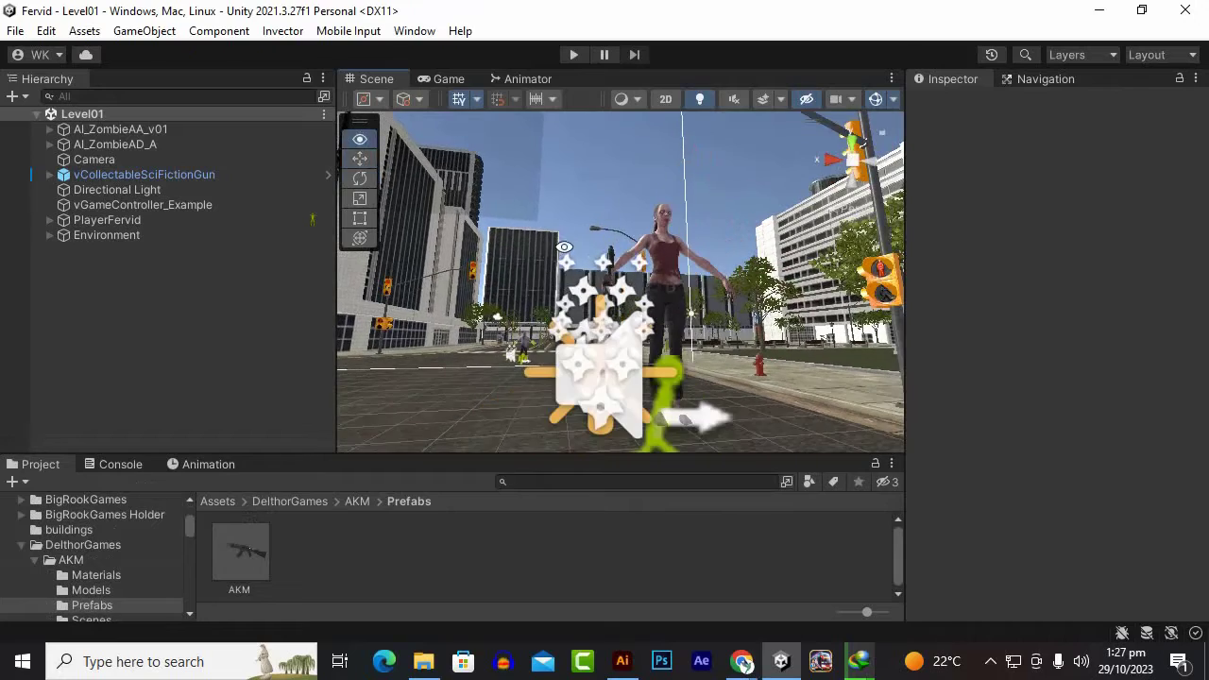
pyautogui.keyDown('alt'); pyautogui.moveTo(612, 392); pyautogui.dragTo(700, 361); pyautogui.keyUp('alt')
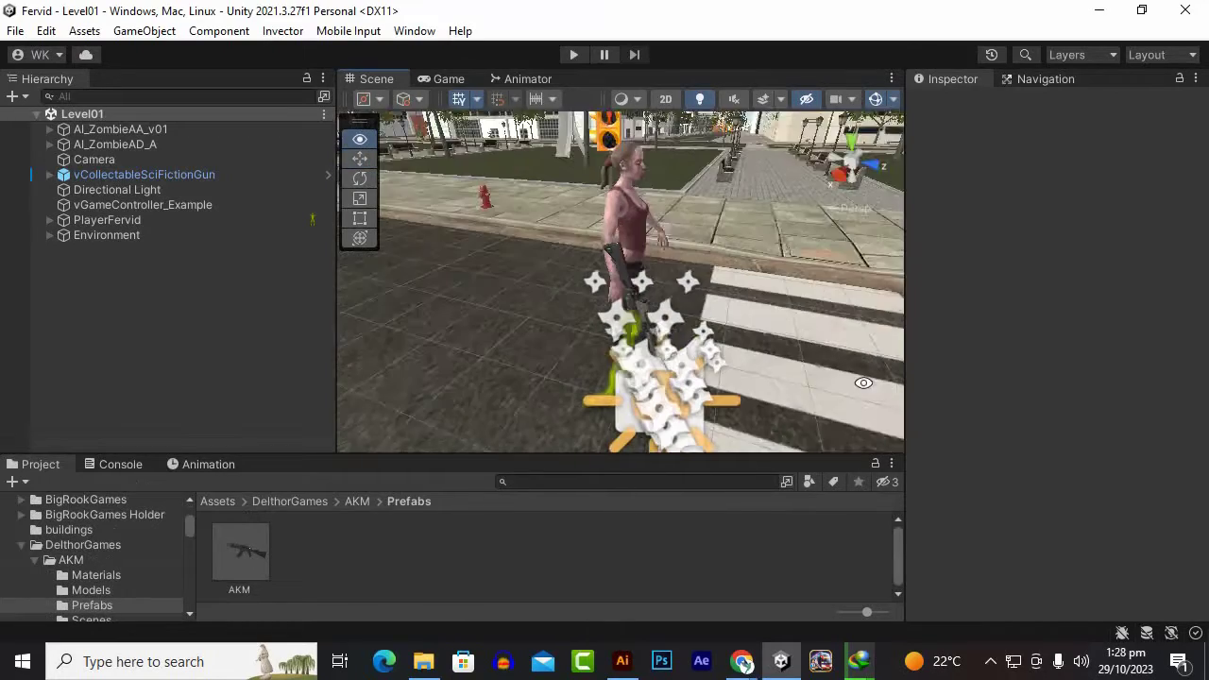
pyautogui.keyDown('alt'); pyautogui.moveTo(666, 280); pyautogui.dragTo(663, 234); pyautogui.keyUp('alt')
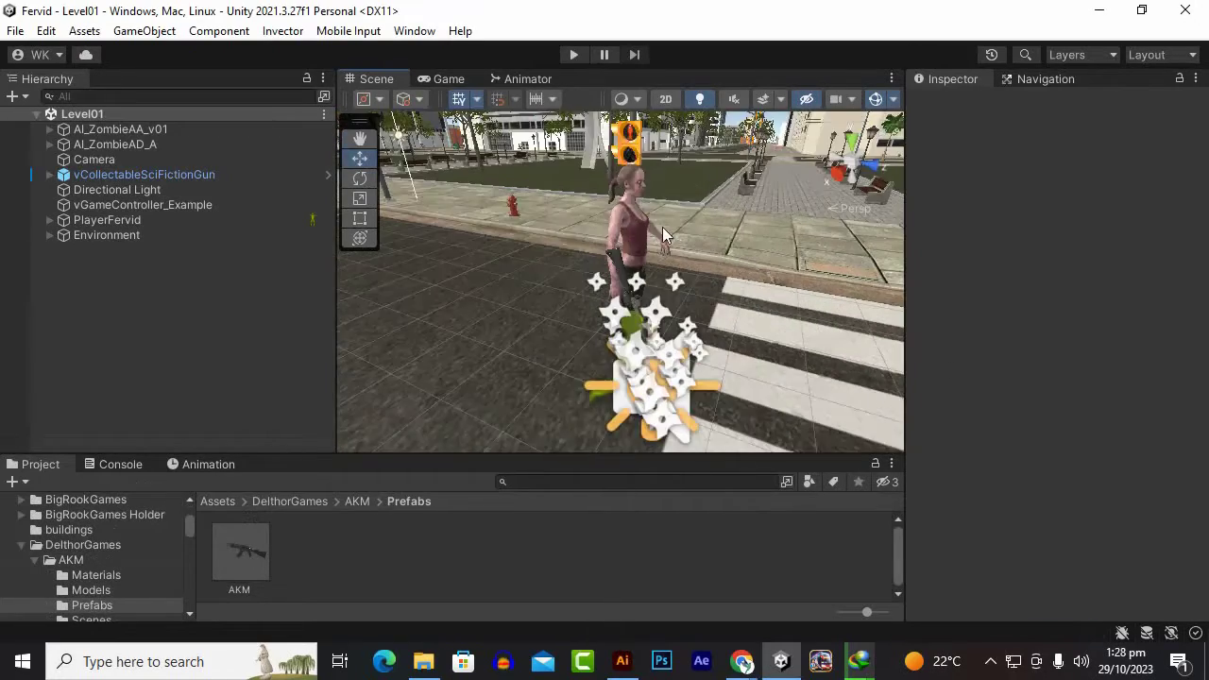
pyautogui.keyDown('alt'); pyautogui.moveTo(628, 332); pyautogui.dragTo(605, 312); pyautogui.keyUp('alt')
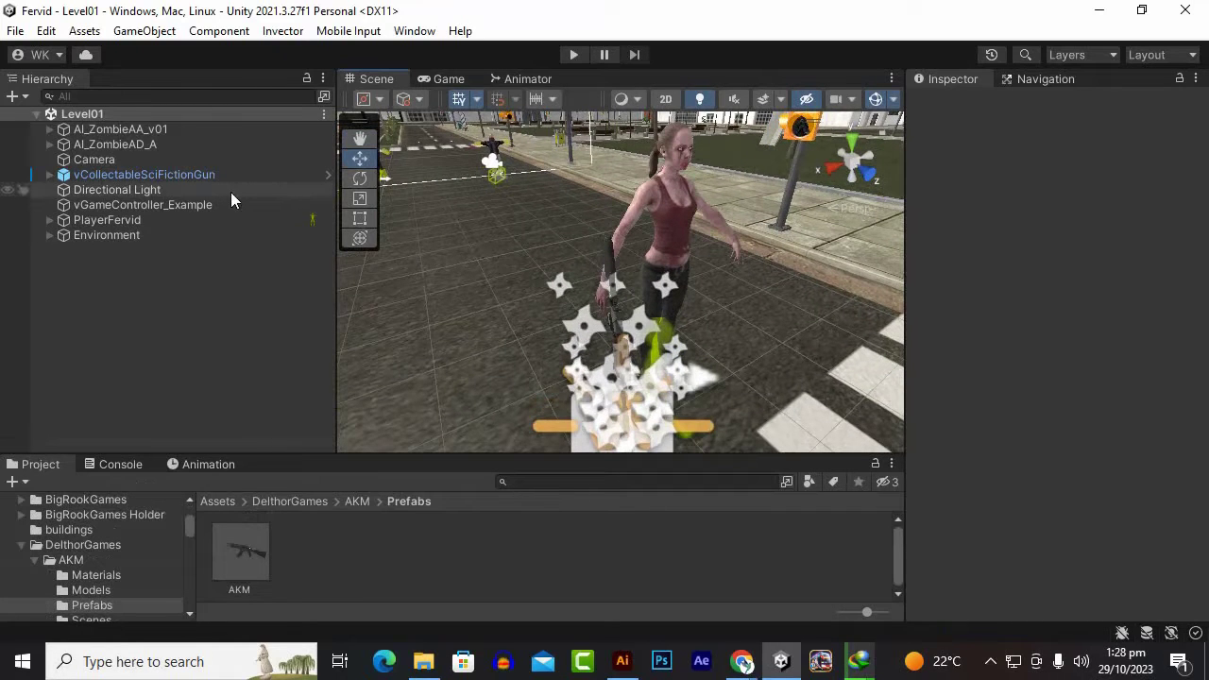
pyautogui.click(129, 143)
pyautogui.click(167, 292)
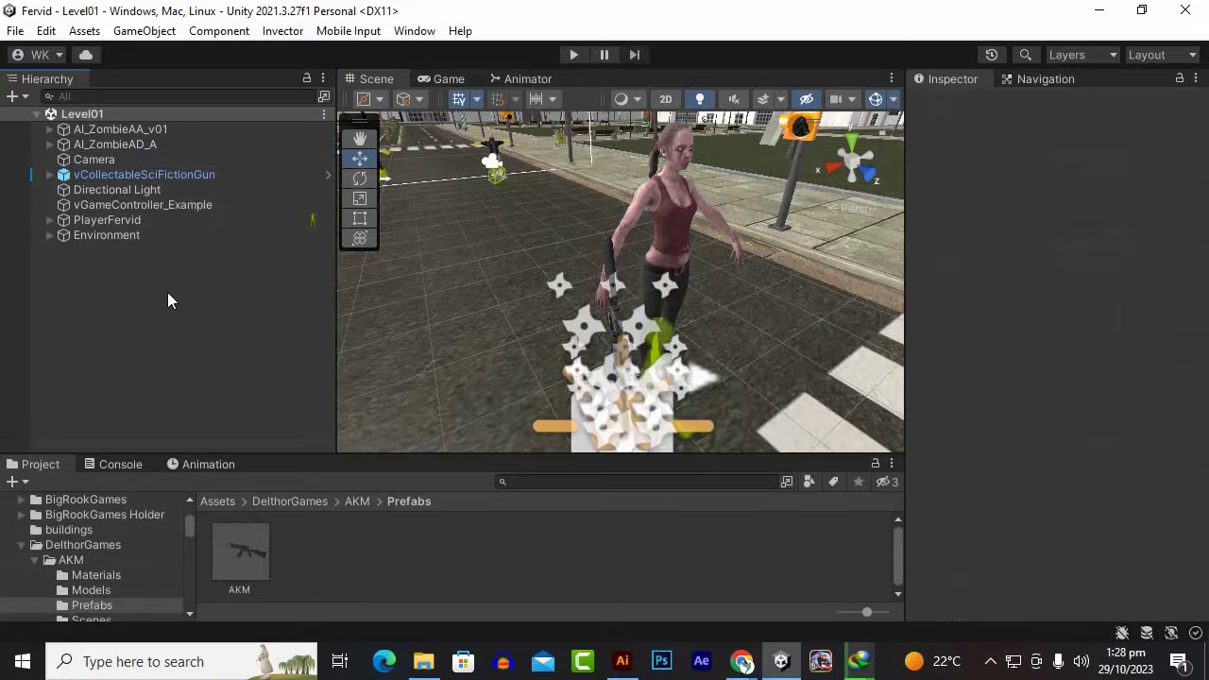
# - Deactivate PlayerFervid, then inspect the AI_ZombieAA_v01 and AI_ZombieAD_A zombies
pyautogui.click(125, 224)
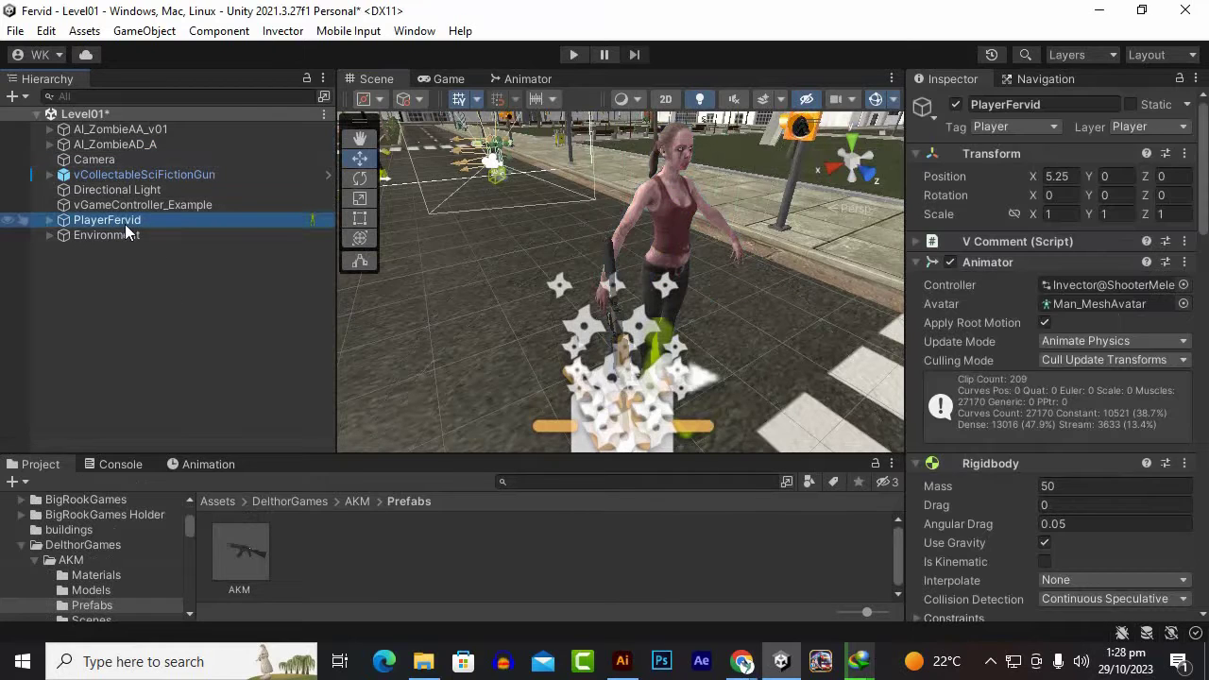
pyautogui.click(955, 105)
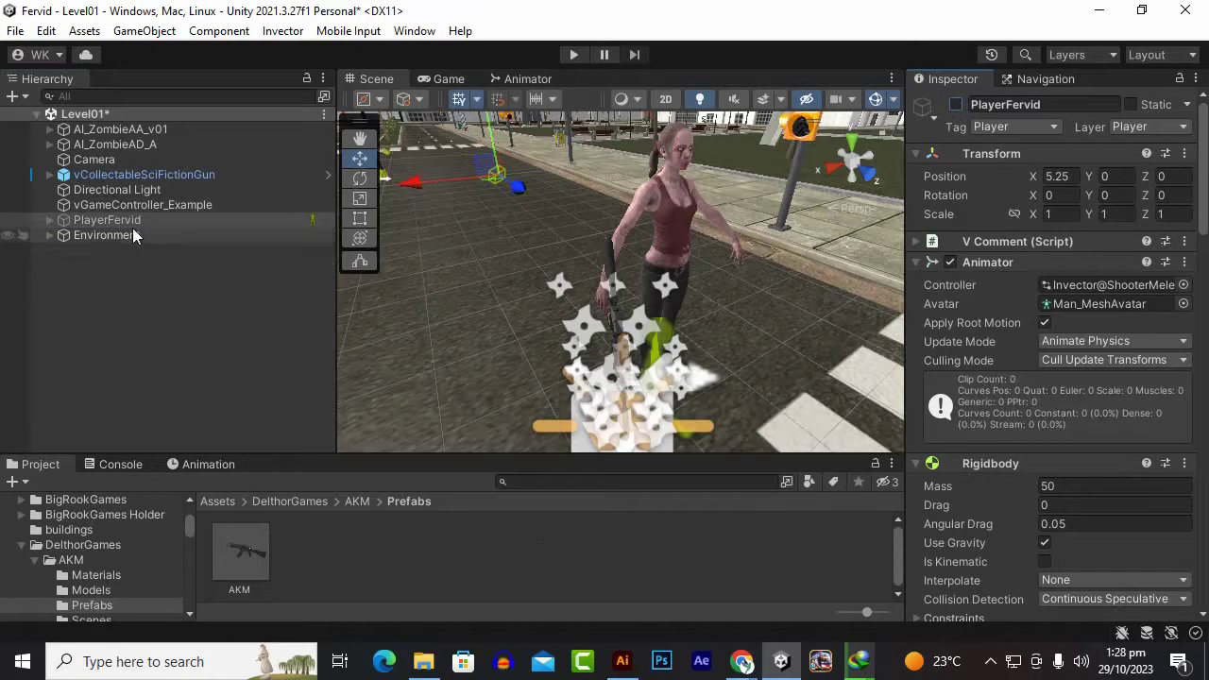
pyautogui.click(118, 133)
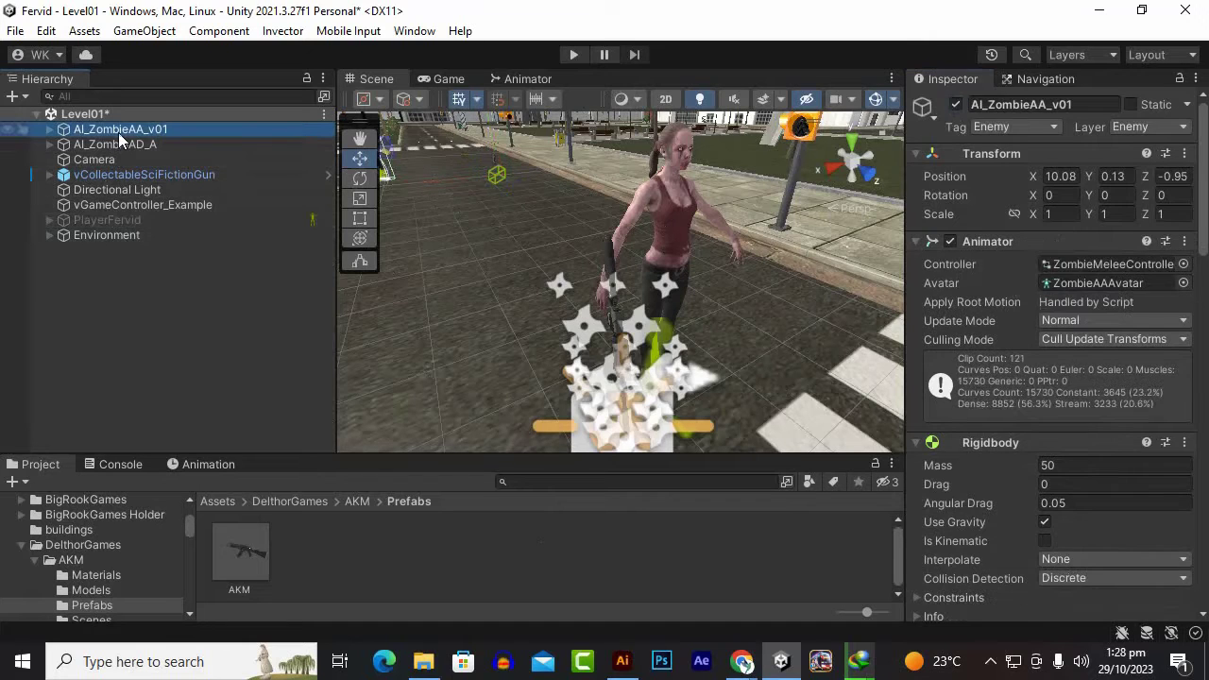
pyautogui.click(128, 144)
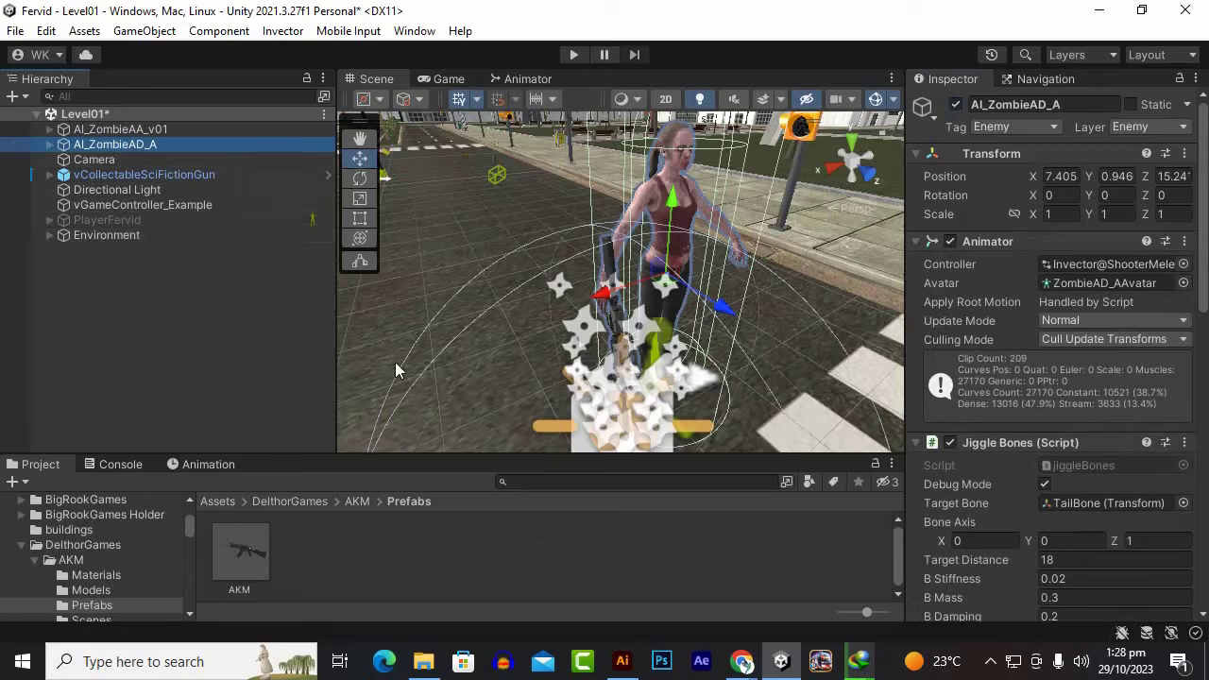
pyautogui.click(210, 378)
pyautogui.click(193, 147)
# - Deactivate AI_ZombieAA_v01 and reselect AI_ZombieAD_A
pyautogui.click(190, 129)
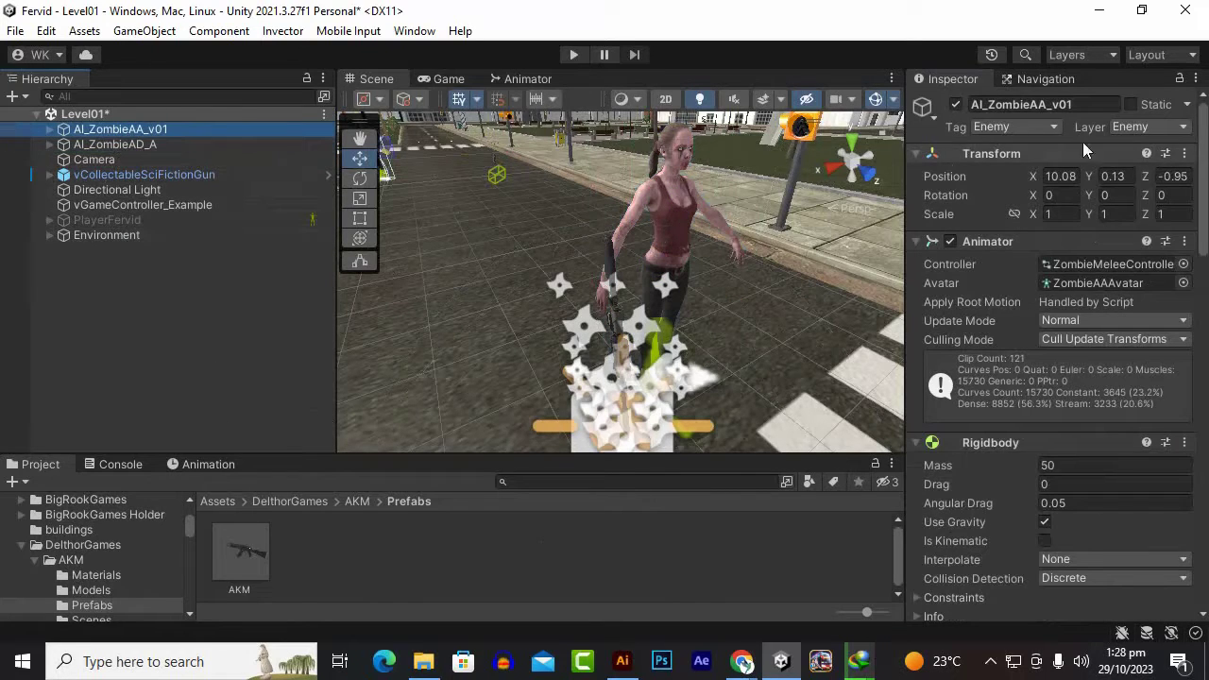
pyautogui.click(956, 104)
pyautogui.click(124, 306)
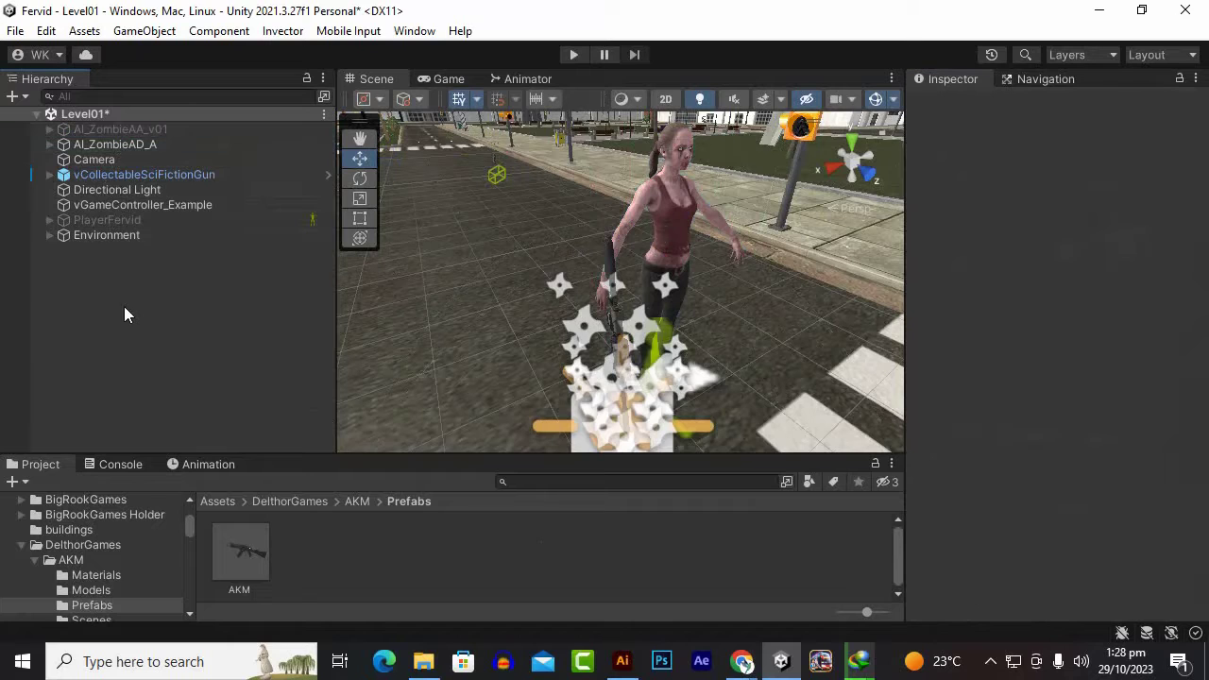
pyautogui.click(115, 143)
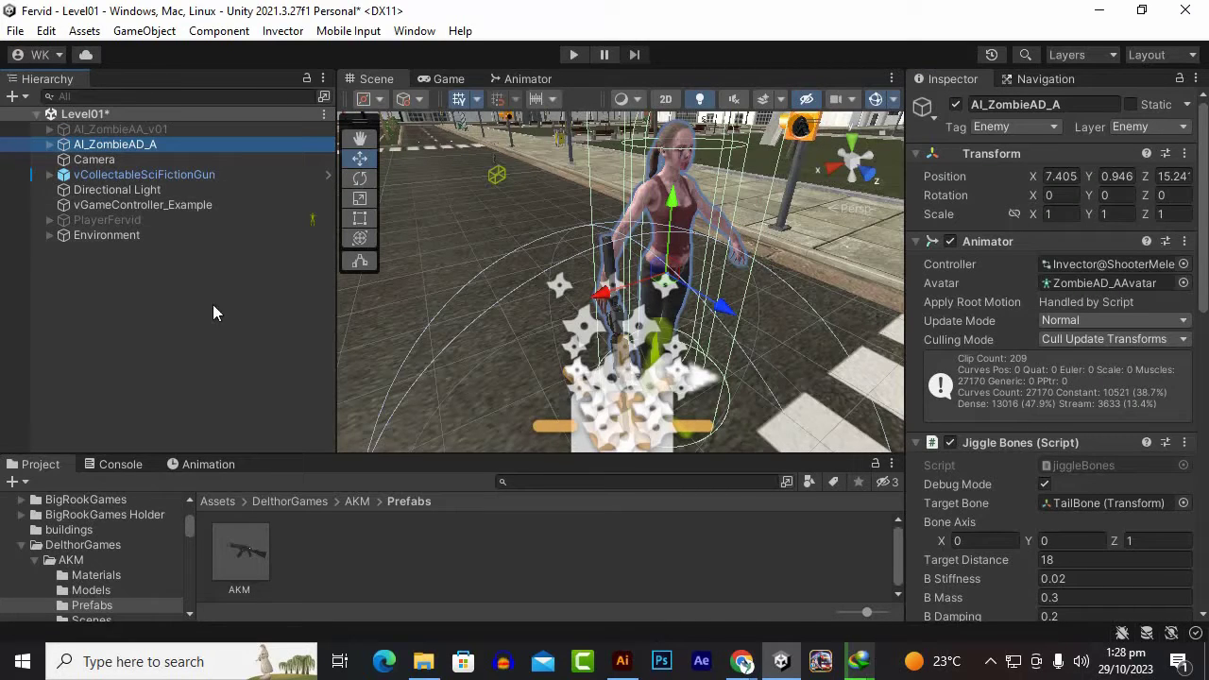
# - Expand the properties of AI_ZombieAD_A's vAI Shooter Manager
pyautogui.scroll(-5, 971, 336)
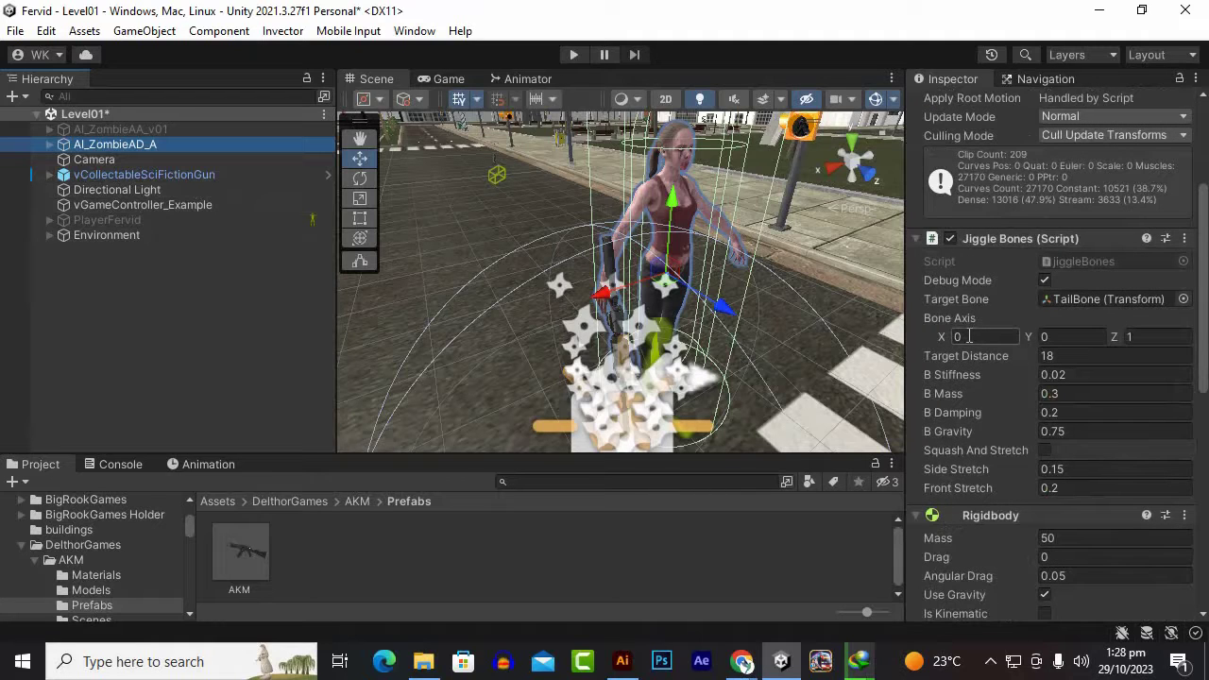
pyautogui.scroll(-6, 995, 350)
pyautogui.scroll(-1, 995, 363)
pyautogui.scroll(-3, 994, 363)
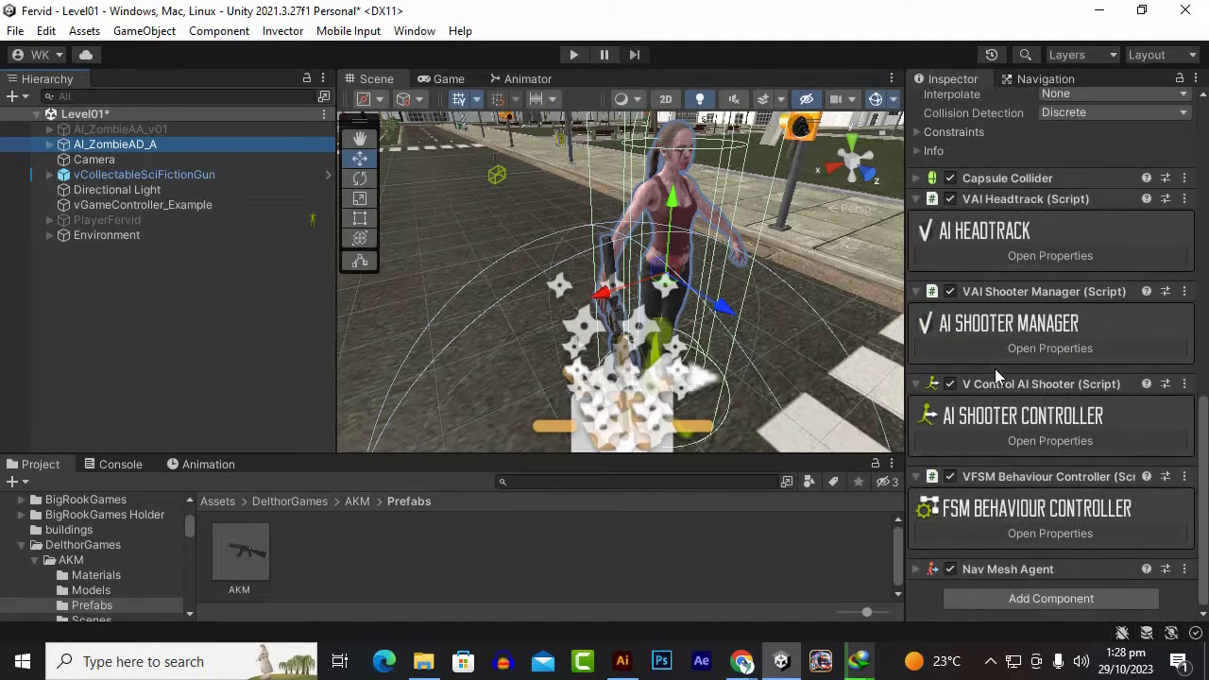
pyautogui.click(1018, 345)
# - Create a new IK adjust list under IK Adjust and open it for editing
pyautogui.scroll(-4, 1017, 346)
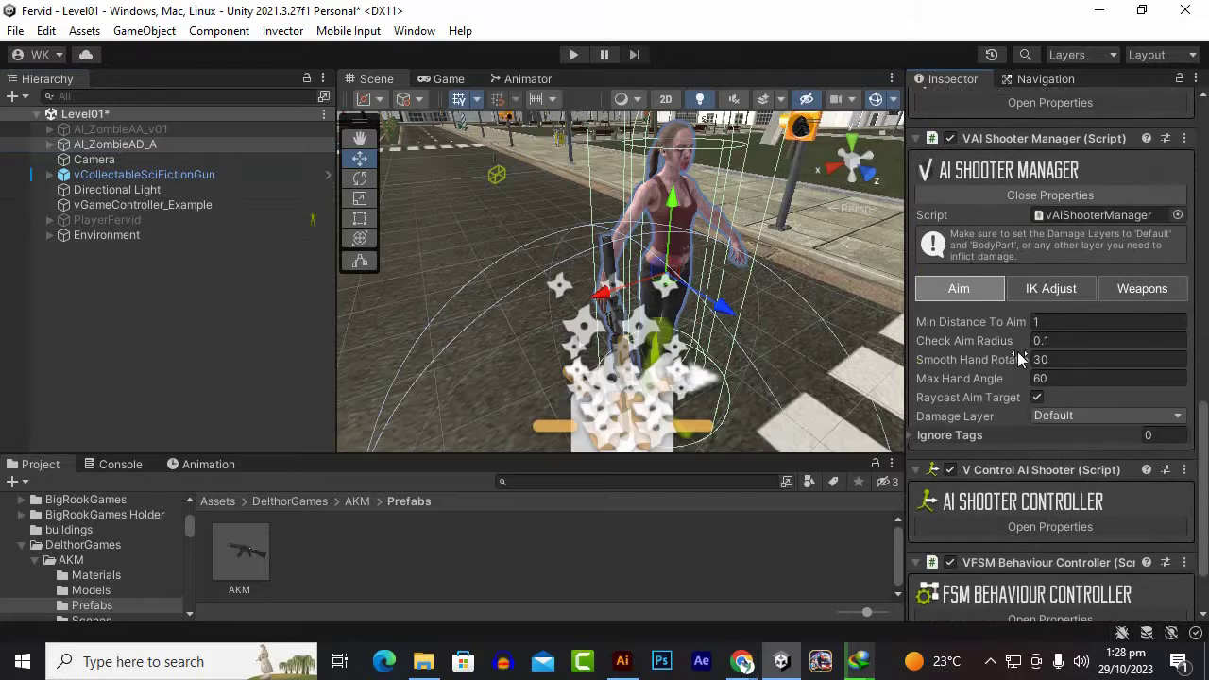
pyautogui.scroll(-1, 1024, 350)
pyautogui.click(1050, 237)
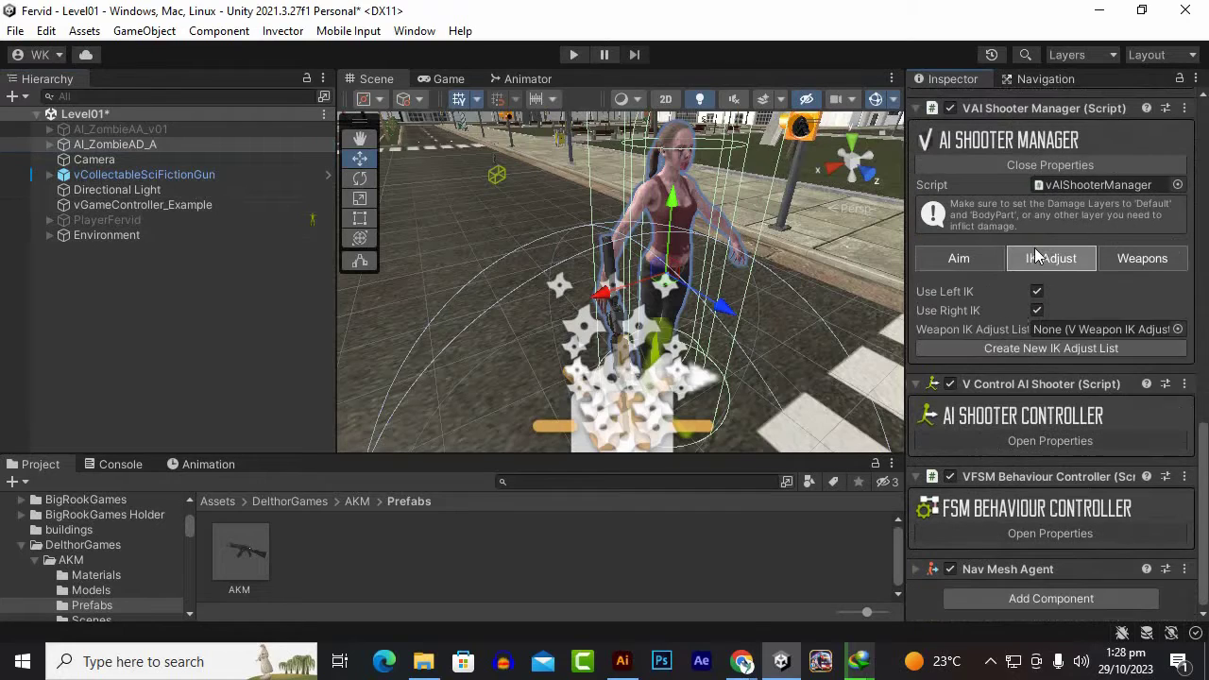
pyautogui.click(1029, 348)
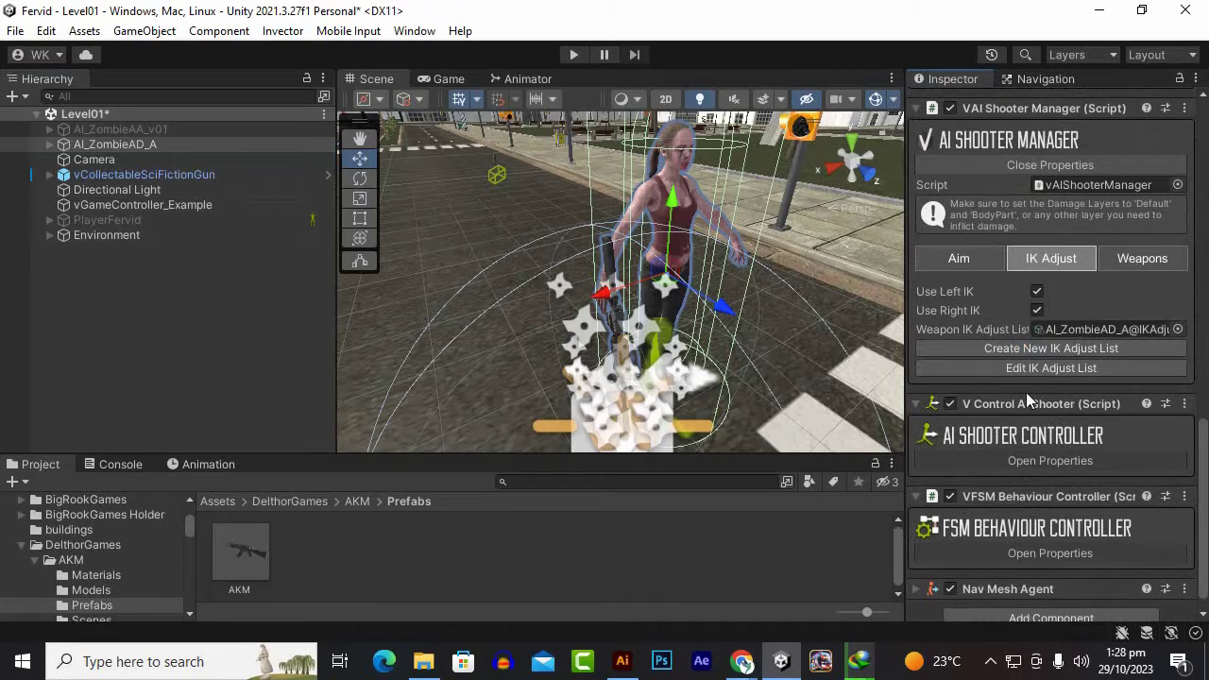
pyautogui.click(1082, 375)
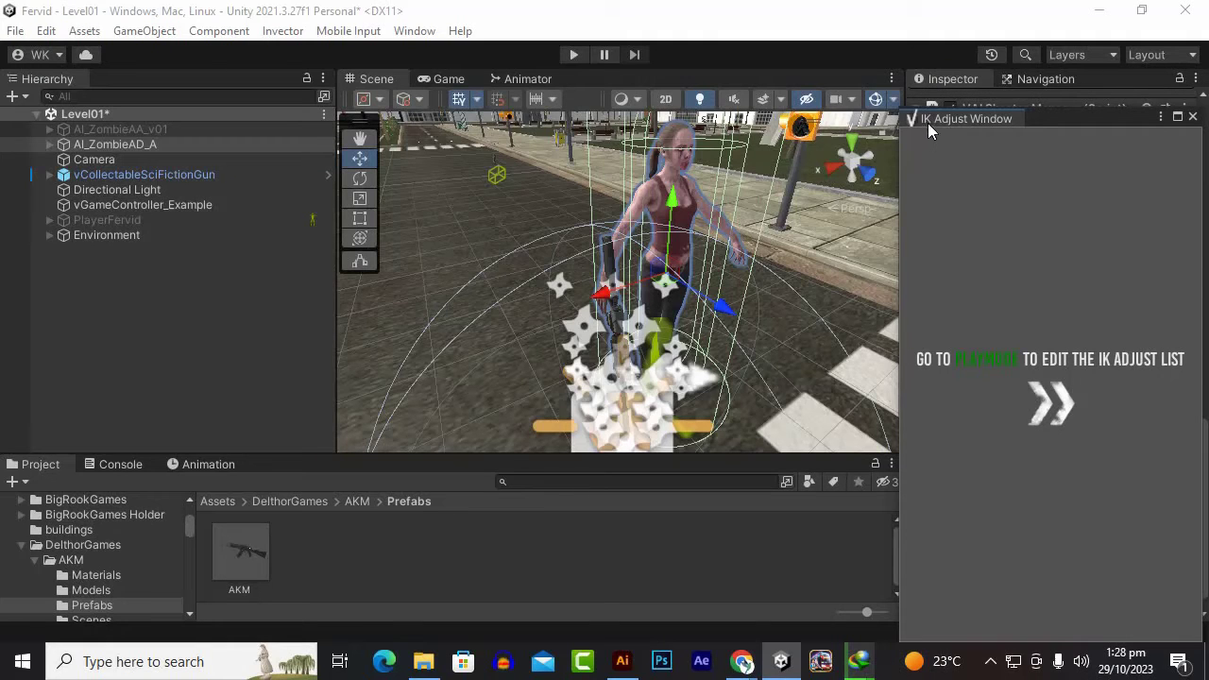
# - Dock the IK Adjust Window beside the Inspector and briefly run Play mode
pyautogui.moveTo(931, 120)
pyautogui.mouseDown()
pyautogui.moveTo(862, 171)
pyautogui.moveTo(875, 92)
pyautogui.mouseUp()
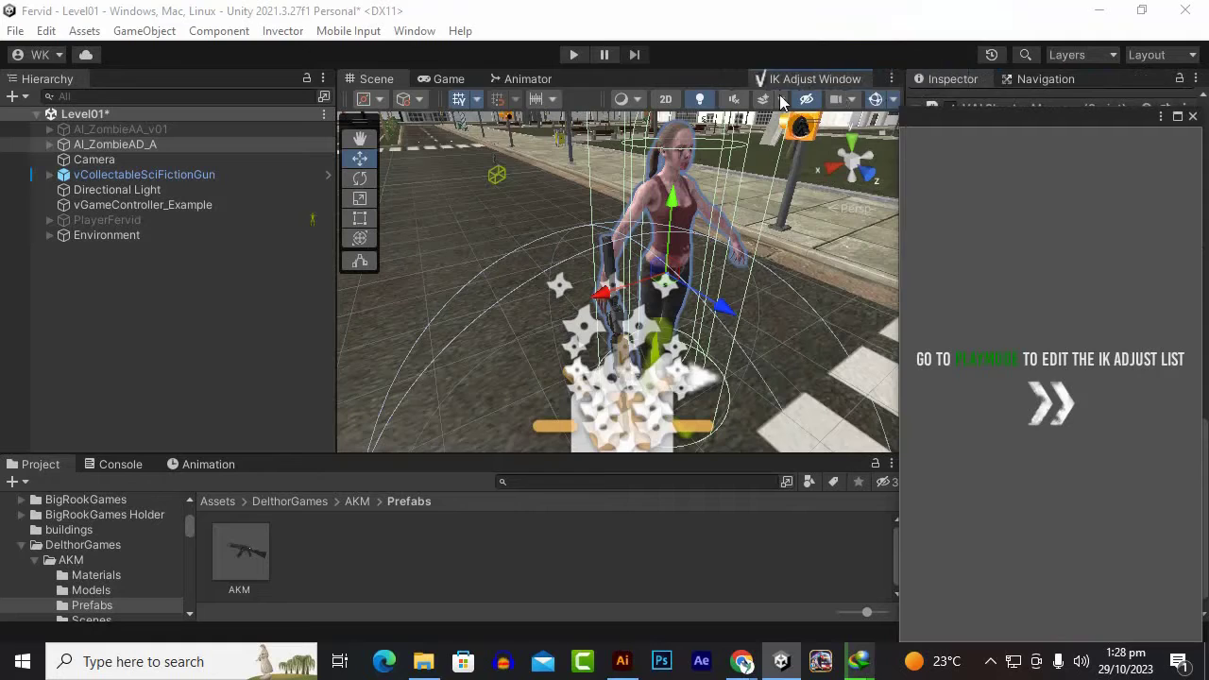
pyautogui.moveTo(876, 97); pyautogui.dragTo(1029, 102)
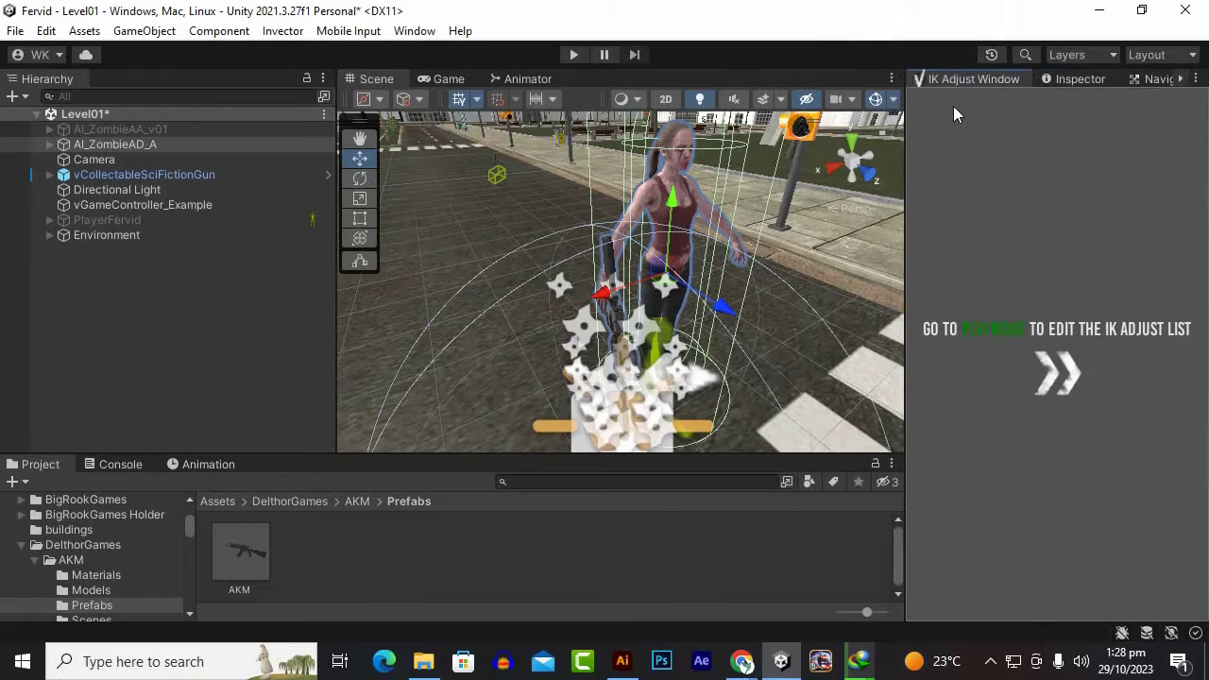
pyautogui.click(570, 58)
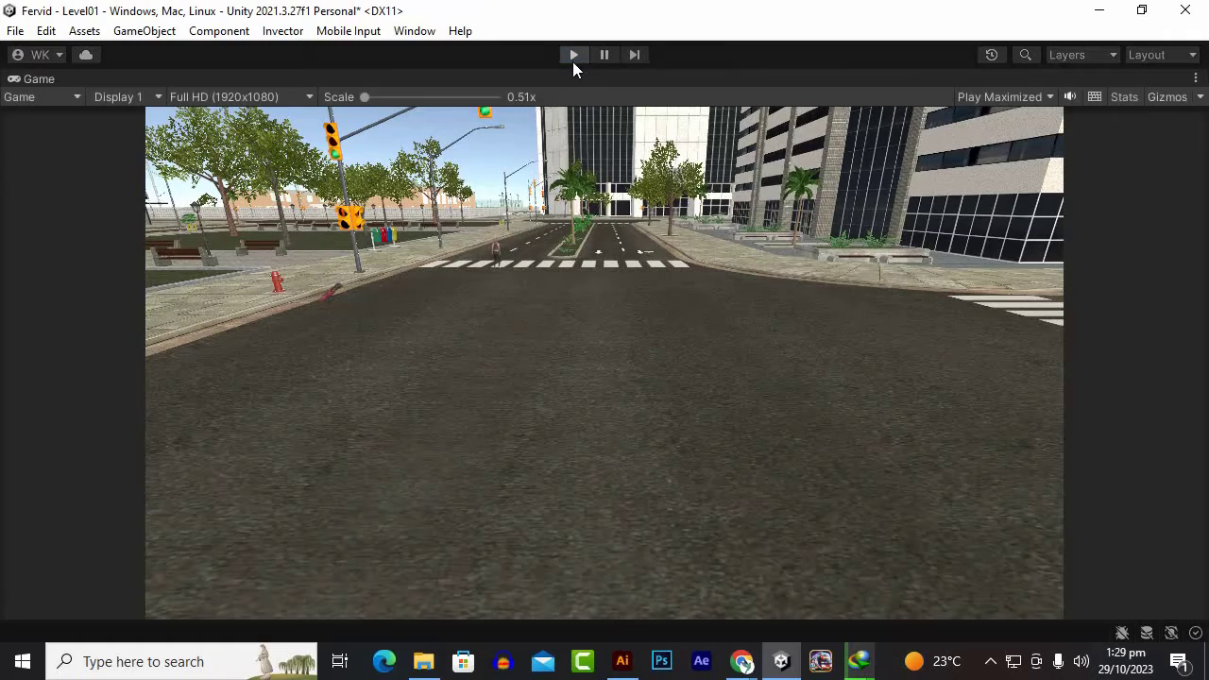
pyautogui.click(574, 57)
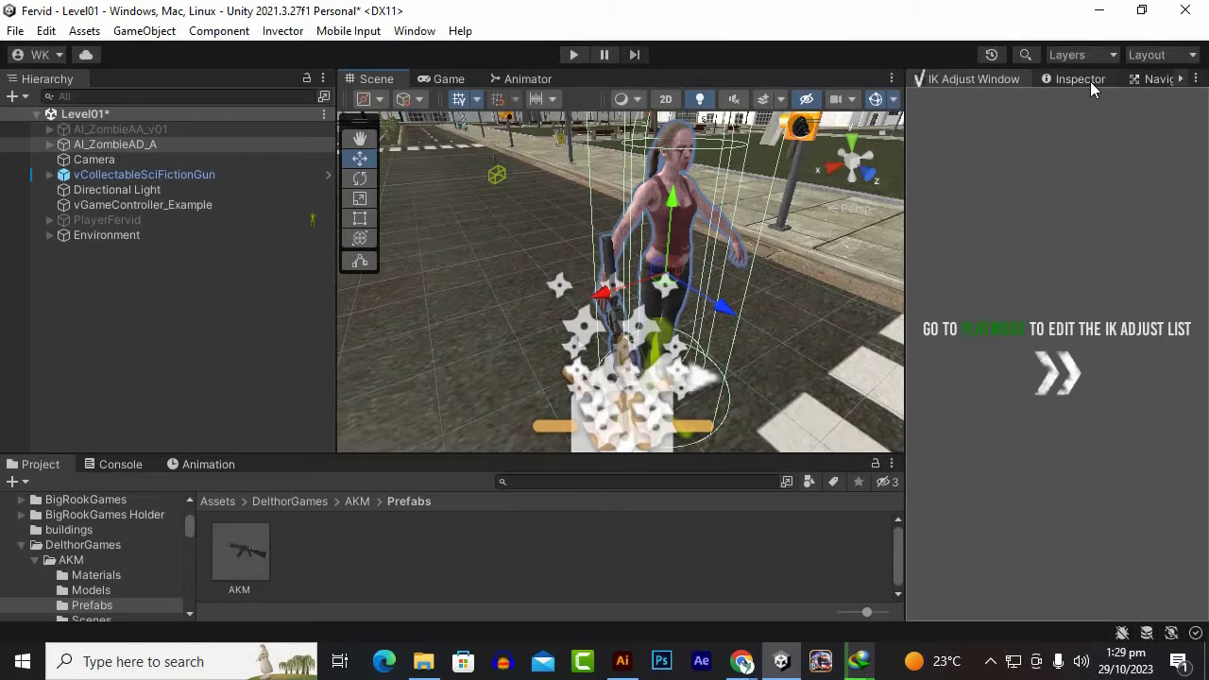
# - Set the Game view to Play Focused instead of Play Maximized
pyautogui.click(447, 79)
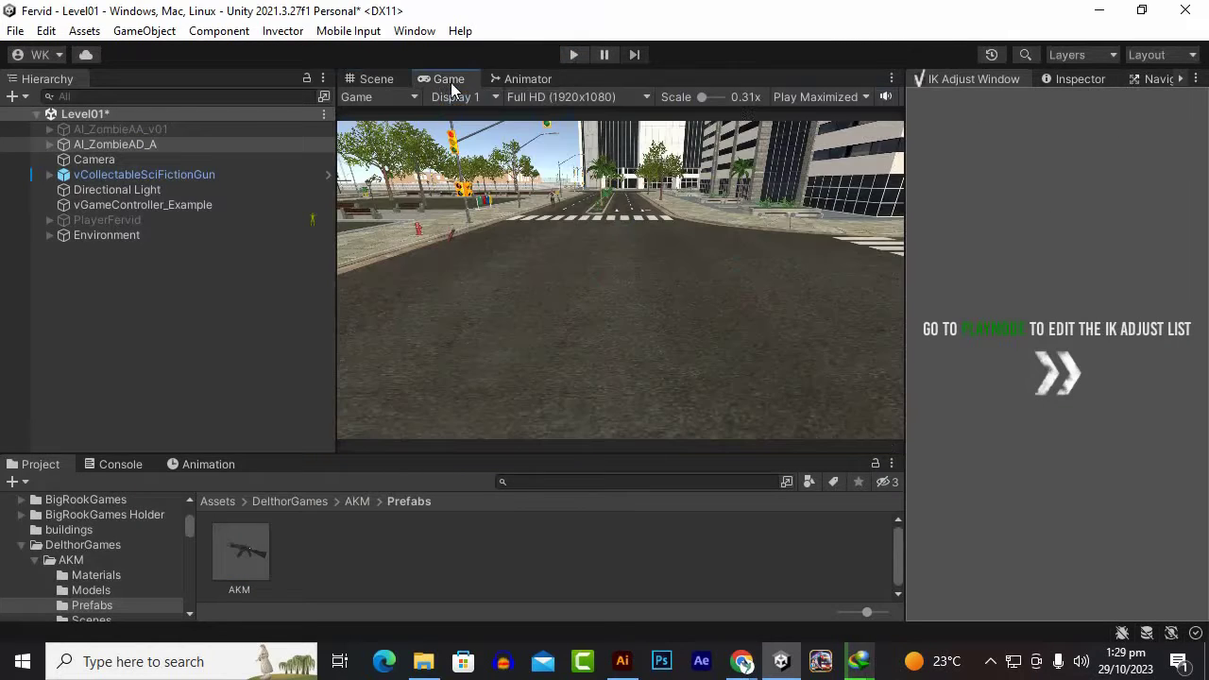
pyautogui.click(820, 96)
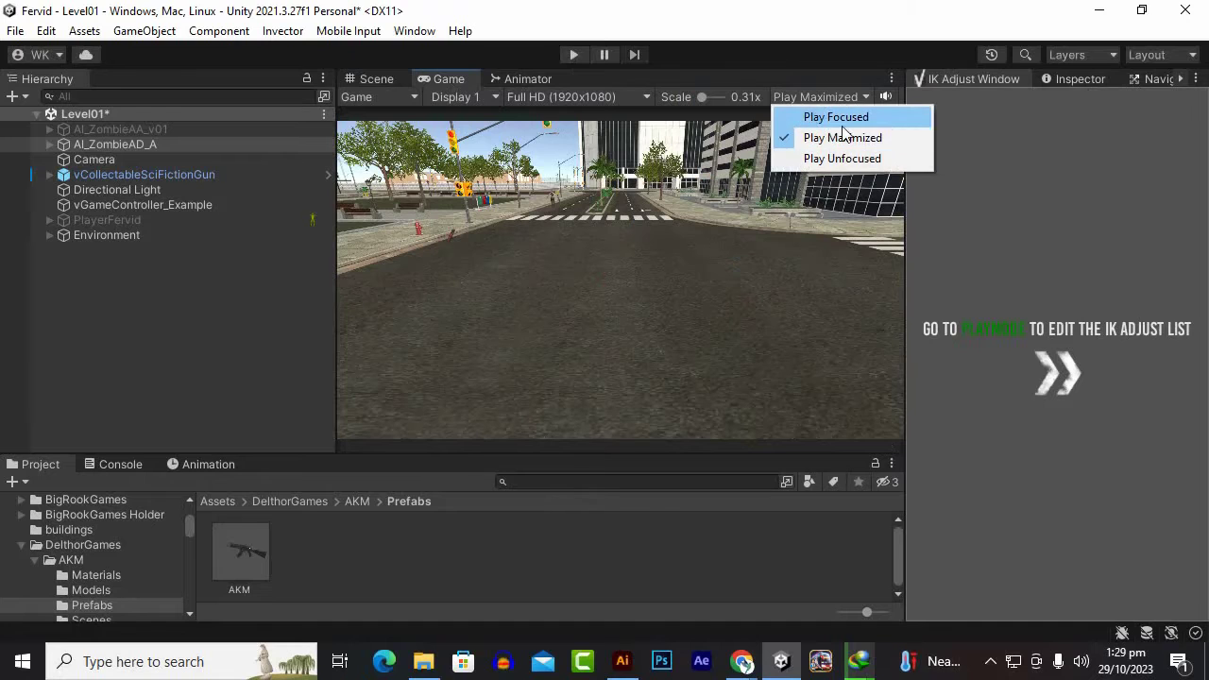
pyautogui.click(812, 116)
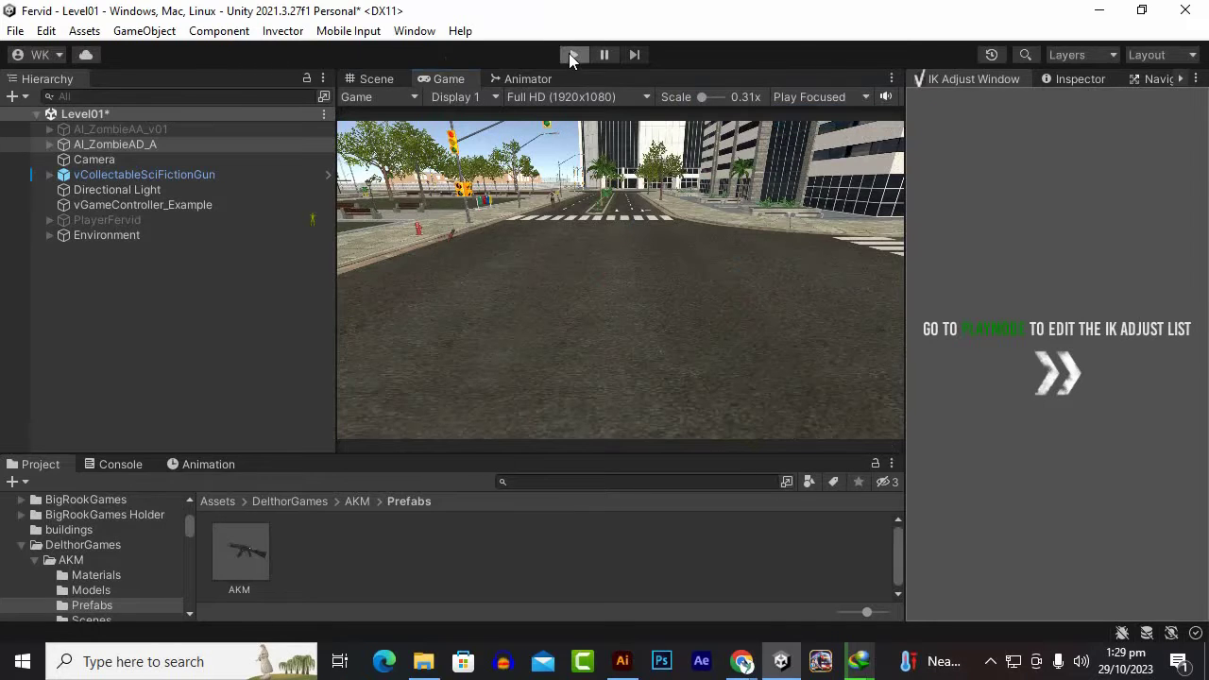
# - In Play mode, create the AI_ZombieAD_A@Rifles IK adjust for Rifles@Standing and return to Scene
pyautogui.click(572, 55)
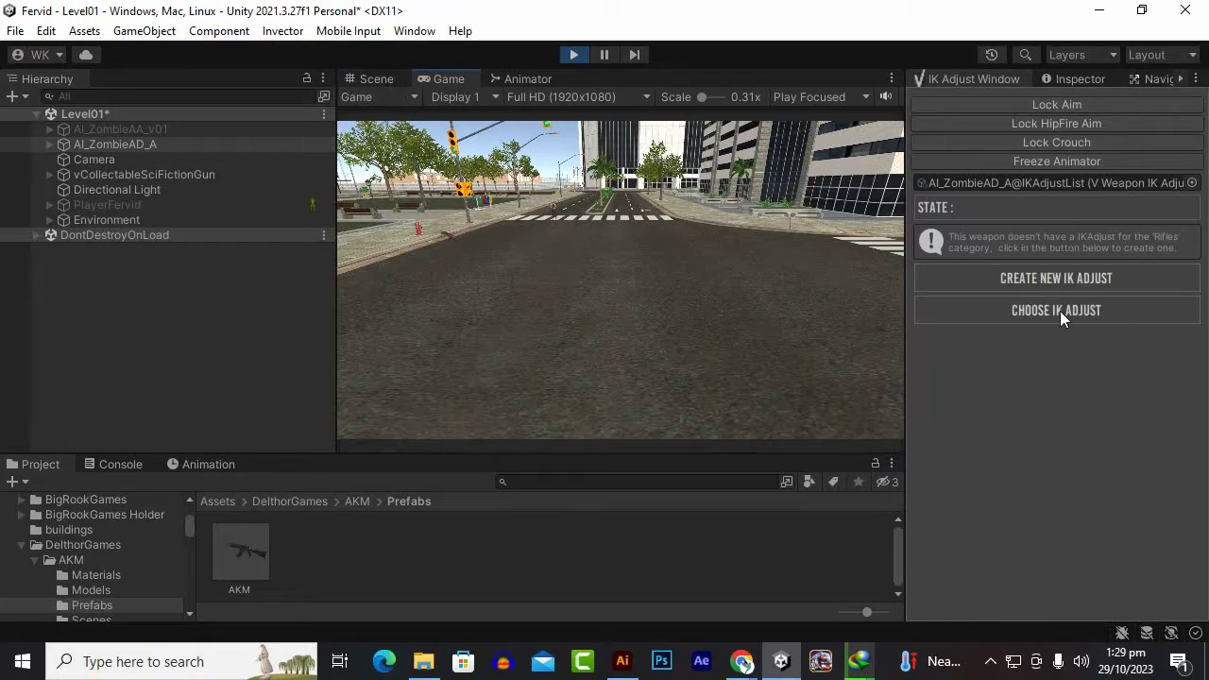
pyautogui.click(1073, 279)
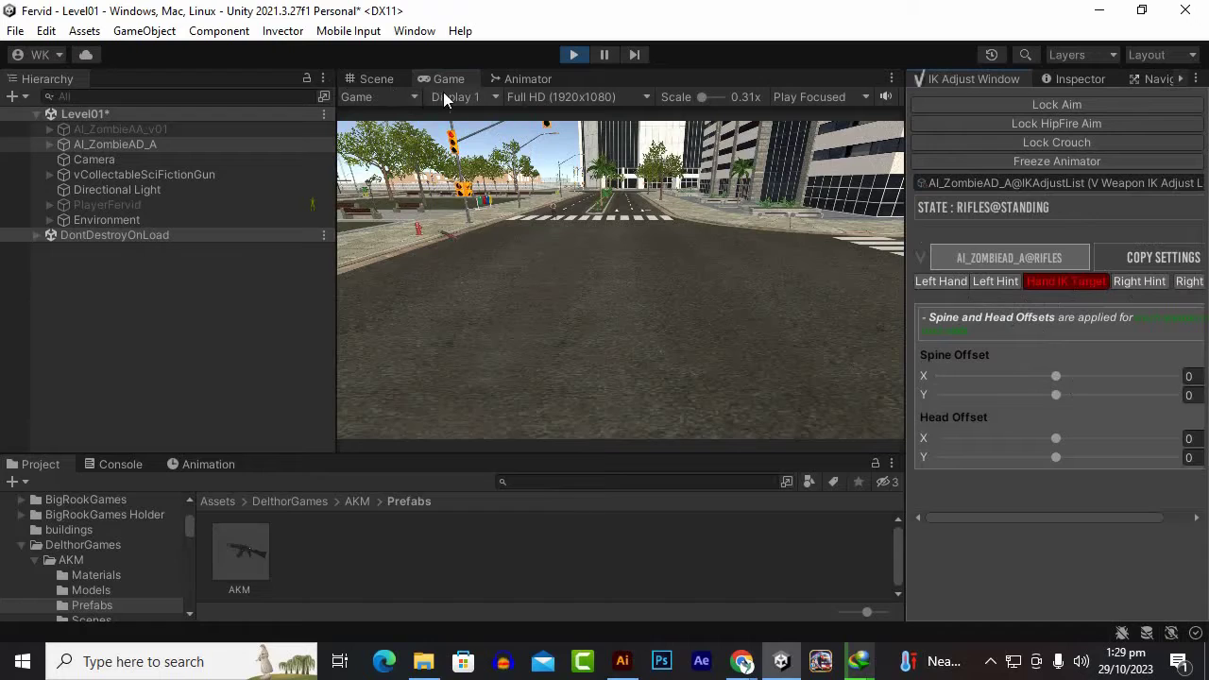
pyautogui.click(387, 81)
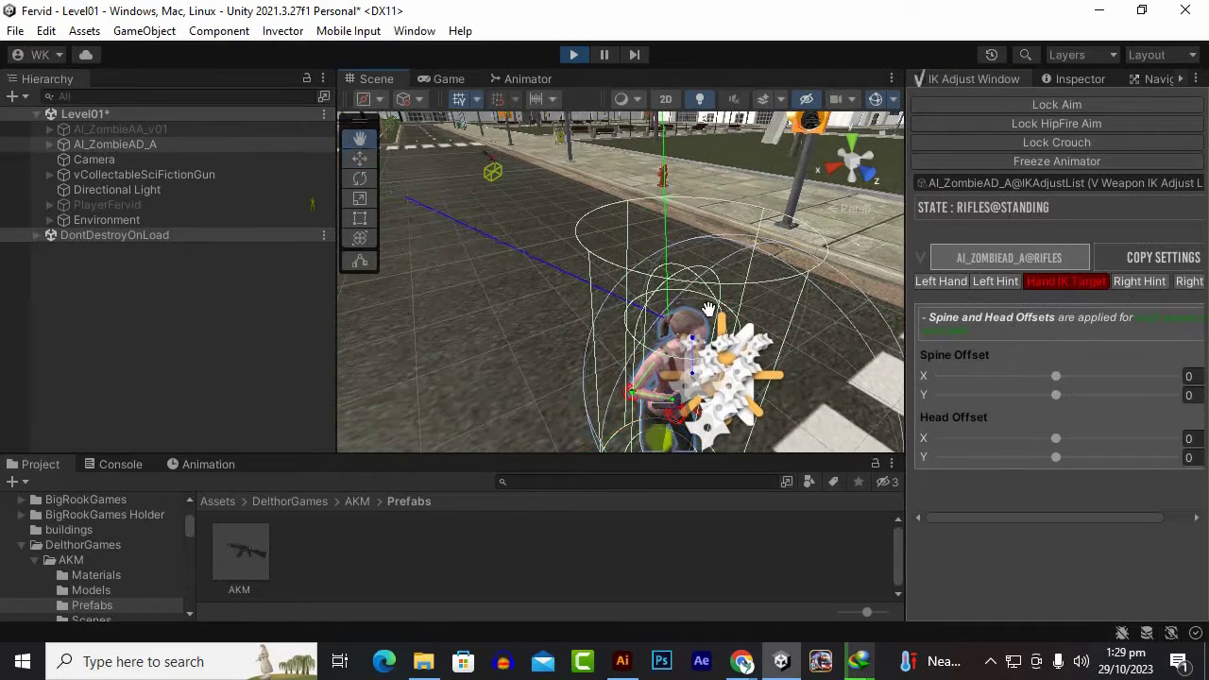
pyautogui.moveTo(681, 366); pyautogui.dragTo(643, 168, button='middle')
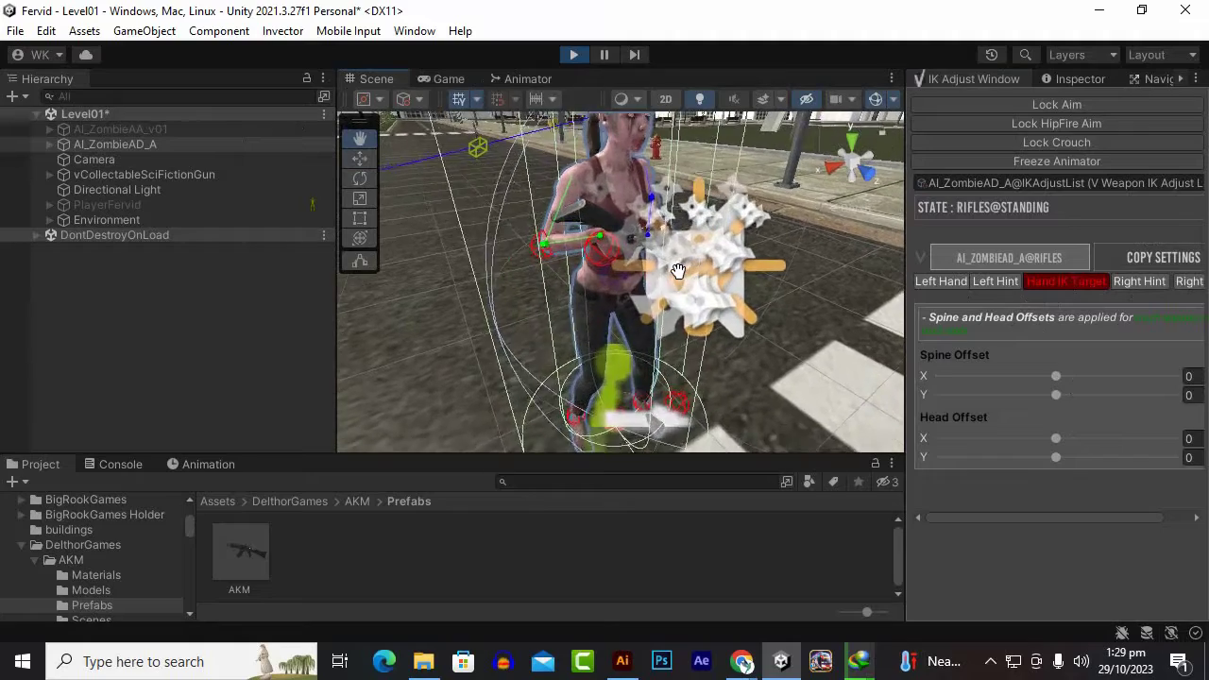
pyautogui.scroll(5, 679, 271)
pyautogui.scroll(3, 683, 270)
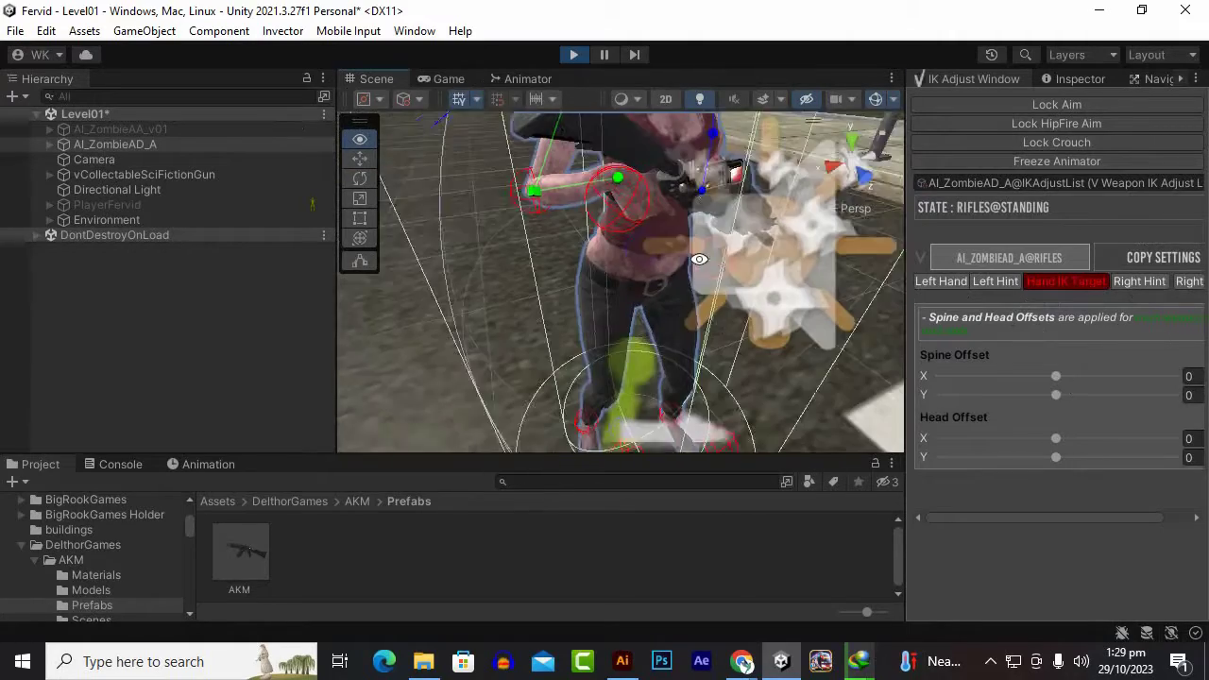
pyautogui.moveTo(806, 276)
pyautogui.keyDown('alt'); pyautogui.mouseDown()
pyautogui.moveTo(583, 264)
pyautogui.moveTo(1084, 619)
pyautogui.mouseUp(); pyautogui.keyUp('alt')
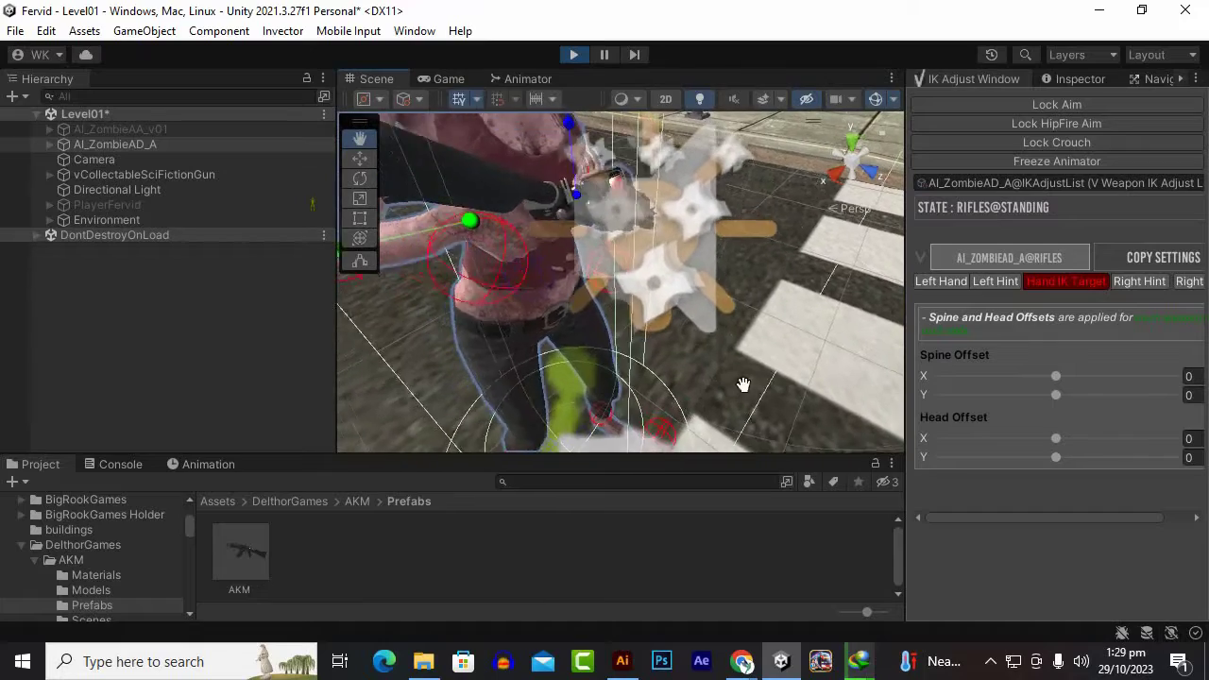
pyautogui.moveTo(1085, 619)
pyautogui.keyDown('alt'); pyautogui.mouseDown()
pyautogui.moveTo(758, 309)
pyautogui.moveTo(724, 372)
pyautogui.mouseUp(); pyautogui.keyUp('alt')
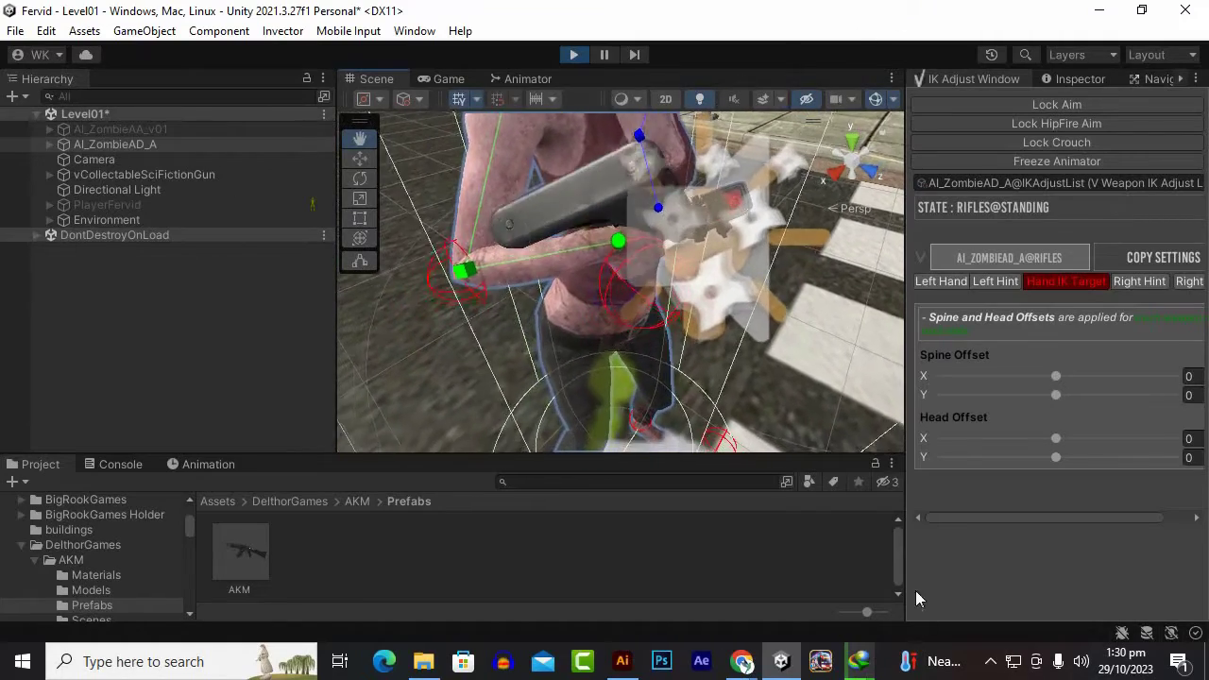
pyautogui.moveTo(725, 372)
pyautogui.keyDown('alt'); pyautogui.mouseDown()
pyautogui.moveTo(966, 324)
pyautogui.moveTo(26, 444)
pyautogui.mouseUp(); pyautogui.keyUp('alt')
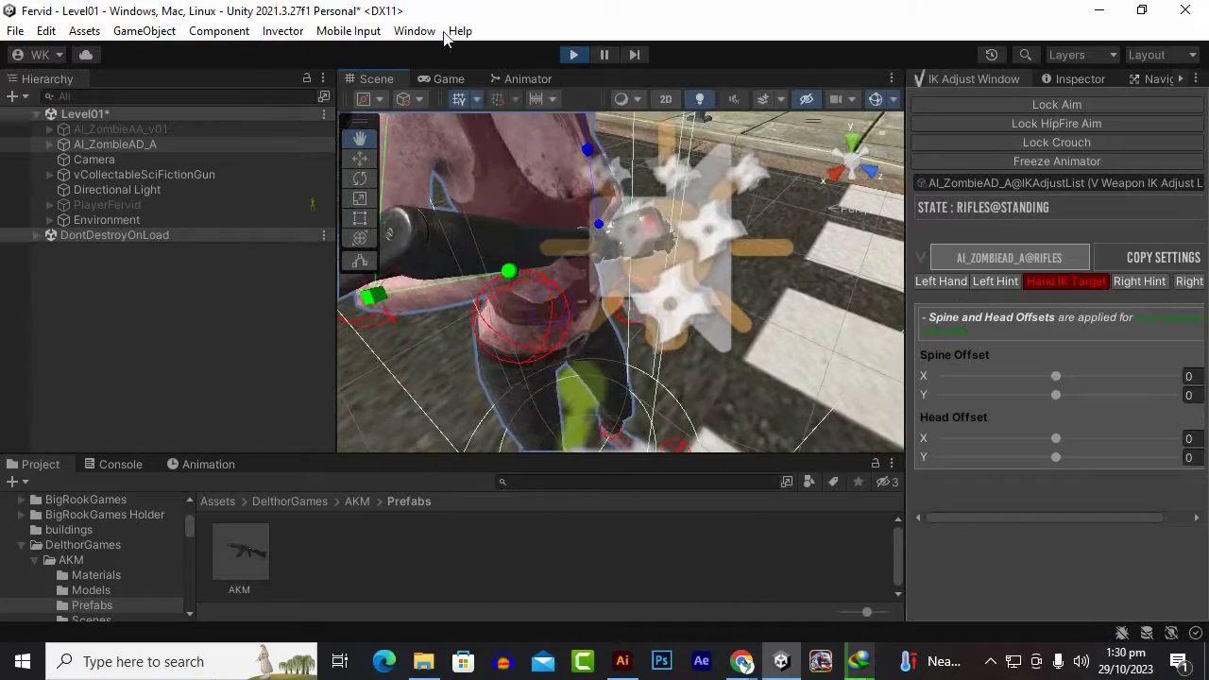
pyautogui.keyDown('alt'); pyautogui.moveTo(616, 390); pyautogui.dragTo(341, 261); pyautogui.keyUp('alt')
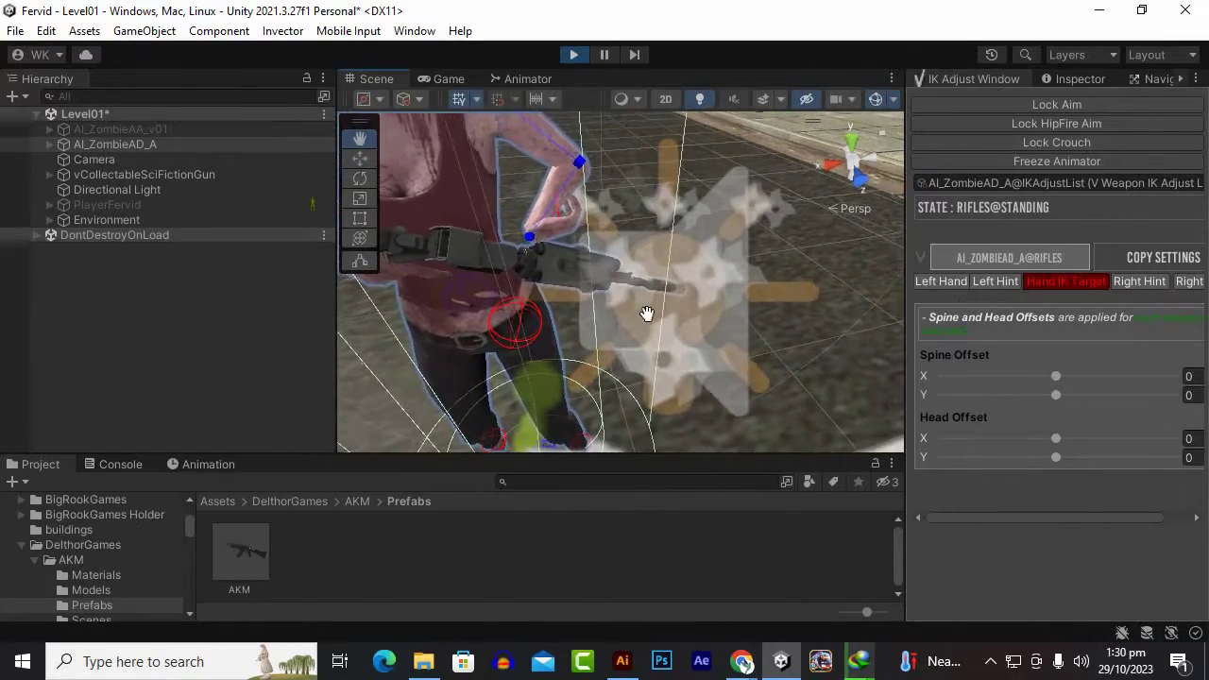
pyautogui.keyDown('alt'); pyautogui.moveTo(675, 307); pyautogui.dragTo(501, 605); pyautogui.keyUp('alt')
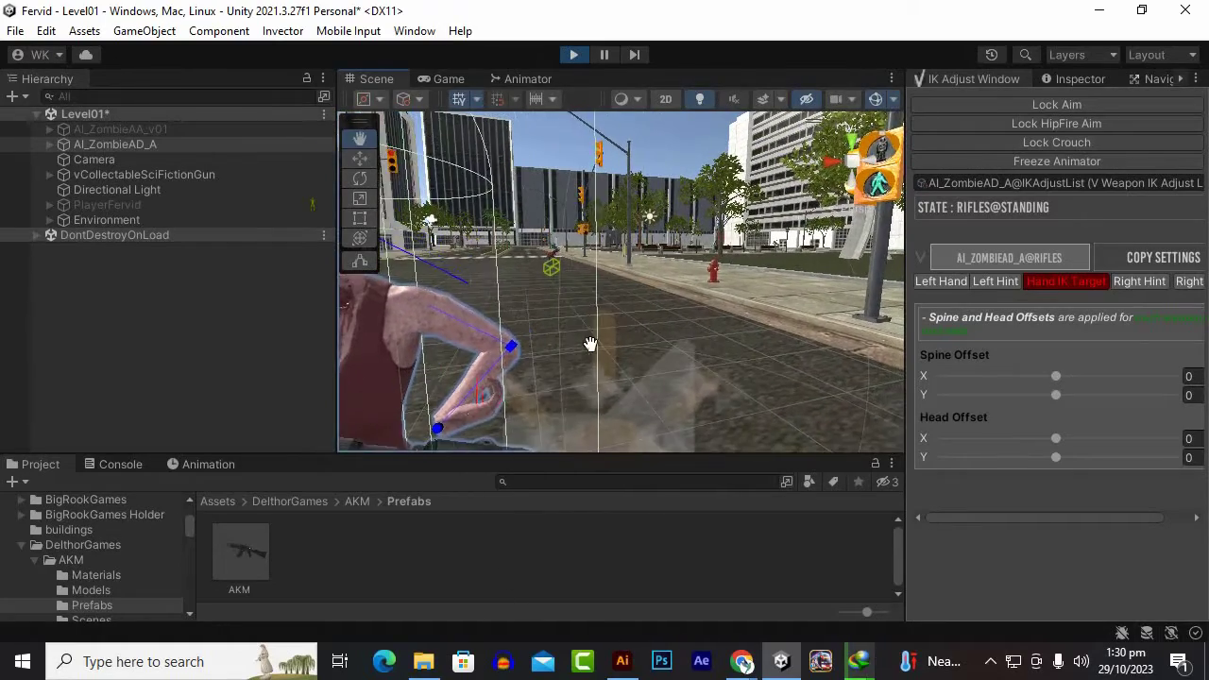
pyautogui.keyDown('alt'); pyautogui.moveTo(874, 166); pyautogui.dragTo(221, 319); pyautogui.keyUp('alt')
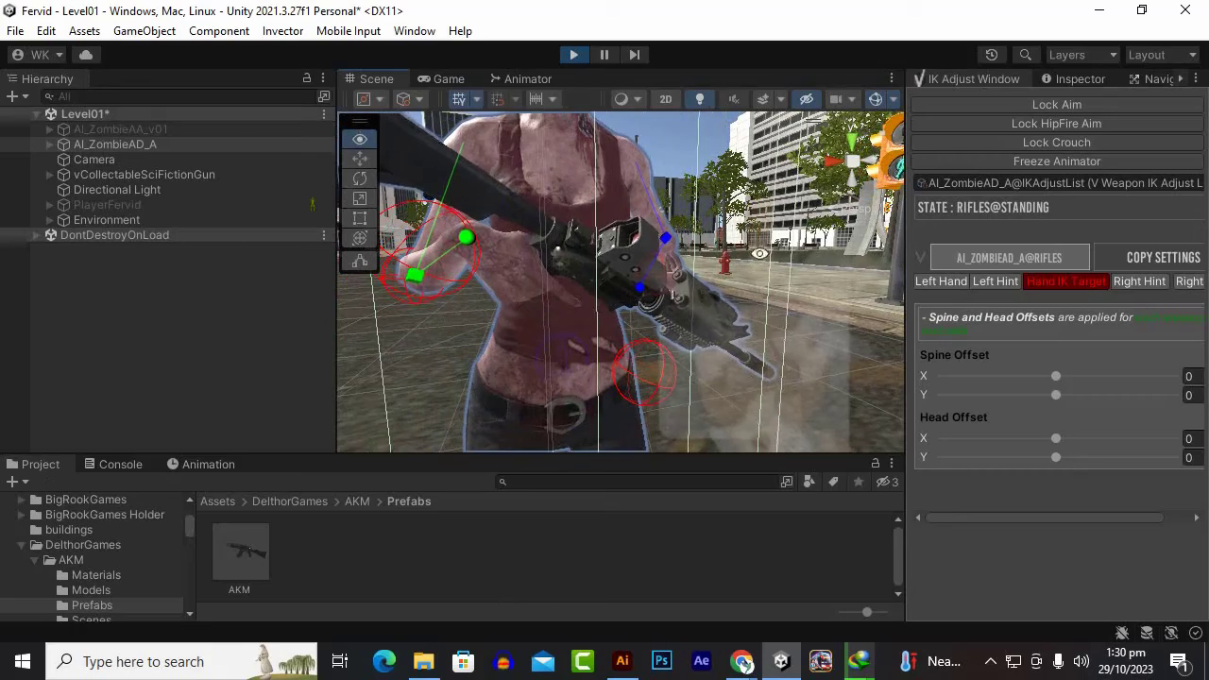
pyautogui.moveTo(332, 463)
pyautogui.keyDown('alt'); pyautogui.mouseDown()
pyautogui.moveTo(677, 363)
pyautogui.moveTo(637, 314)
pyautogui.moveTo(633, 370)
pyautogui.moveTo(739, 317)
pyautogui.mouseUp(); pyautogui.keyUp('alt')
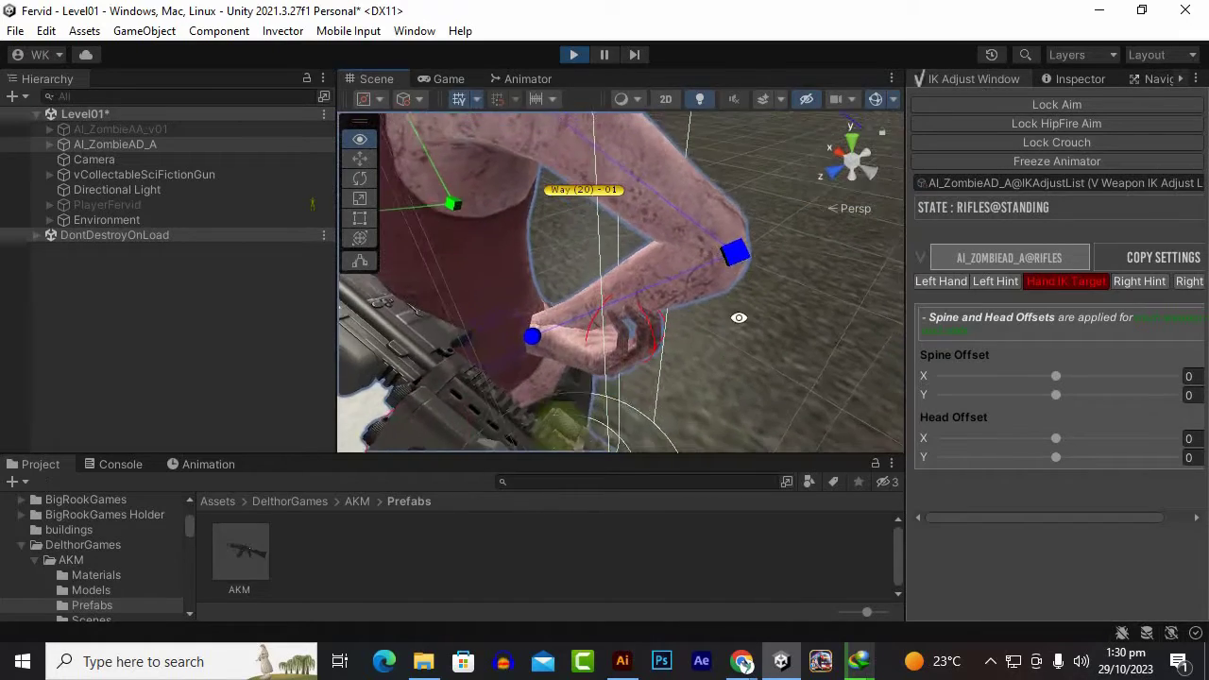
pyautogui.moveTo(738, 318)
pyautogui.mouseDown(button='middle')
pyautogui.moveTo(753, 285)
pyautogui.moveTo(771, 396)
pyautogui.moveTo(562, 297)
pyautogui.mouseUp(button='middle')
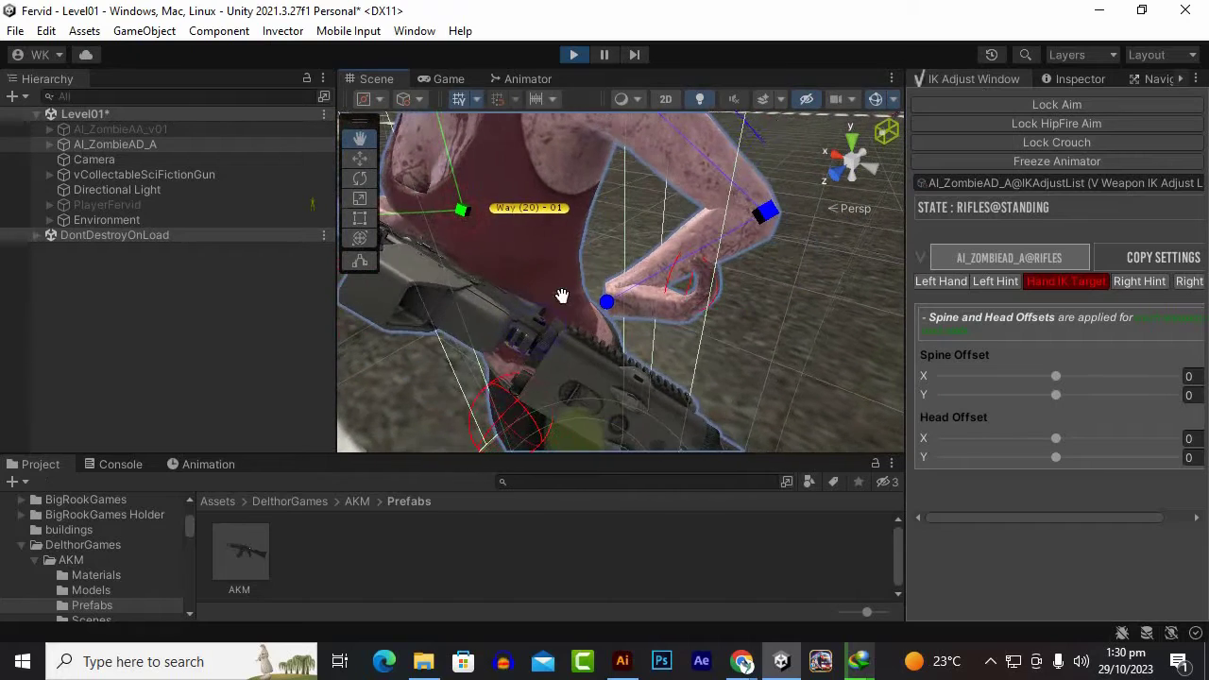
# - Rotate the left hand IK target to improve the zombie's grip on the AKM
pyautogui.press('w')
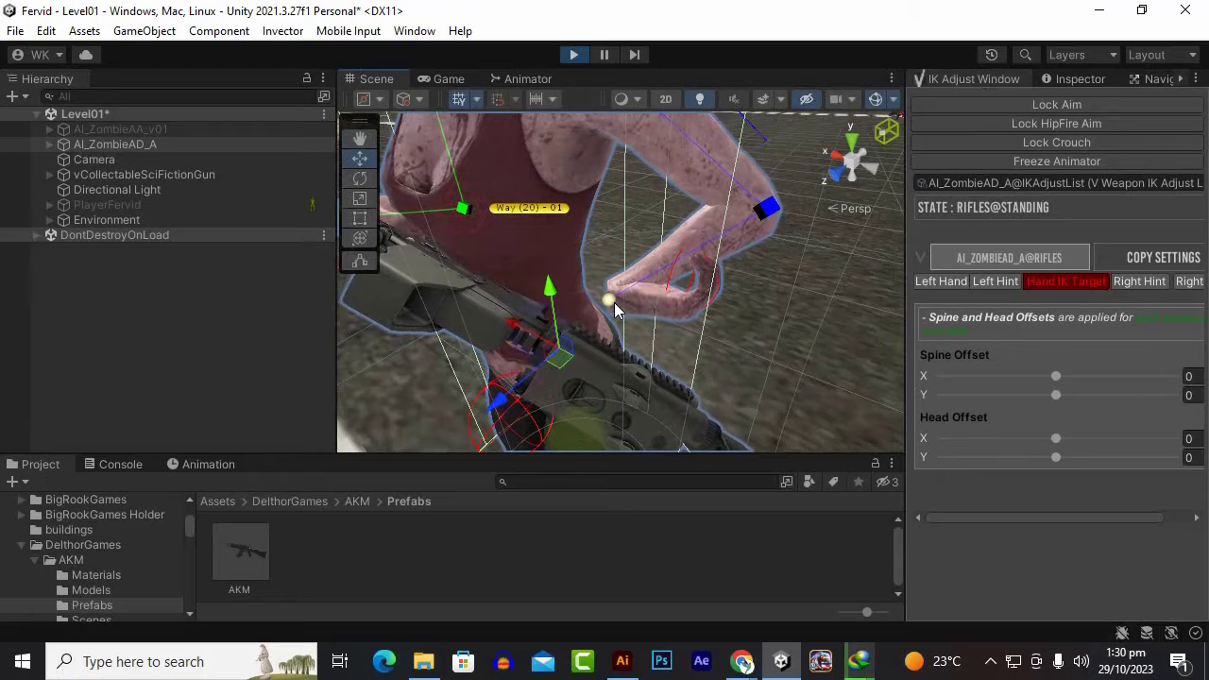
pyautogui.click(611, 302)
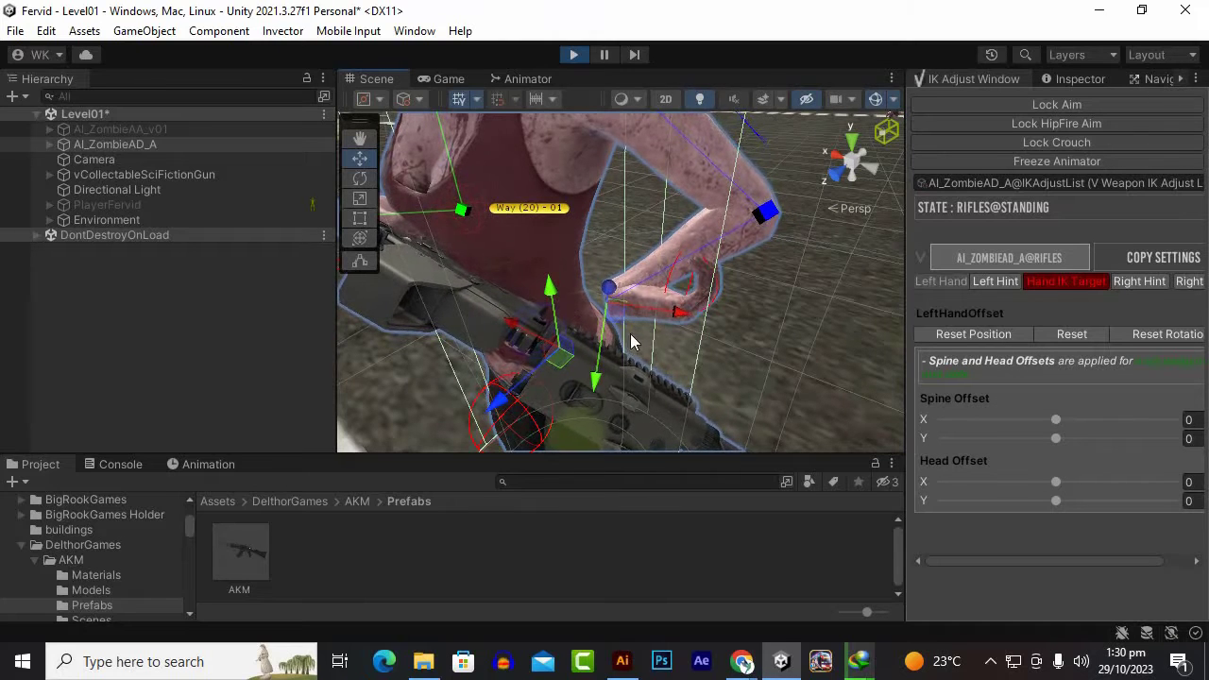
pyautogui.press('e')
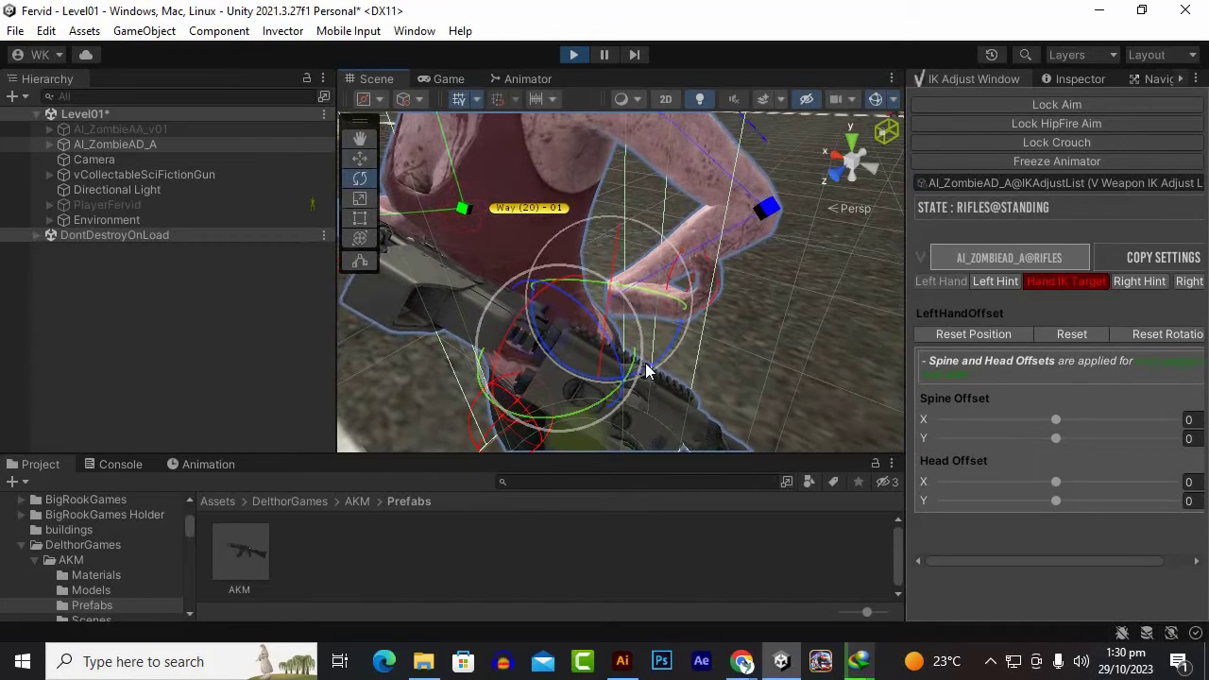
pyautogui.moveTo(647, 370); pyautogui.dragTo(314, 361)
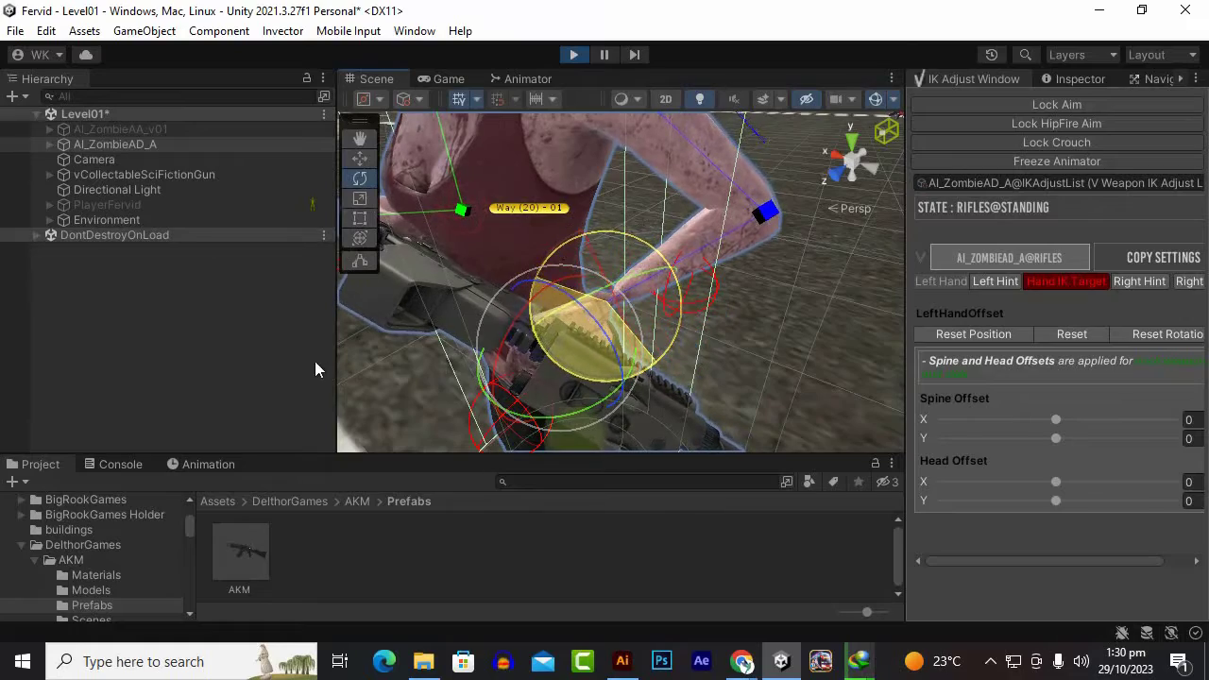
pyautogui.moveTo(315, 360); pyautogui.dragTo(345, 354)
pyautogui.moveTo(728, 350)
pyautogui.keyDown('alt'); pyautogui.mouseDown()
pyautogui.moveTo(602, 201)
pyautogui.moveTo(860, 414)
pyautogui.mouseUp(); pyautogui.keyUp('alt')
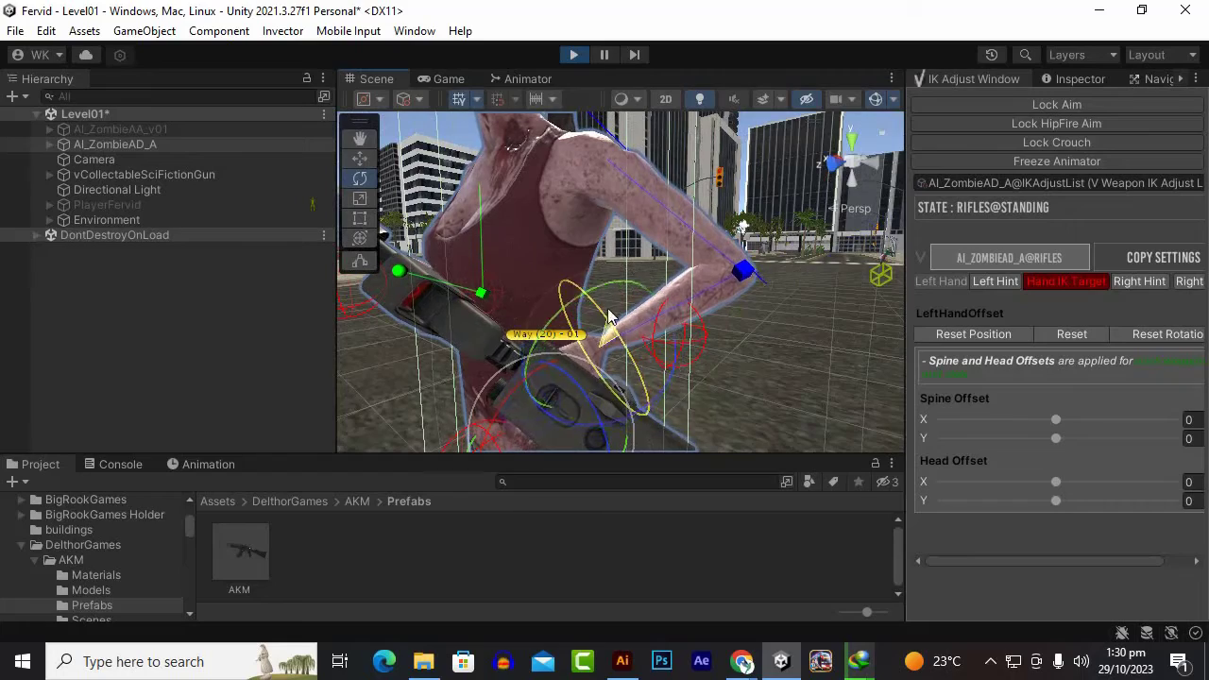
pyautogui.moveTo(610, 317)
pyautogui.mouseDown()
pyautogui.moveTo(510, 184)
pyautogui.moveTo(262, 415)
pyautogui.moveTo(602, 259)
pyautogui.moveTo(842, 393)
pyautogui.mouseUp()
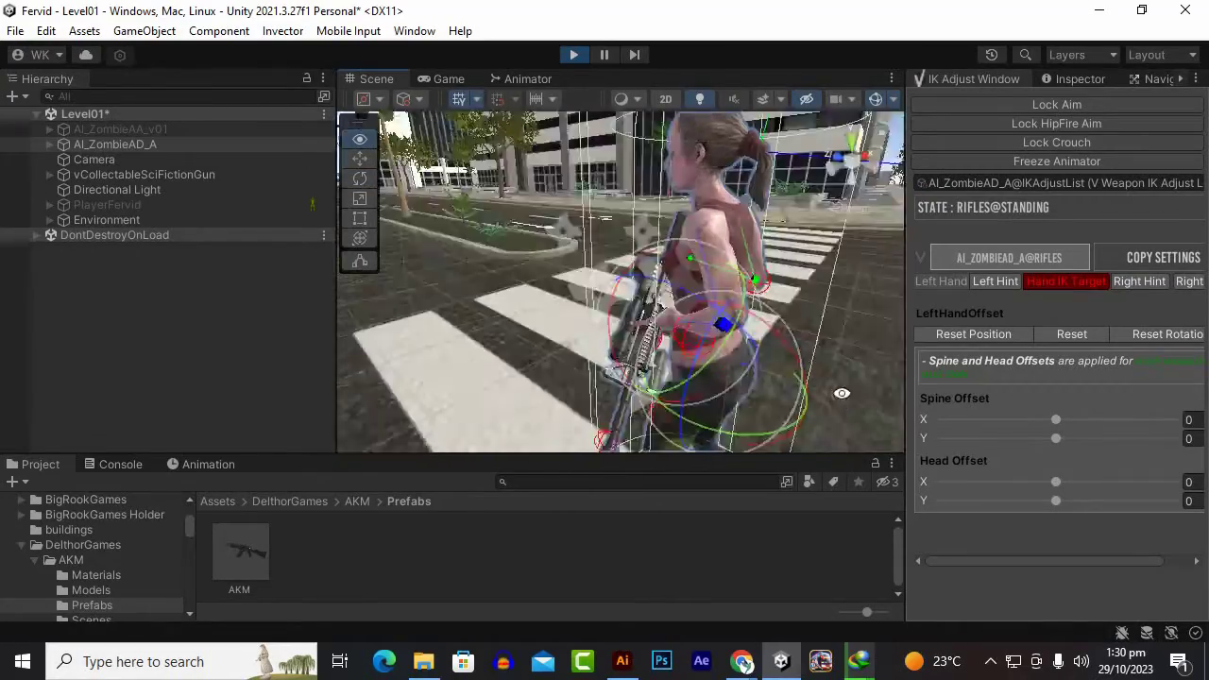
pyautogui.keyDown('alt'); pyautogui.moveTo(842, 393); pyautogui.dragTo(398, 374); pyautogui.keyUp('alt')
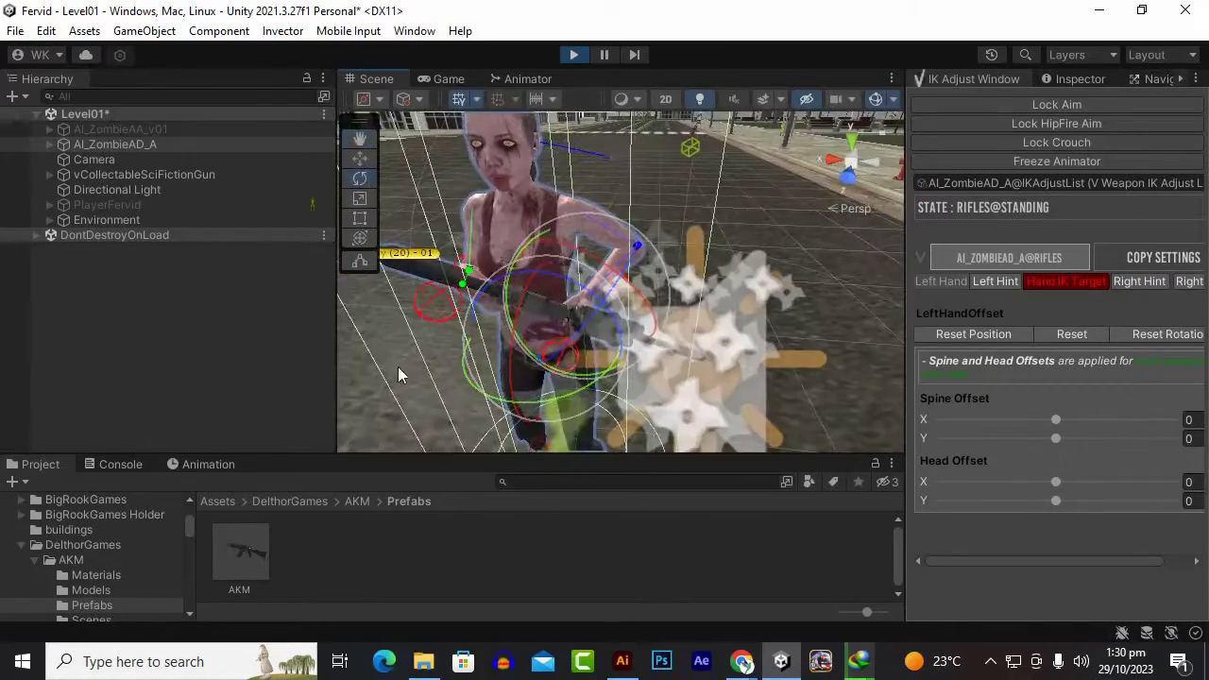
# - Switch back to the move tool, check the grip from several angles, and select the left elbow hint
pyautogui.click(359, 158)
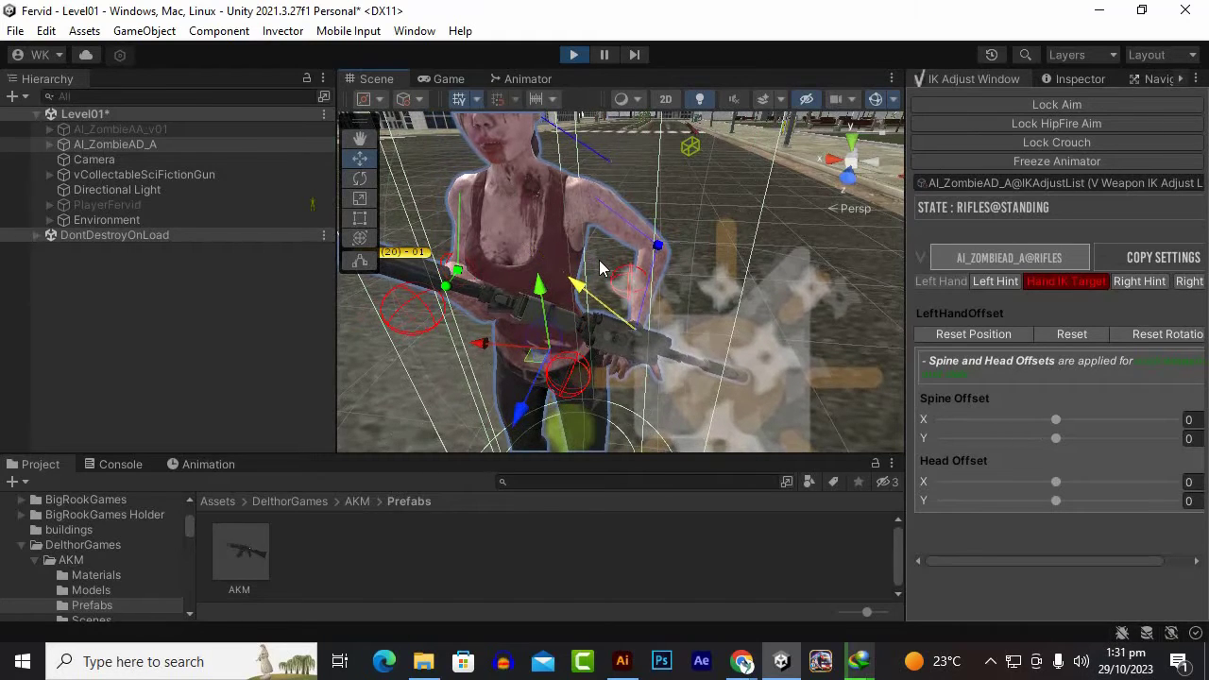
pyautogui.moveTo(600, 252)
pyautogui.keyDown('alt'); pyautogui.mouseDown()
pyautogui.moveTo(569, 253)
pyautogui.moveTo(416, 591)
pyautogui.mouseUp(); pyautogui.keyUp('alt')
pyautogui.moveTo(520, 451)
pyautogui.keyDown('alt'); pyautogui.mouseDown()
pyautogui.moveTo(91, 80)
pyautogui.moveTo(186, 18)
pyautogui.mouseUp(); pyautogui.keyUp('alt')
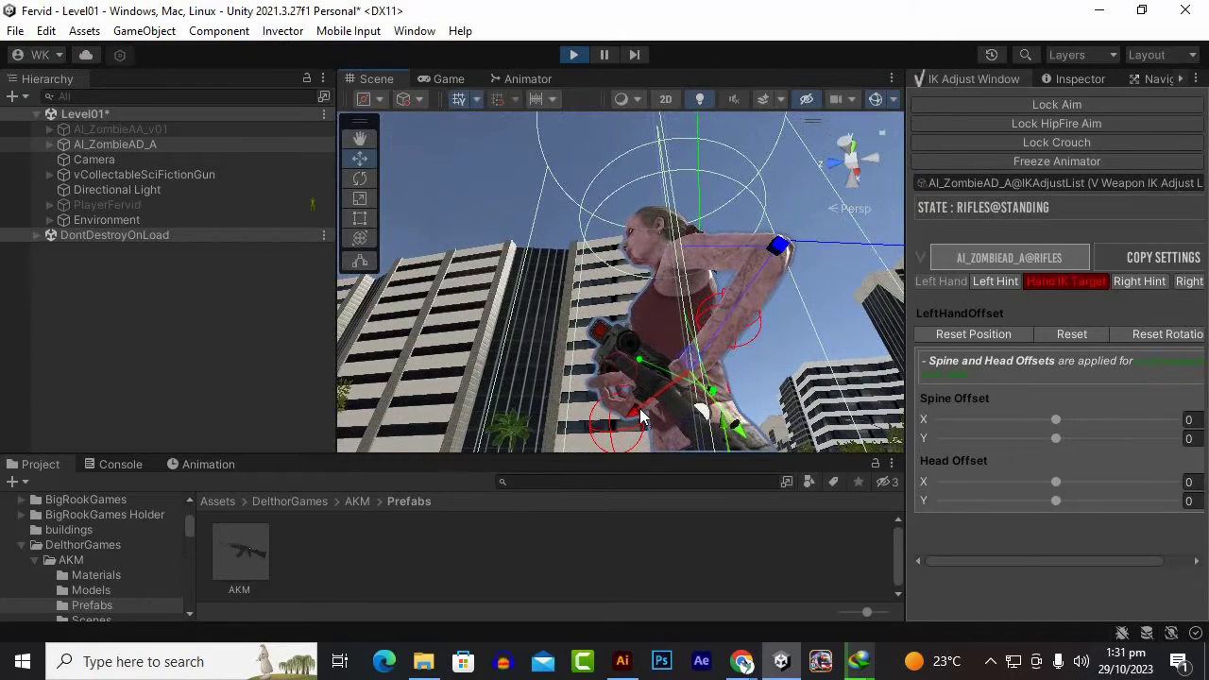
pyautogui.keyDown('alt'); pyautogui.moveTo(658, 404); pyautogui.dragTo(289, 265); pyautogui.keyUp('alt')
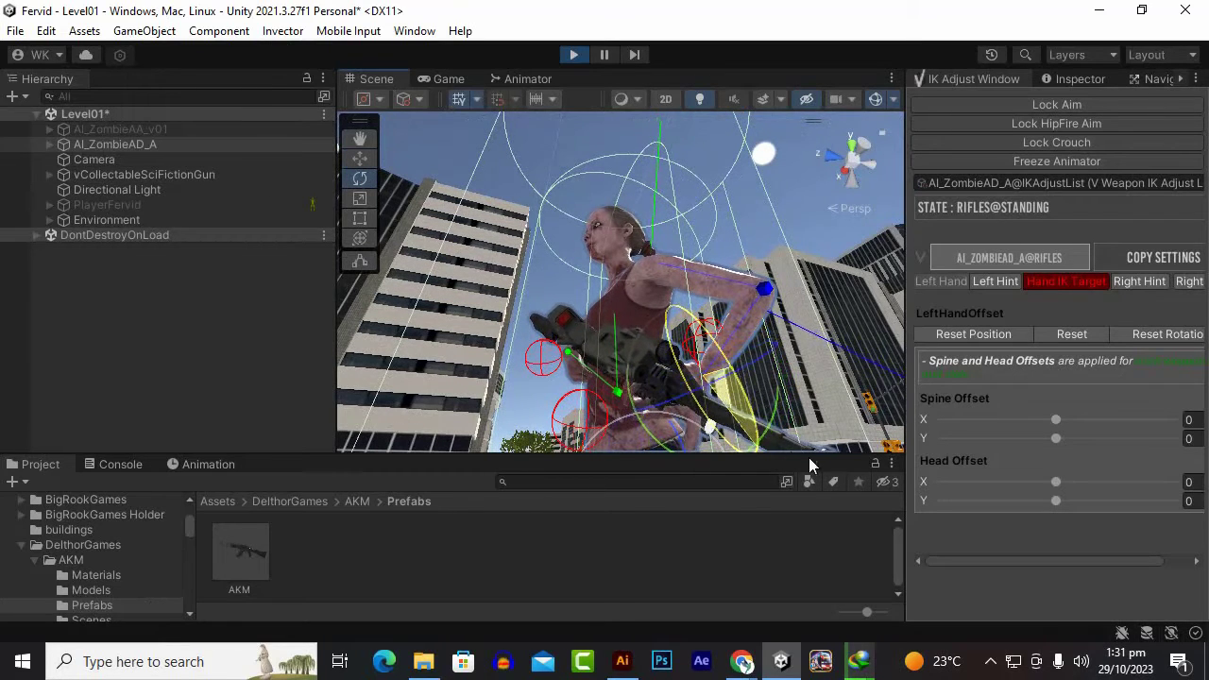
pyautogui.moveTo(661, 317)
pyautogui.keyDown('alt'); pyautogui.mouseDown()
pyautogui.moveTo(645, 305)
pyautogui.moveTo(593, 371)
pyautogui.moveTo(813, 264)
pyautogui.mouseUp(); pyautogui.keyUp('alt')
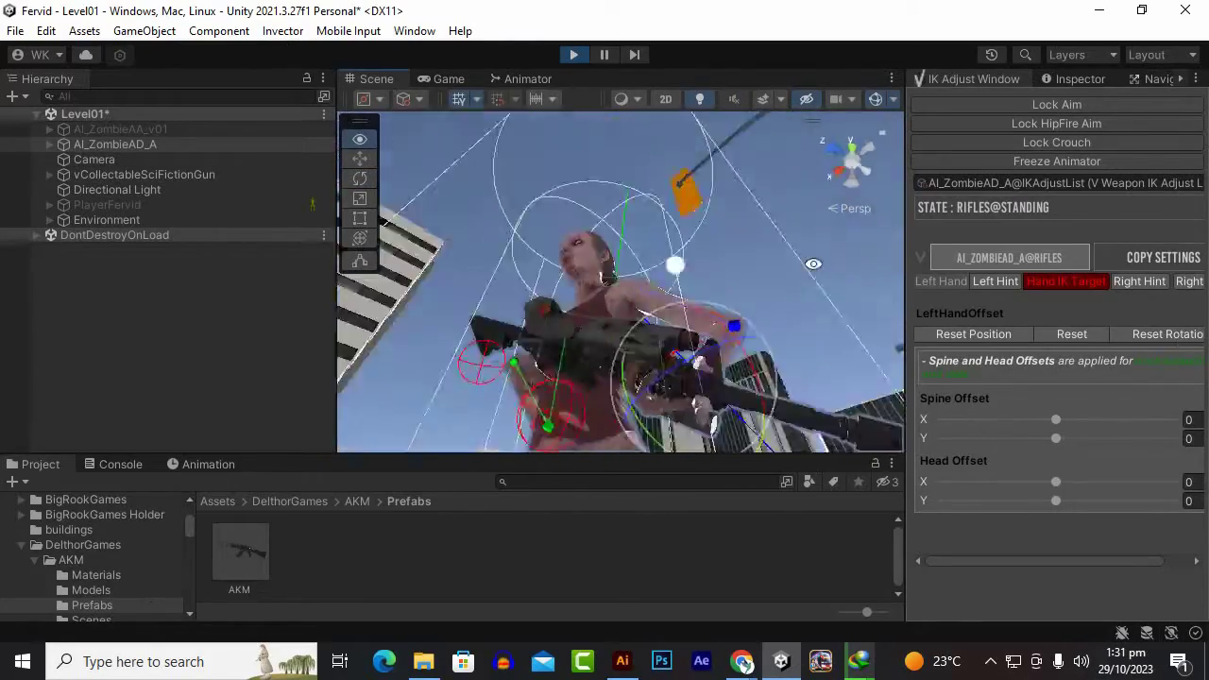
pyautogui.keyDown('alt'); pyautogui.moveTo(813, 264); pyautogui.dragTo(712, 431); pyautogui.keyUp('alt')
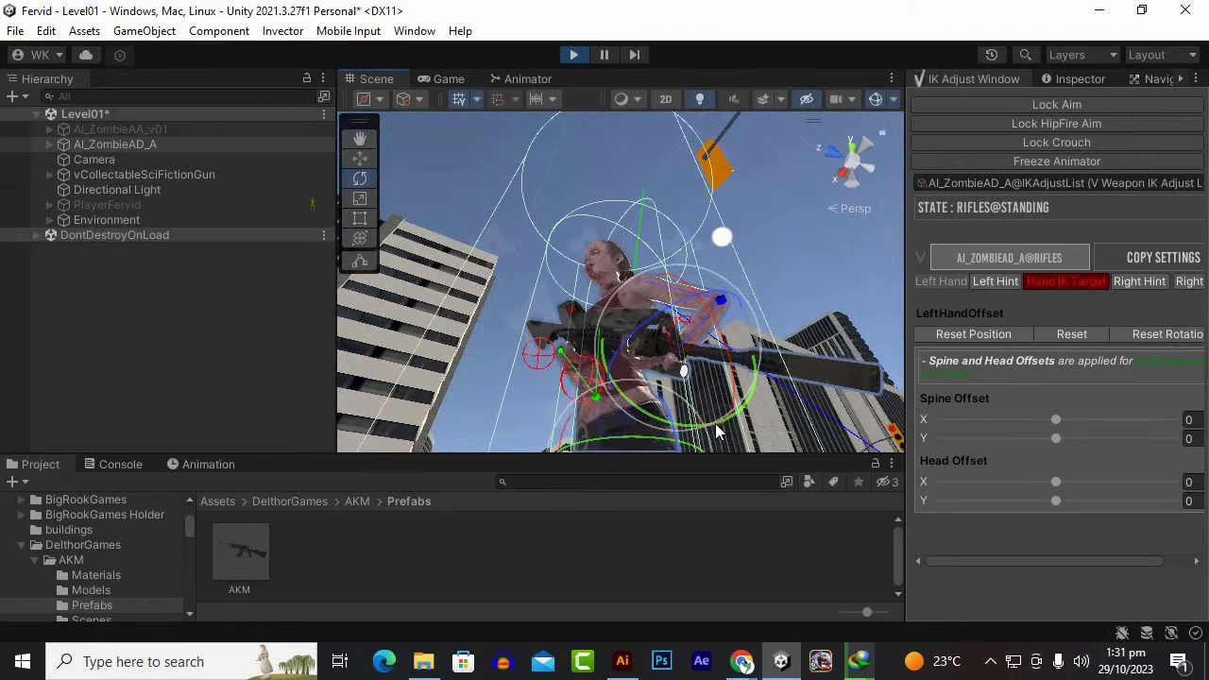
pyautogui.moveTo(752, 389)
pyautogui.keyDown('alt'); pyautogui.mouseDown()
pyautogui.moveTo(701, 317)
pyautogui.moveTo(710, 298)
pyautogui.mouseUp(); pyautogui.keyUp('alt')
pyautogui.scroll(5, 712, 299)
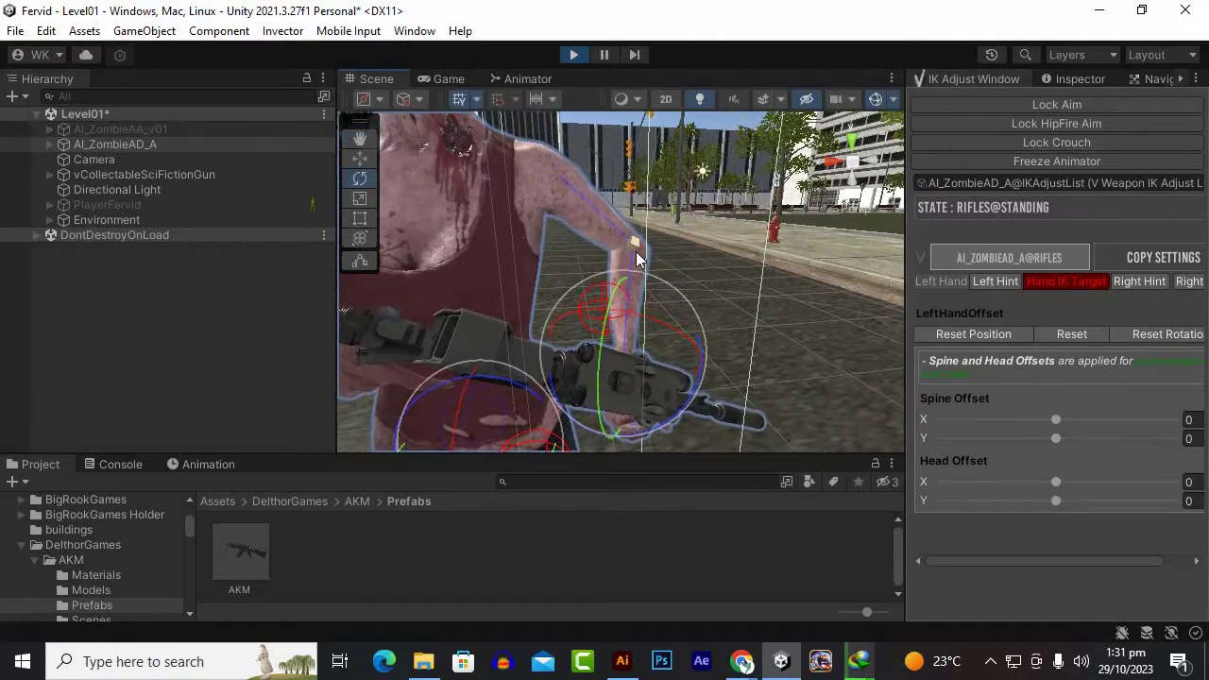
pyautogui.click(634, 247)
# - Push the left elbow hint outward and orbit to check the arm's bend around the rifle
pyautogui.scroll(-3, 492, 236)
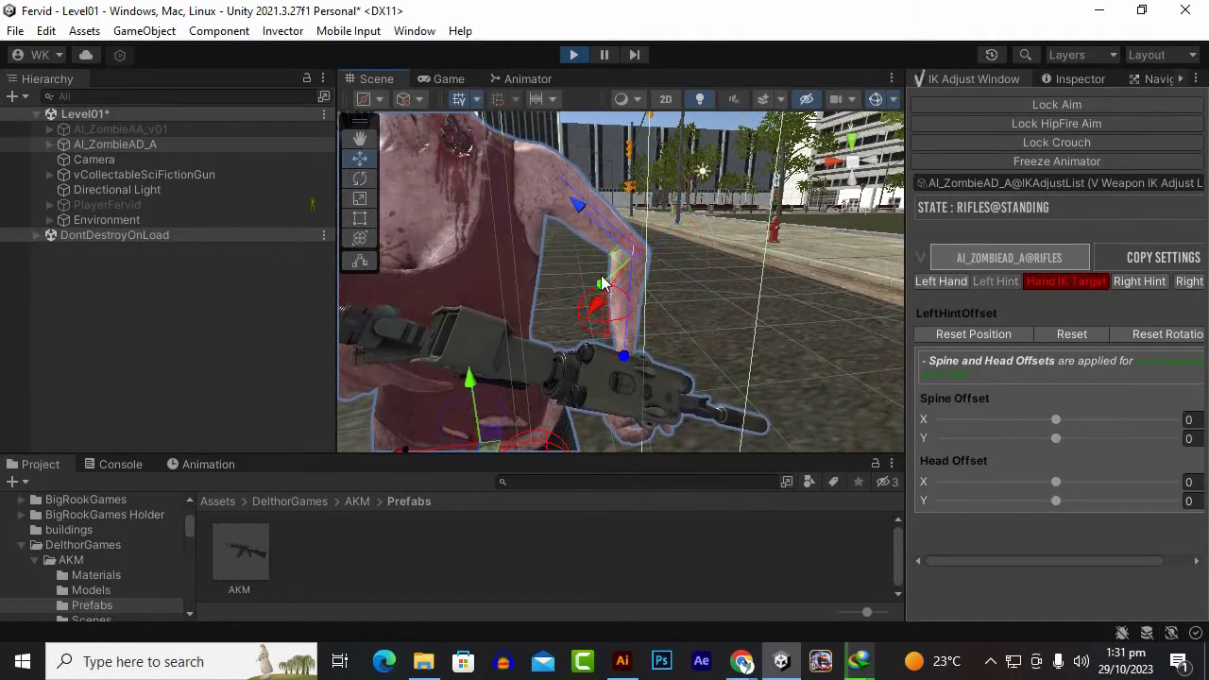
pyautogui.keyDown('alt'); pyautogui.moveTo(603, 293); pyautogui.dragTo(551, 293); pyautogui.keyUp('alt')
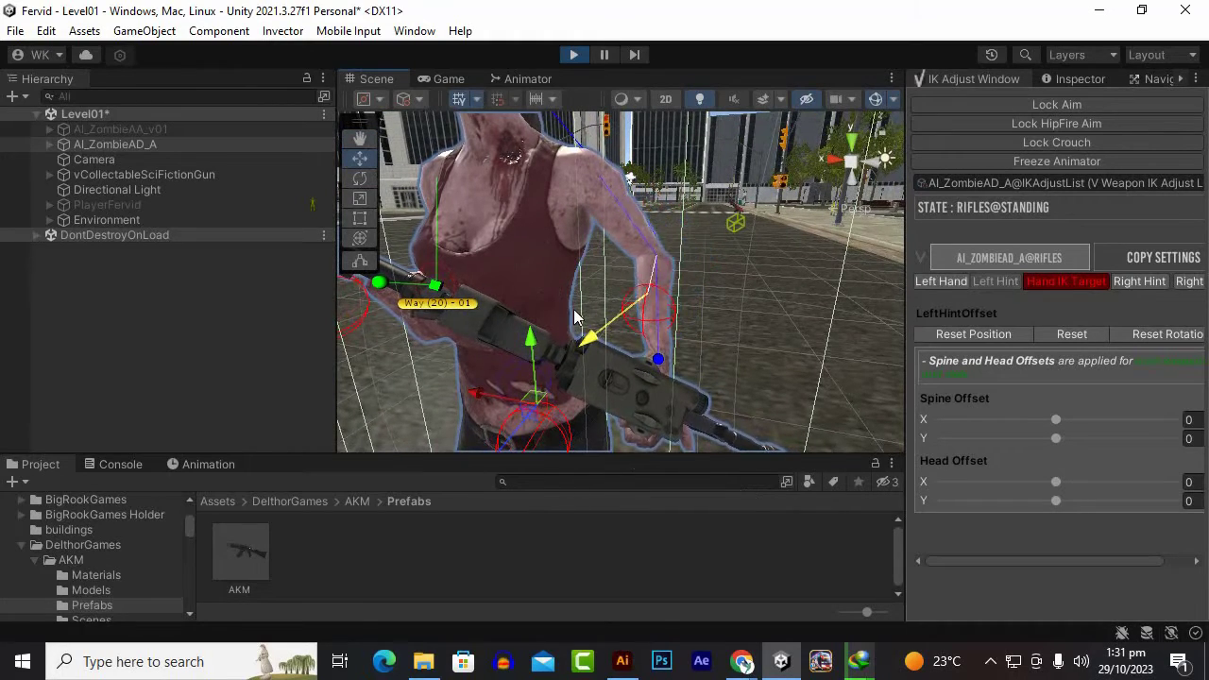
pyautogui.moveTo(571, 313)
pyautogui.keyDown('alt'); pyautogui.mouseDown()
pyautogui.moveTo(672, 302)
pyautogui.moveTo(311, 333)
pyautogui.moveTo(398, 322)
pyautogui.mouseUp(); pyautogui.keyUp('alt')
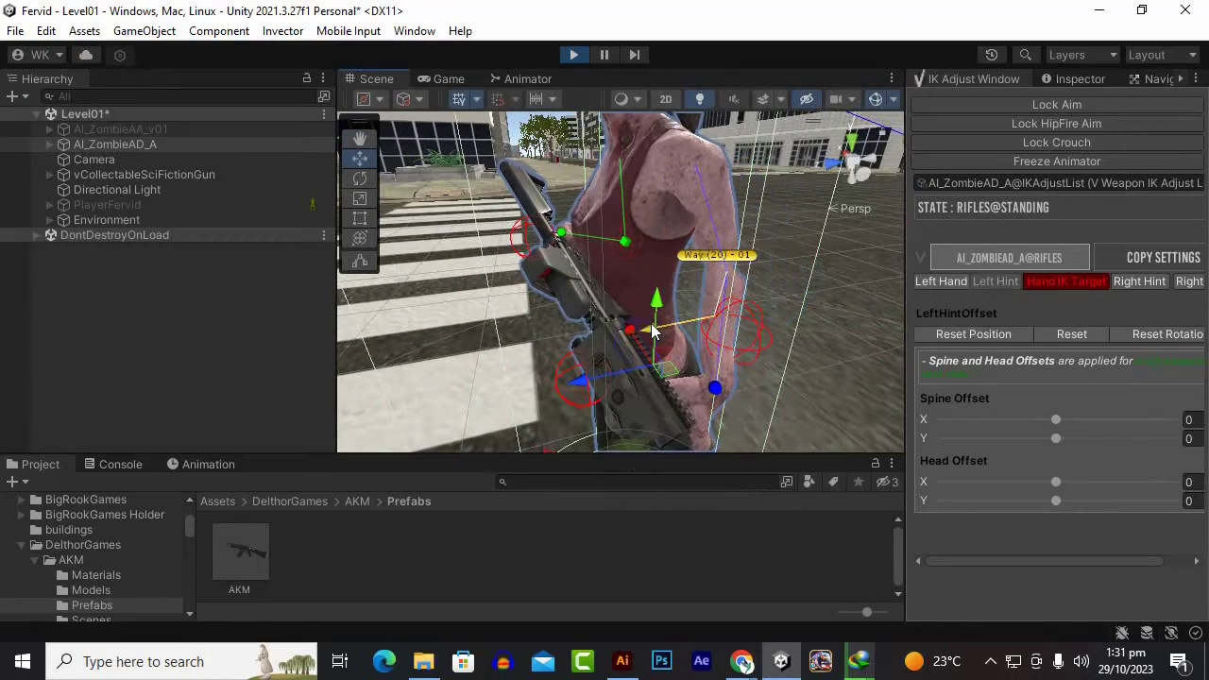
pyautogui.moveTo(652, 331); pyautogui.dragTo(666, 331)
pyautogui.moveTo(779, 325)
pyautogui.keyDown('alt'); pyautogui.mouseDown()
pyautogui.moveTo(510, 323)
pyautogui.moveTo(188, 217)
pyautogui.moveTo(667, 380)
pyautogui.moveTo(609, 357)
pyautogui.mouseUp(); pyautogui.keyUp('alt')
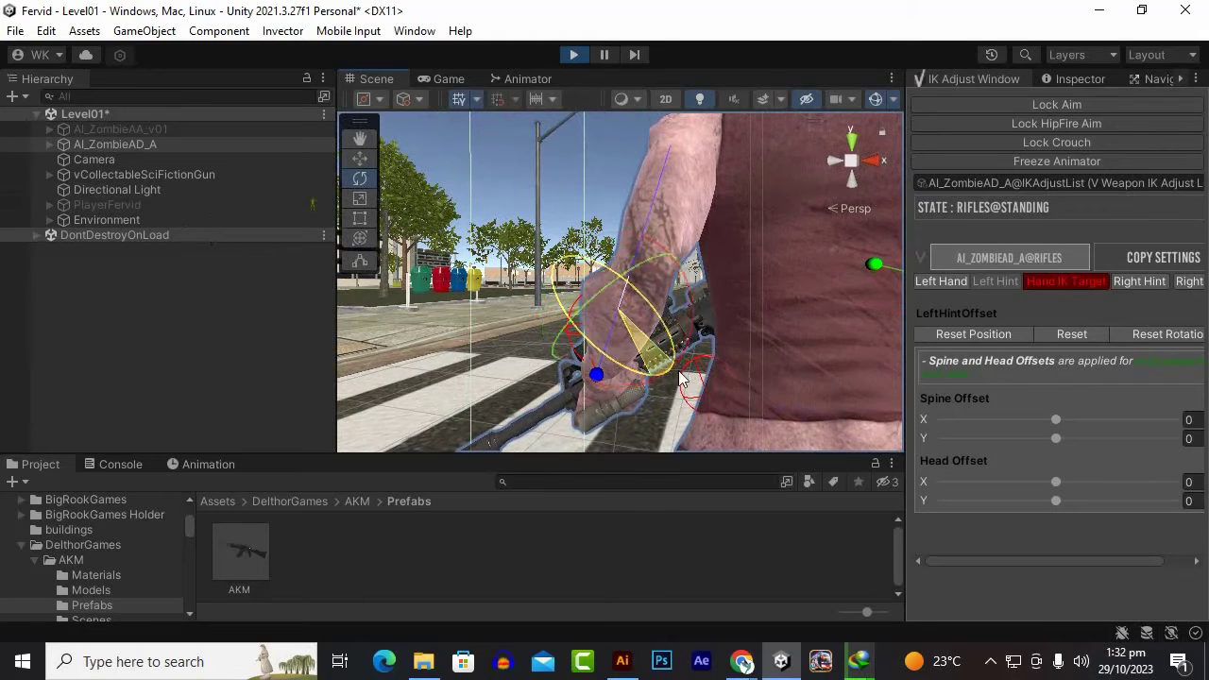
pyautogui.moveTo(714, 364)
pyautogui.keyDown('alt'); pyautogui.mouseDown()
pyautogui.moveTo(754, 425)
pyautogui.moveTo(791, 430)
pyautogui.mouseUp(); pyautogui.keyUp('alt')
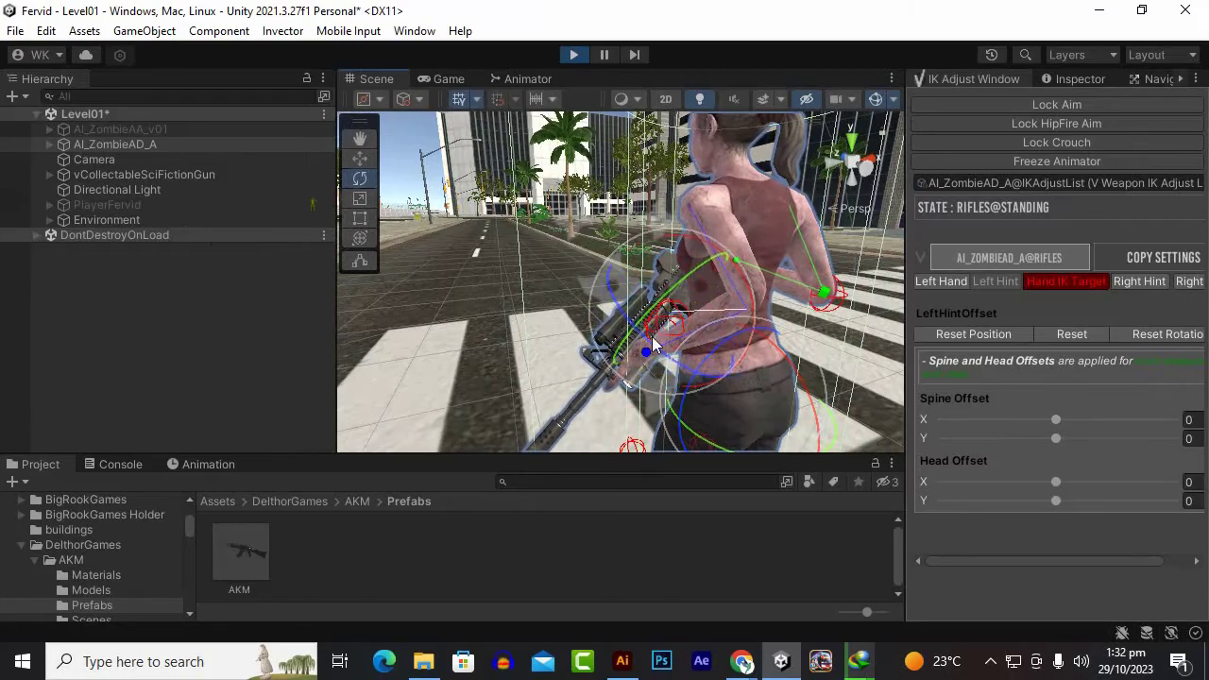
pyautogui.moveTo(652, 345)
pyautogui.keyDown('alt'); pyautogui.mouseDown()
pyautogui.moveTo(713, 321)
pyautogui.moveTo(942, 367)
pyautogui.moveTo(683, 371)
pyautogui.moveTo(499, 330)
pyautogui.moveTo(387, 328)
pyautogui.mouseUp(); pyautogui.keyUp('alt')
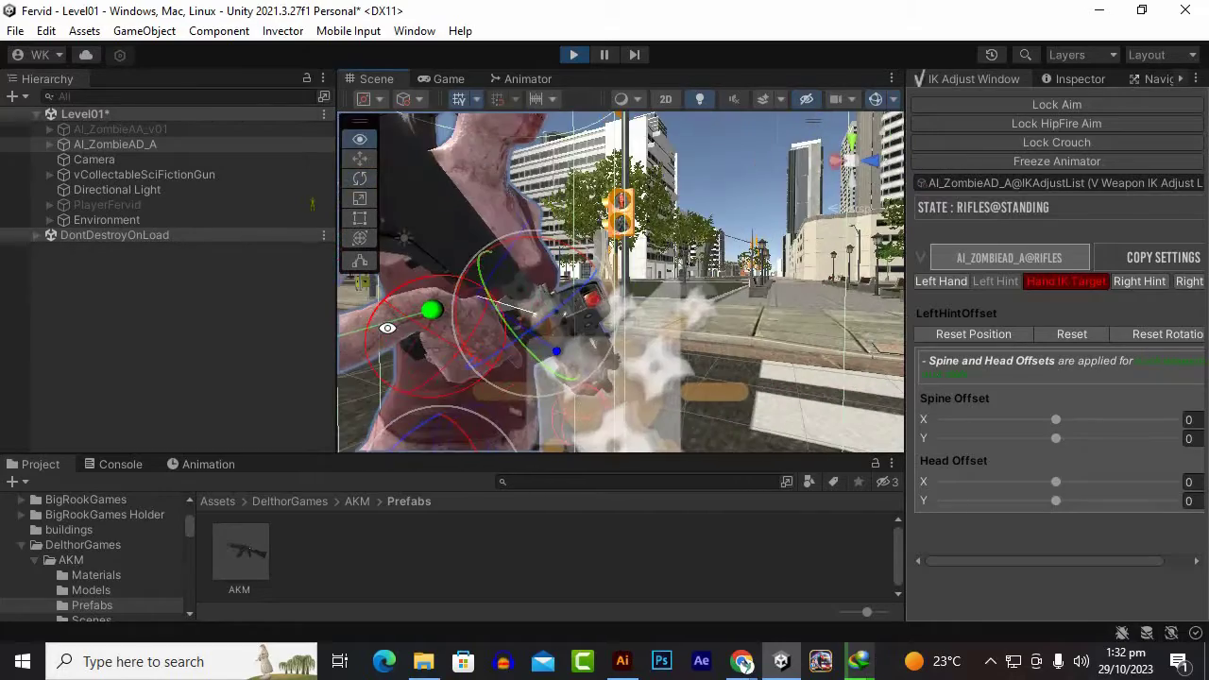
pyautogui.scroll(-2, 499, 352)
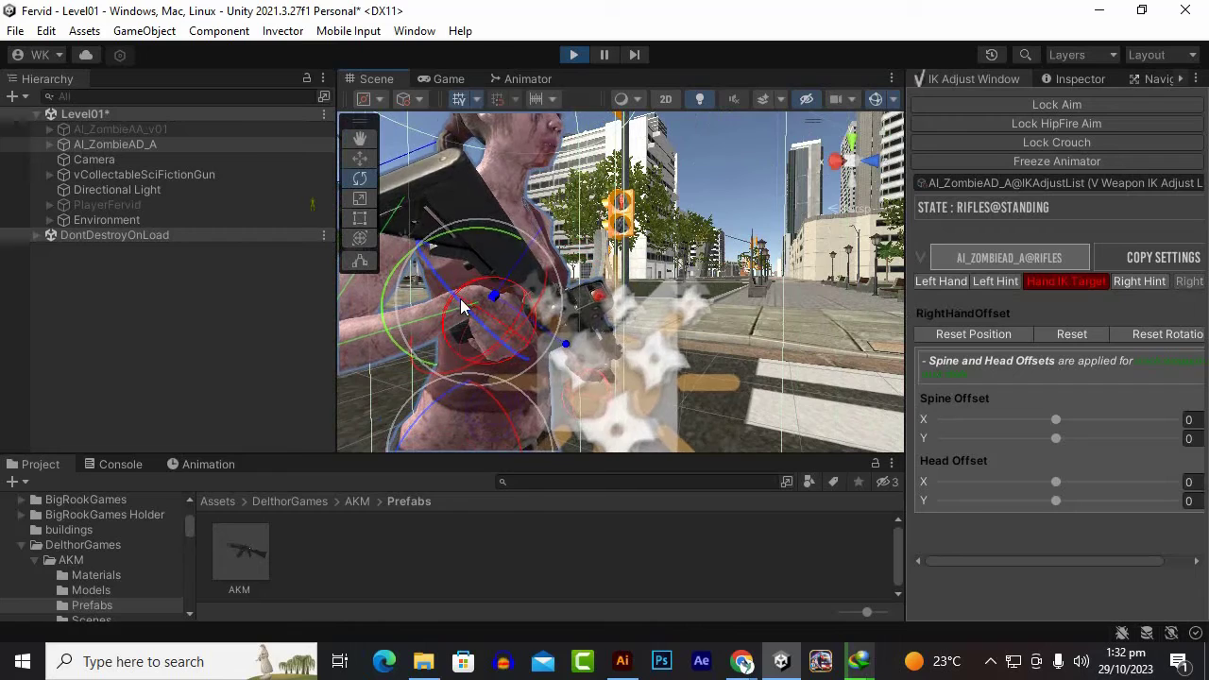
pyautogui.moveTo(460, 299); pyautogui.dragTo(449, 293)
pyautogui.moveTo(451, 236)
pyautogui.mouseDown()
pyautogui.moveTo(364, 234)
pyautogui.moveTo(388, 233)
pyautogui.moveTo(633, 349)
pyautogui.moveTo(613, 346)
pyautogui.mouseUp()
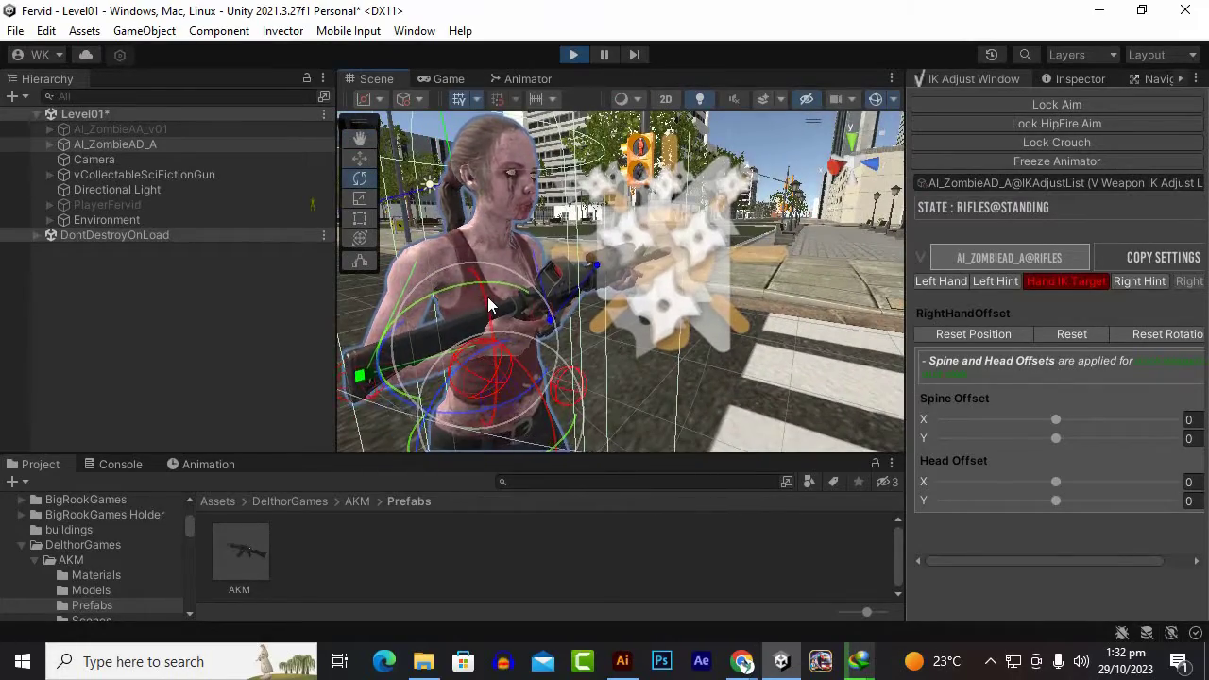
pyautogui.moveTo(487, 297)
pyautogui.mouseDown()
pyautogui.moveTo(470, 261)
pyautogui.moveTo(94, 401)
pyautogui.moveTo(126, 334)
pyautogui.moveTo(837, 318)
pyautogui.moveTo(836, 185)
pyautogui.mouseUp()
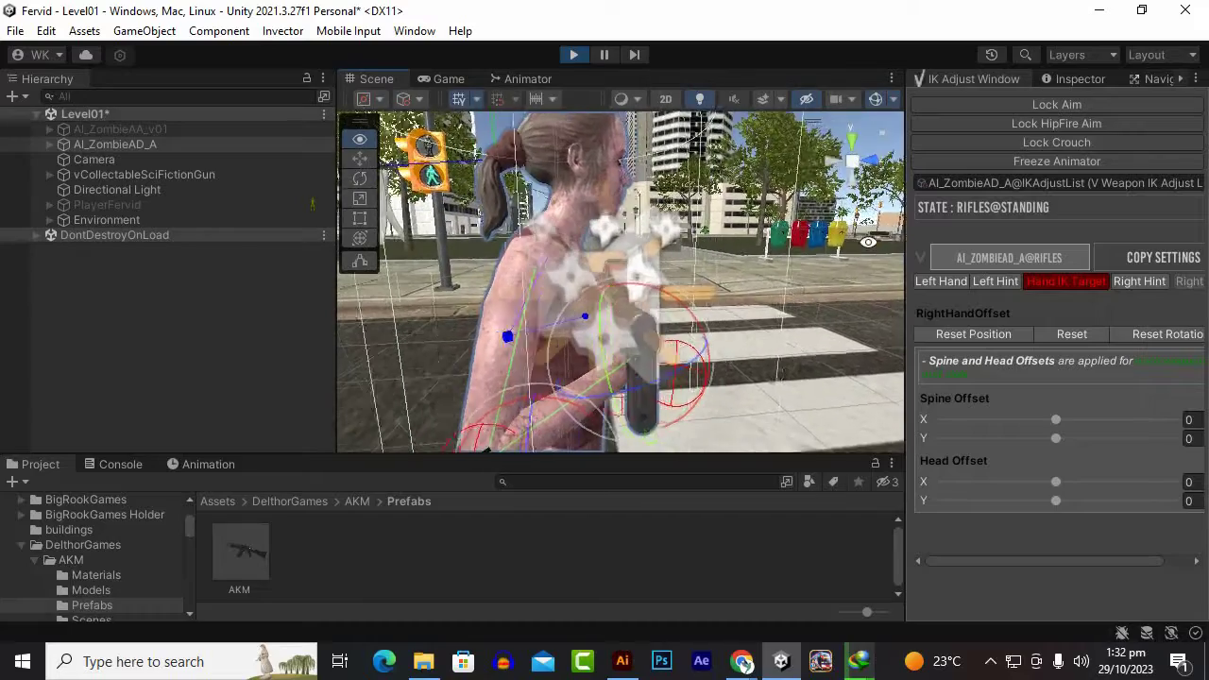
pyautogui.moveTo(837, 185)
pyautogui.keyDown('alt'); pyautogui.mouseDown()
pyautogui.moveTo(557, 341)
pyautogui.moveTo(613, 420)
pyautogui.mouseUp(); pyautogui.keyUp('alt')
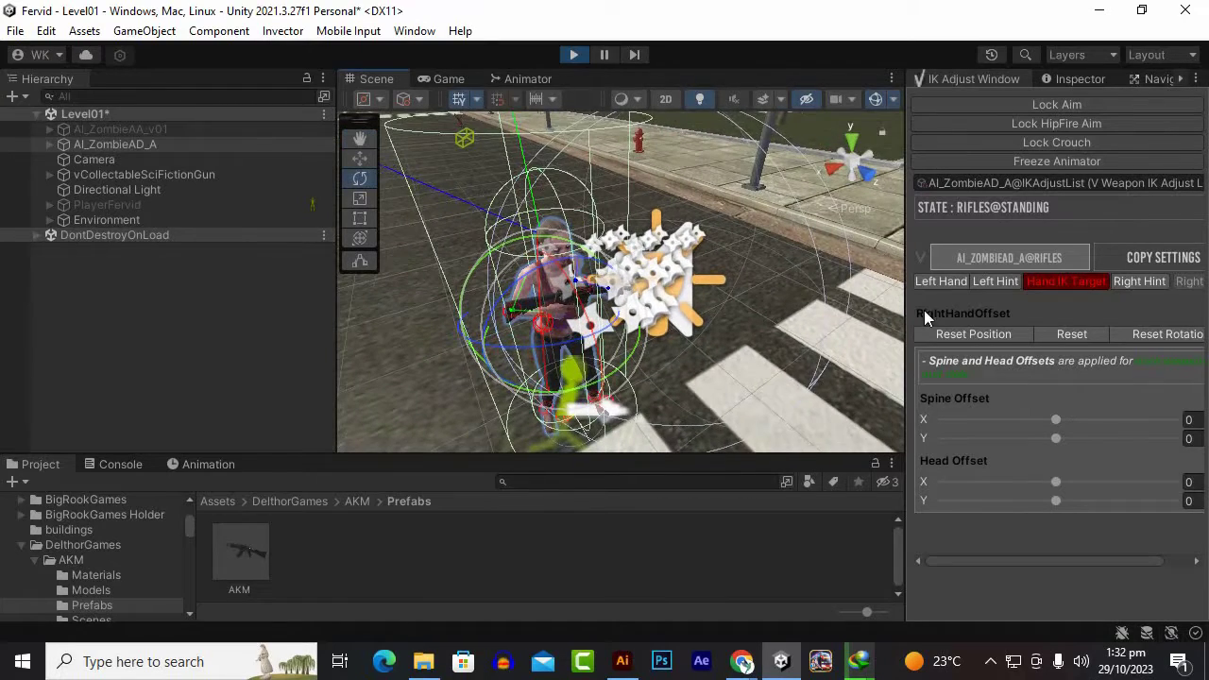
pyautogui.scroll(2, 723, 282)
pyautogui.scroll(2, 680, 281)
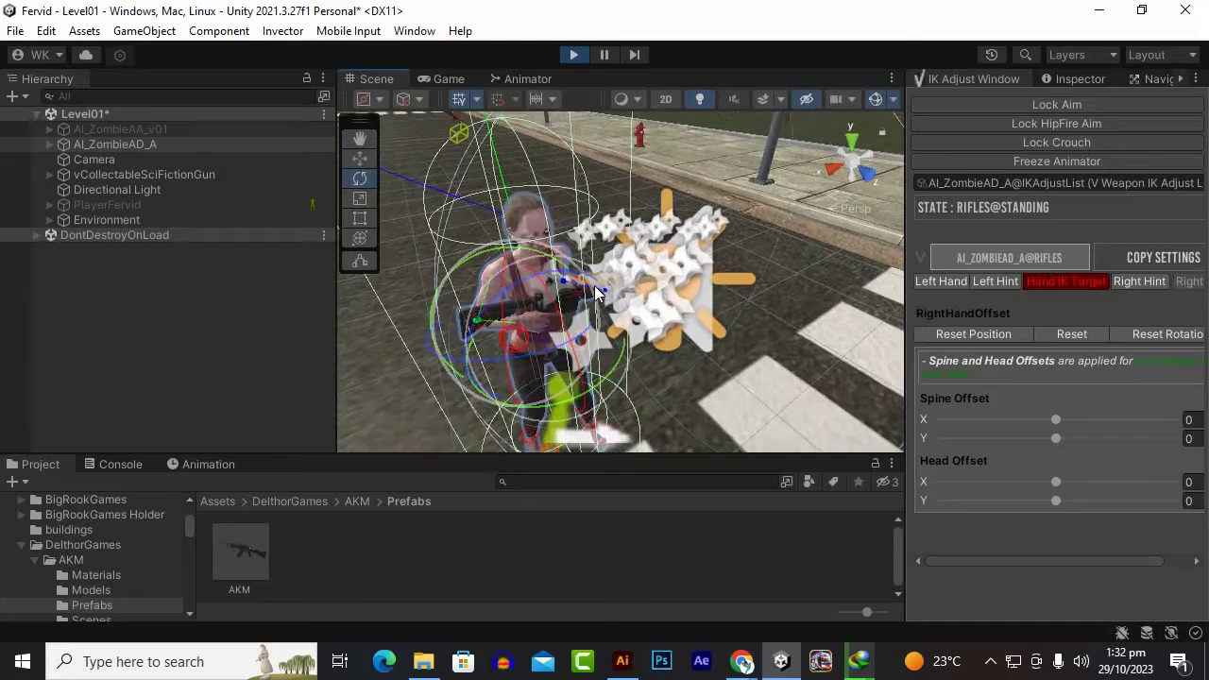
pyautogui.scroll(2, 624, 280)
pyautogui.scroll(2, 610, 286)
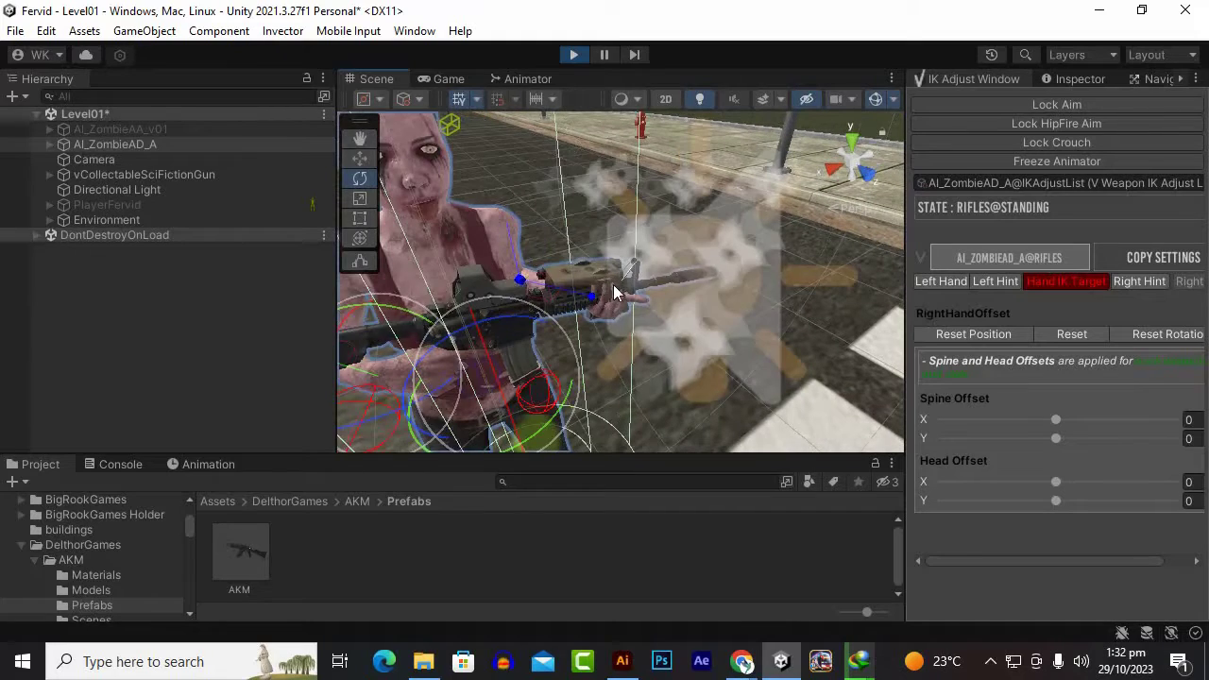
pyautogui.scroll(-2, 614, 291)
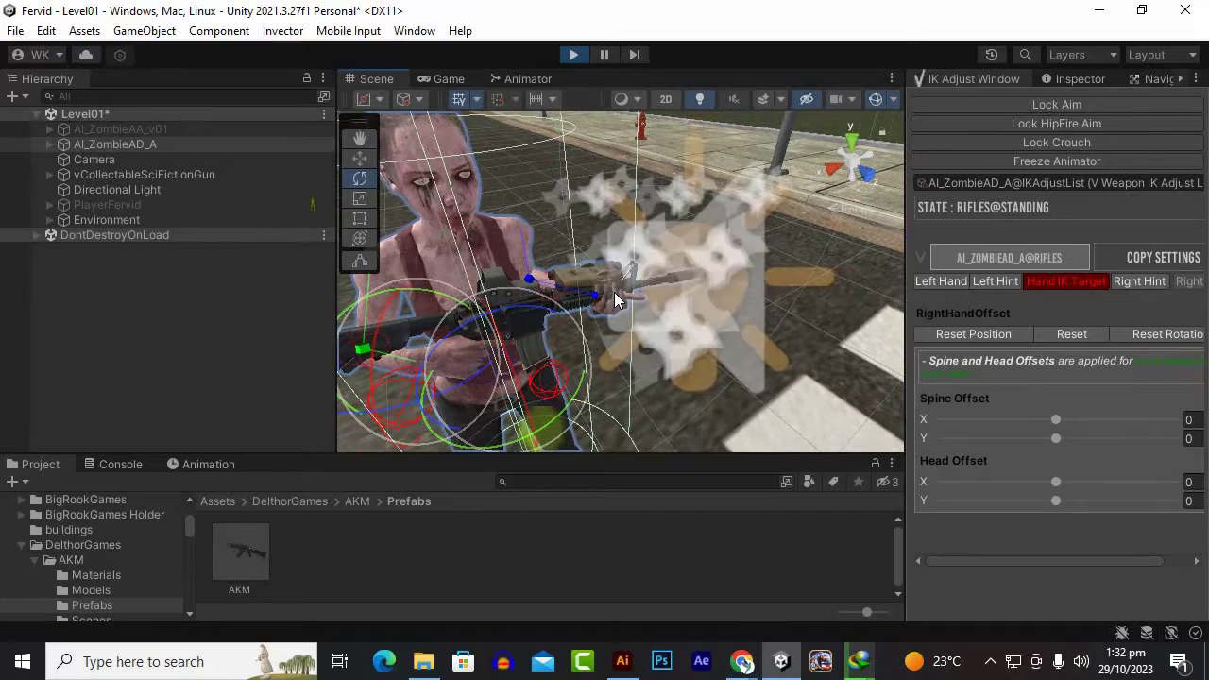
# - Lock the zombie's aim and hip-fire aim poses, then zoom in toward the rifle
pyautogui.click(1058, 107)
pyautogui.click(1044, 123)
pyautogui.moveTo(704, 236)
pyautogui.keyDown('alt'); pyautogui.mouseDown()
pyautogui.moveTo(650, 212)
pyautogui.moveTo(665, 306)
pyautogui.moveTo(686, 324)
pyautogui.moveTo(553, 332)
pyautogui.mouseUp(); pyautogui.keyUp('alt')
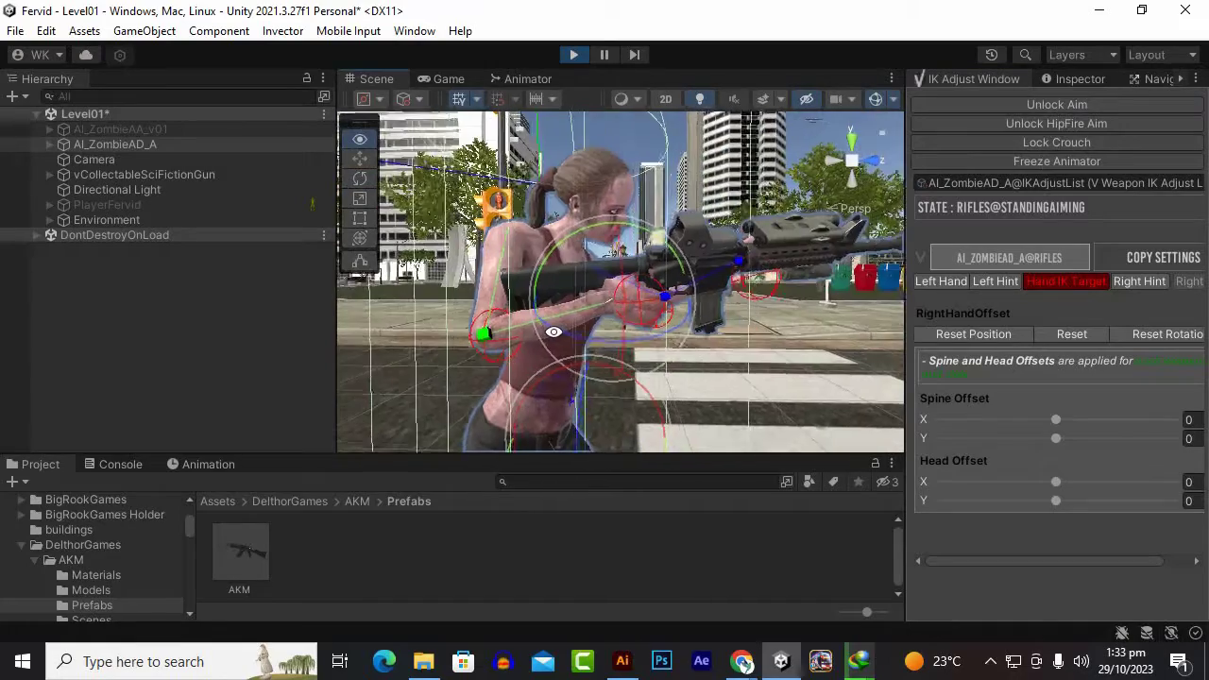
pyautogui.scroll(2, 554, 332)
pyautogui.scroll(2, 604, 333)
pyautogui.scroll(2, 621, 333)
pyautogui.scroll(1, 593, 315)
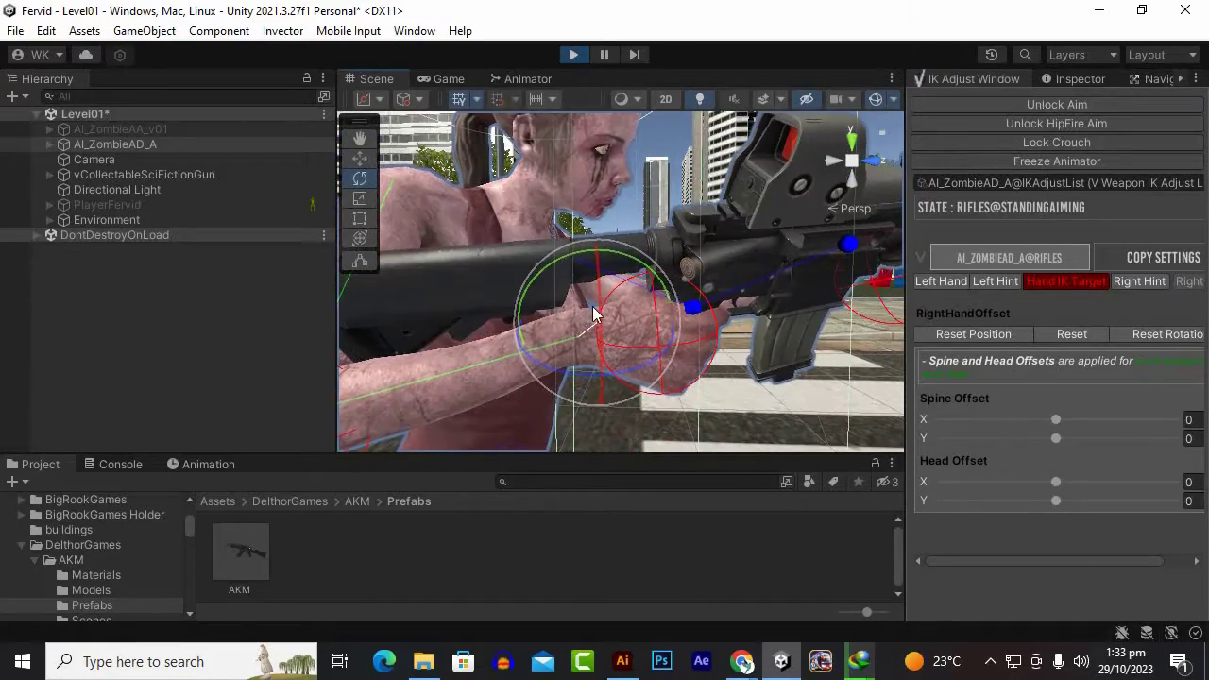
# - Inspect the rifle and hands from side, three-quarter and rear angles
pyautogui.keyDown('alt'); pyautogui.moveTo(594, 315); pyautogui.dragTo(609, 261); pyautogui.keyUp('alt')
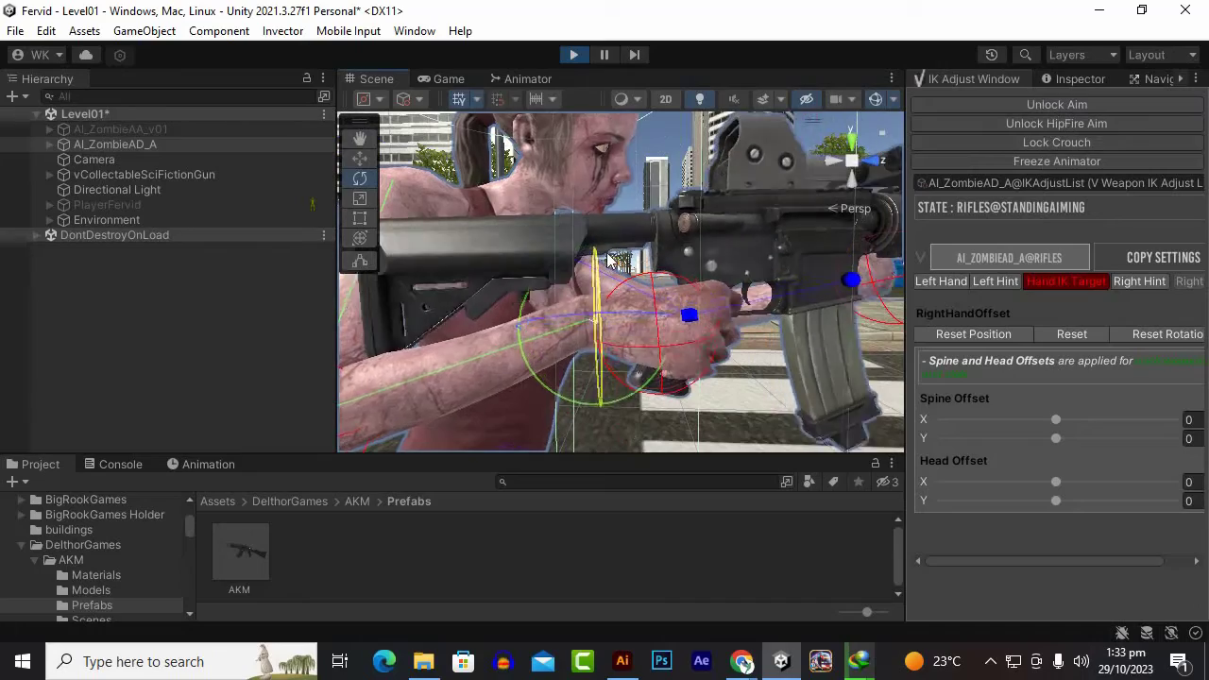
pyautogui.scroll(-2, 604, 284)
pyautogui.moveTo(605, 283)
pyautogui.keyDown('alt'); pyautogui.mouseDown()
pyautogui.moveTo(583, 350)
pyautogui.moveTo(667, 365)
pyautogui.moveTo(692, 336)
pyautogui.mouseUp(); pyautogui.keyUp('alt')
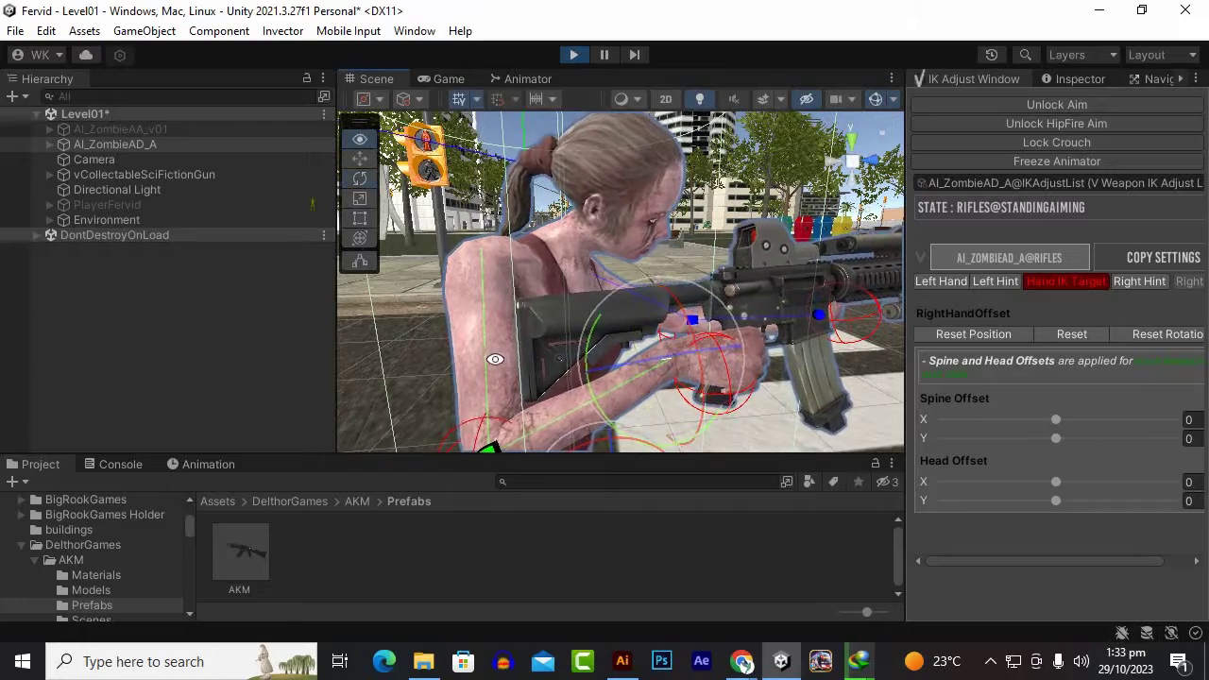
pyautogui.keyDown('alt'); pyautogui.moveTo(495, 359); pyautogui.dragTo(704, 409); pyautogui.keyUp('alt')
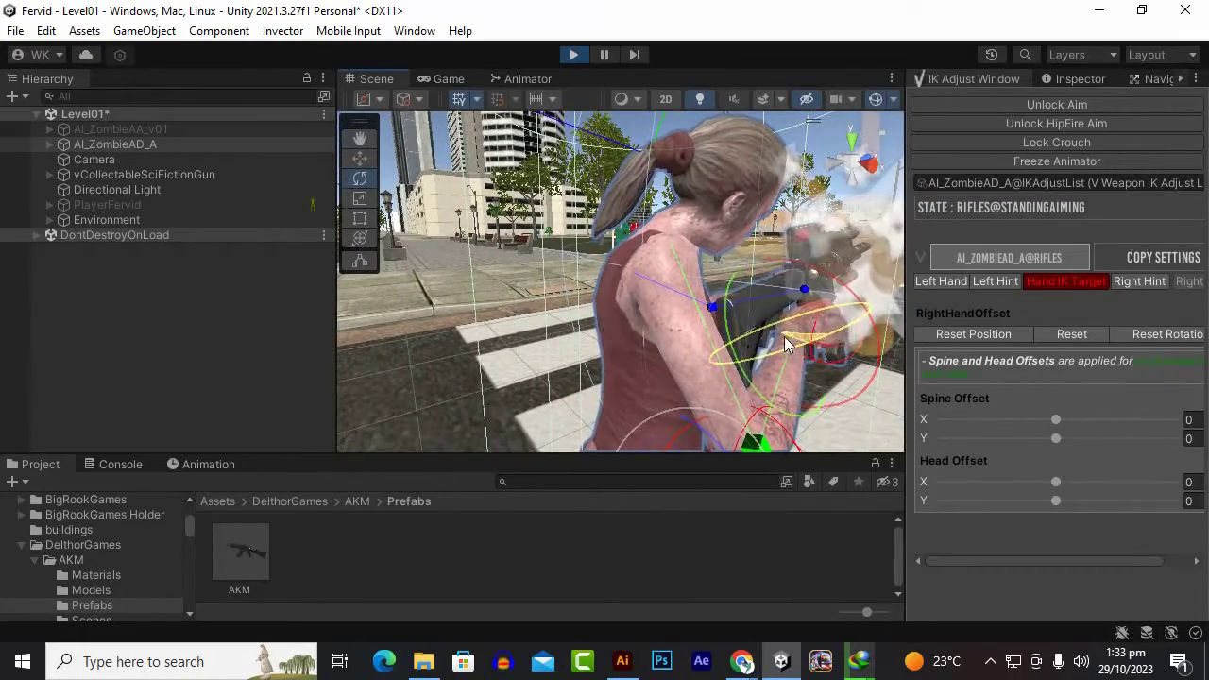
pyautogui.keyDown('alt'); pyautogui.moveTo(751, 343); pyautogui.dragTo(713, 341); pyautogui.keyUp('alt')
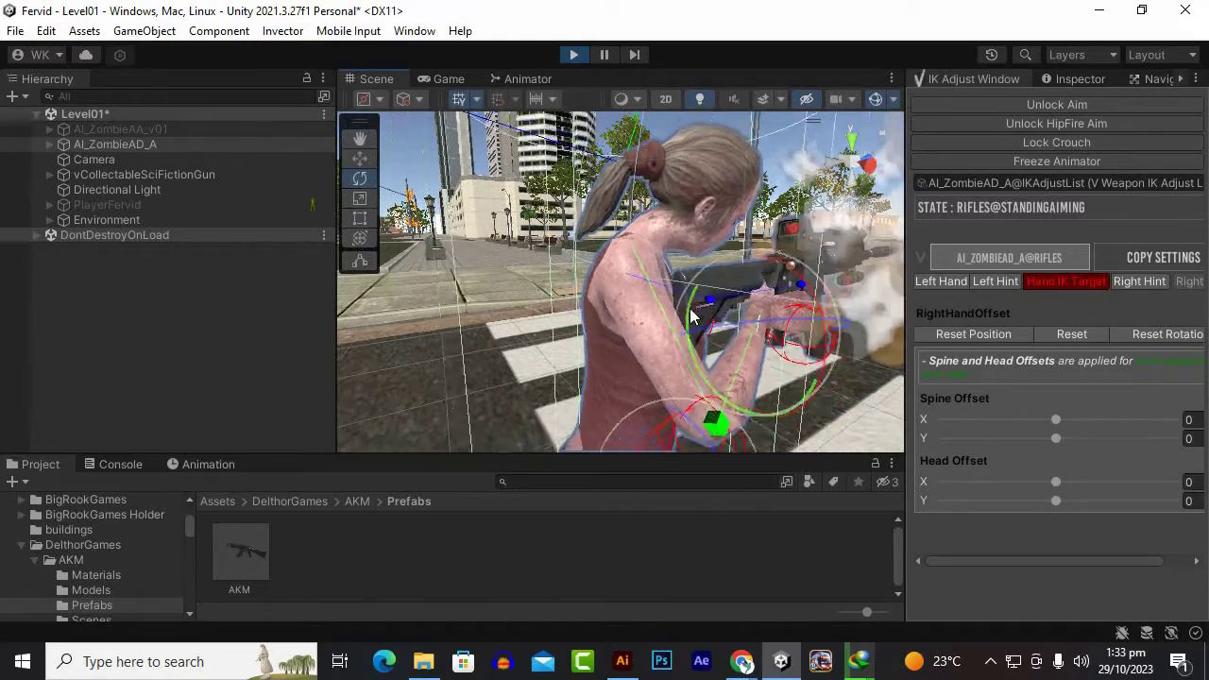
pyautogui.moveTo(700, 310)
pyautogui.keyDown('alt'); pyautogui.mouseDown()
pyautogui.moveTo(588, 384)
pyautogui.moveTo(582, 323)
pyautogui.moveTo(480, 320)
pyautogui.moveTo(742, 314)
pyautogui.mouseUp(); pyautogui.keyUp('alt')
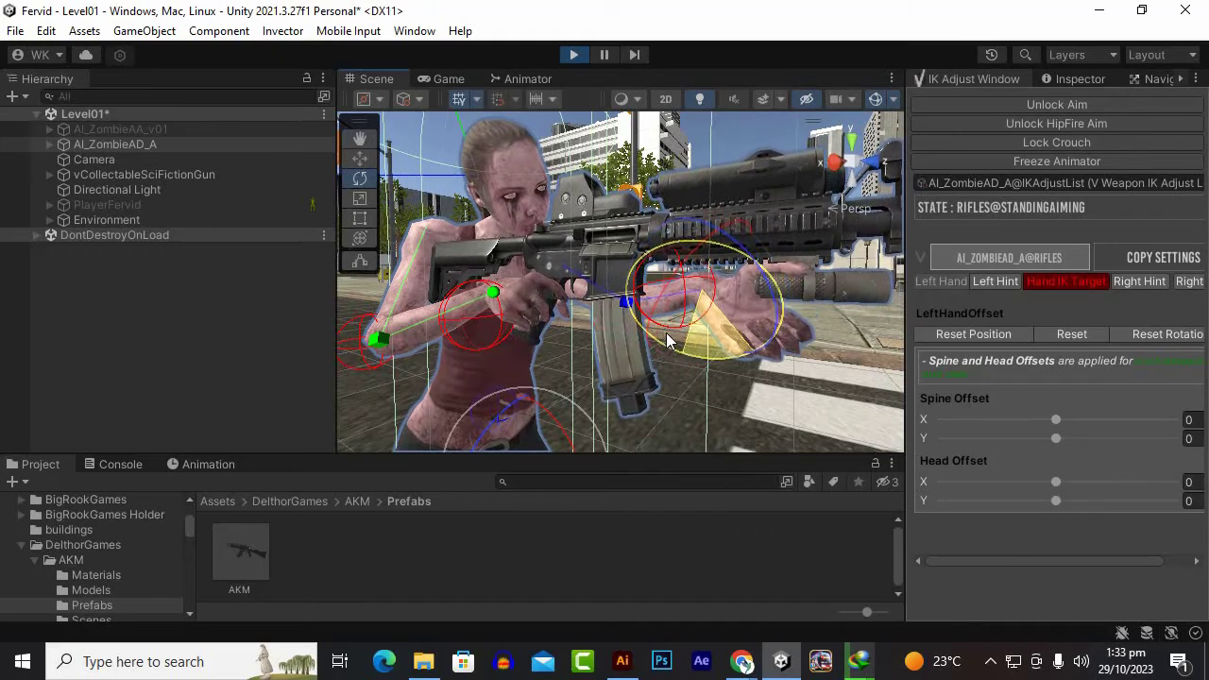
# - Rotate the left hand IK target onto the rifle's front grip and check it from the side
pyautogui.moveTo(762, 285); pyautogui.dragTo(756, 247)
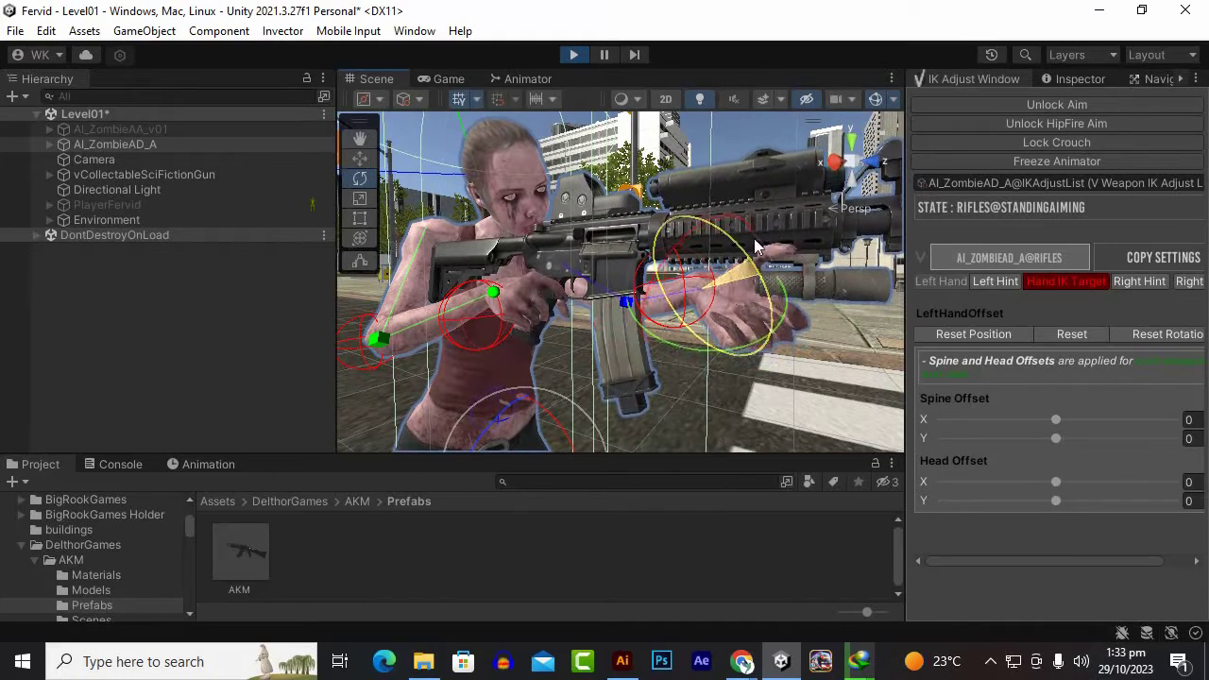
pyautogui.moveTo(721, 170); pyautogui.dragTo(714, 311)
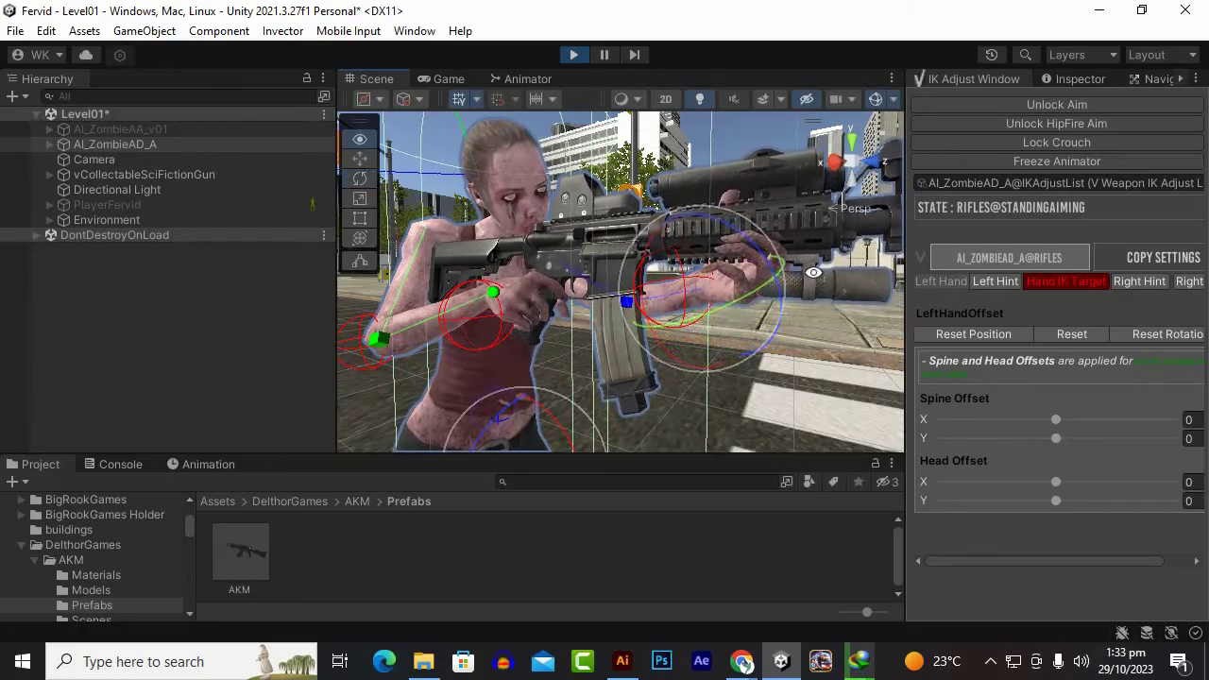
pyautogui.moveTo(711, 300)
pyautogui.keyDown('alt'); pyautogui.mouseDown()
pyautogui.moveTo(536, 369)
pyautogui.moveTo(806, 299)
pyautogui.moveTo(677, 387)
pyautogui.moveTo(427, 333)
pyautogui.moveTo(899, 377)
pyautogui.moveTo(734, 343)
pyautogui.mouseUp(); pyautogui.keyUp('alt')
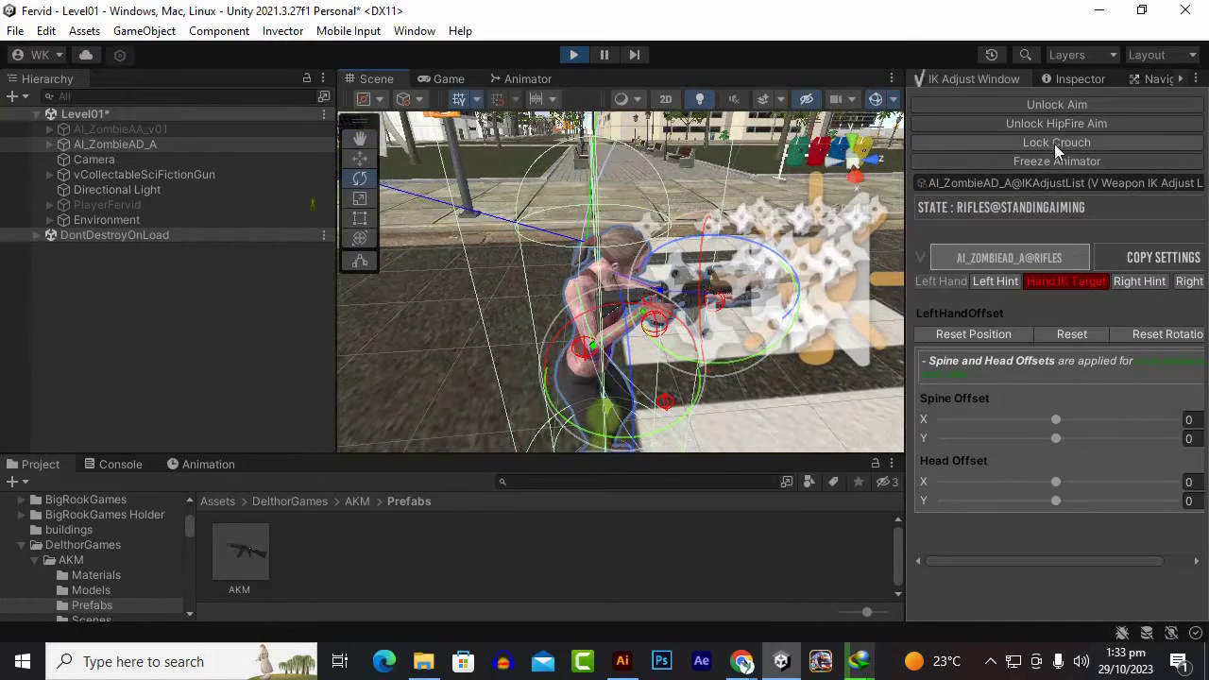
pyautogui.moveTo(681, 223)
pyautogui.keyDown('alt'); pyautogui.mouseDown()
pyautogui.moveTo(776, 278)
pyautogui.moveTo(897, 236)
pyautogui.mouseUp(); pyautogui.keyUp('alt')
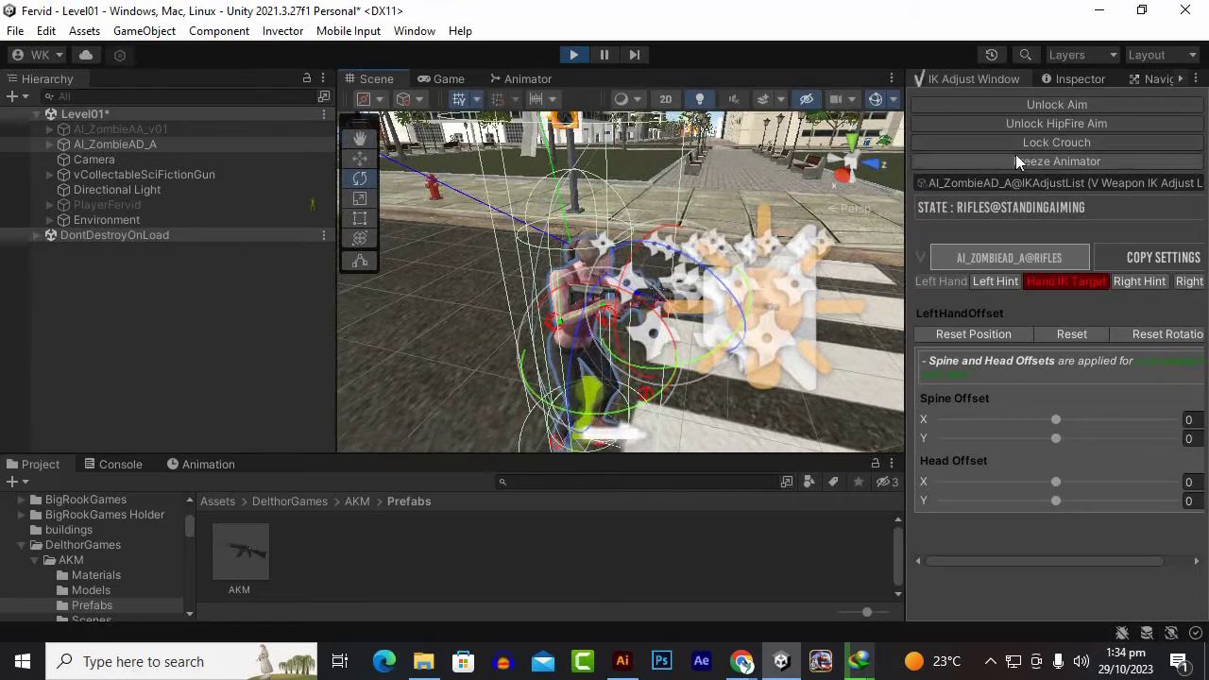
# - Unlock aim, lock the crouch pose, and rotate the left hand IK target on the rifle
pyautogui.click(1069, 103)
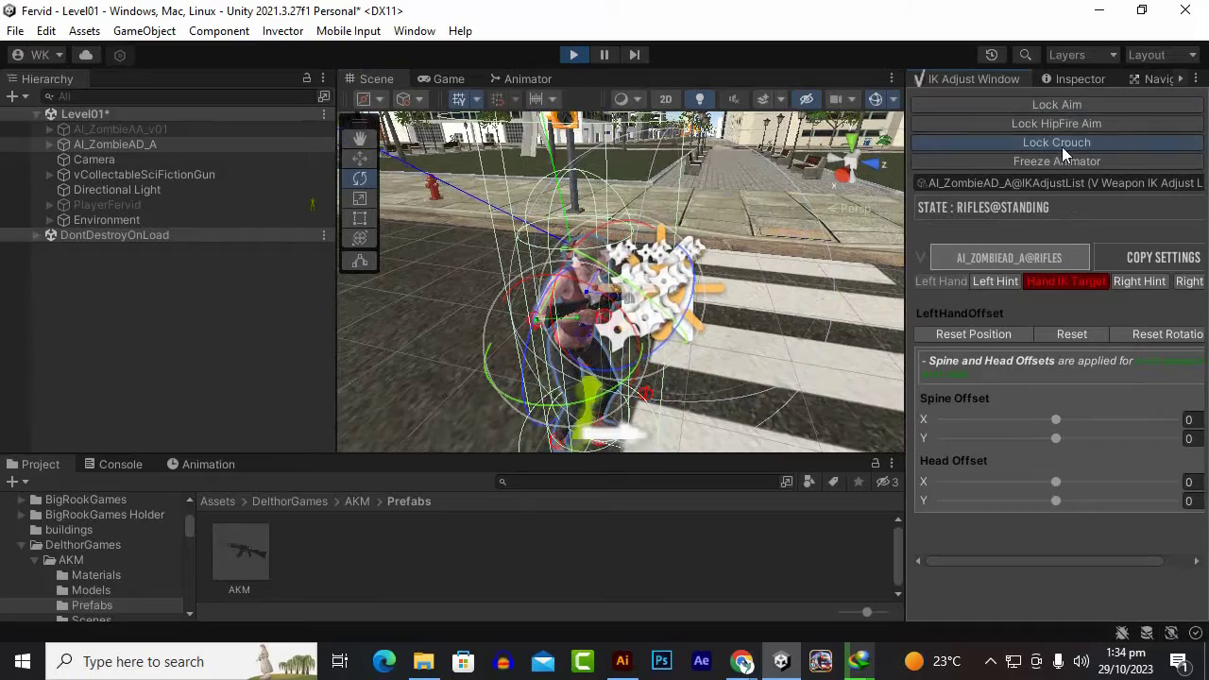
pyautogui.click(1062, 146)
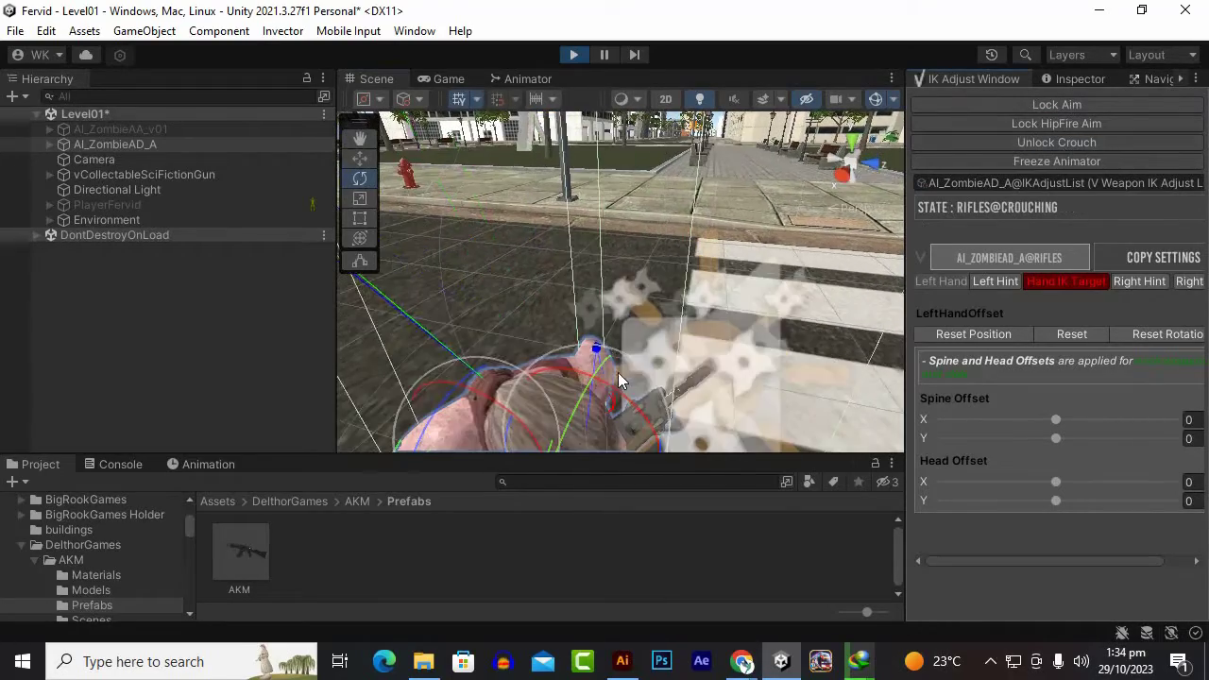
pyautogui.moveTo(618, 388)
pyautogui.mouseDown(button='right')
pyautogui.moveTo(702, 107)
pyautogui.moveTo(620, 165)
pyautogui.moveTo(480, 348)
pyautogui.moveTo(489, 378)
pyautogui.mouseUp(button='right')
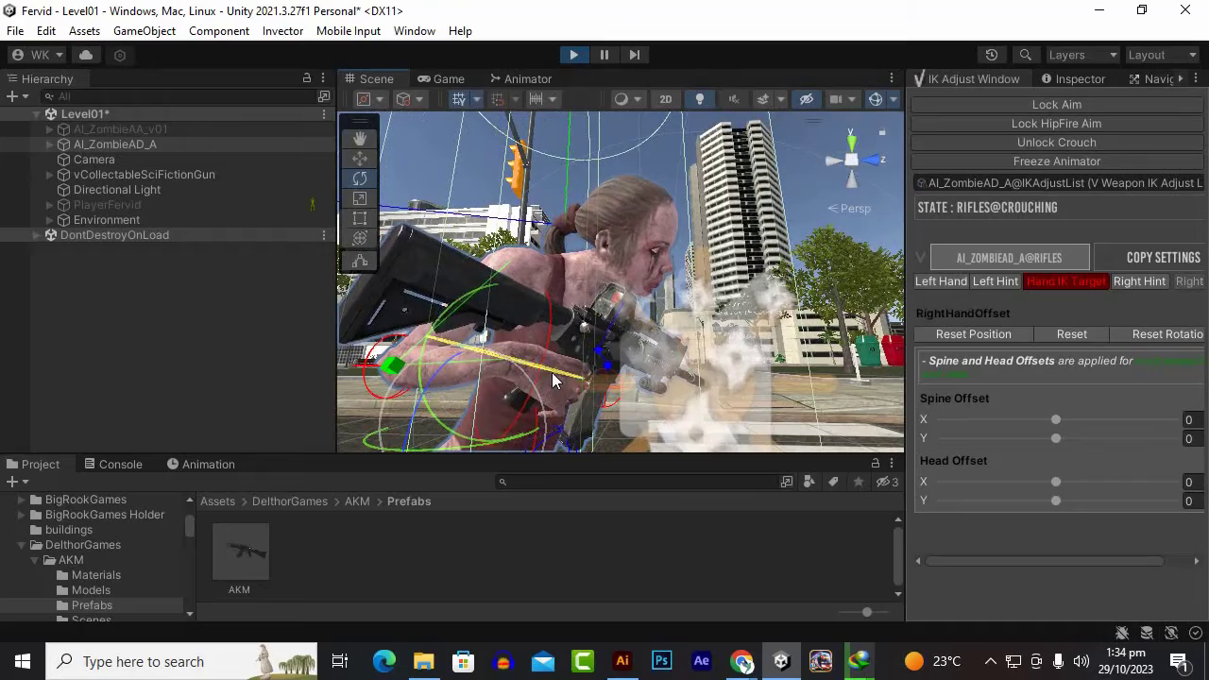
pyautogui.moveTo(526, 369)
pyautogui.mouseDown(button='right')
pyautogui.moveTo(538, 360)
pyautogui.moveTo(538, 401)
pyautogui.moveTo(517, 378)
pyautogui.mouseUp(button='right')
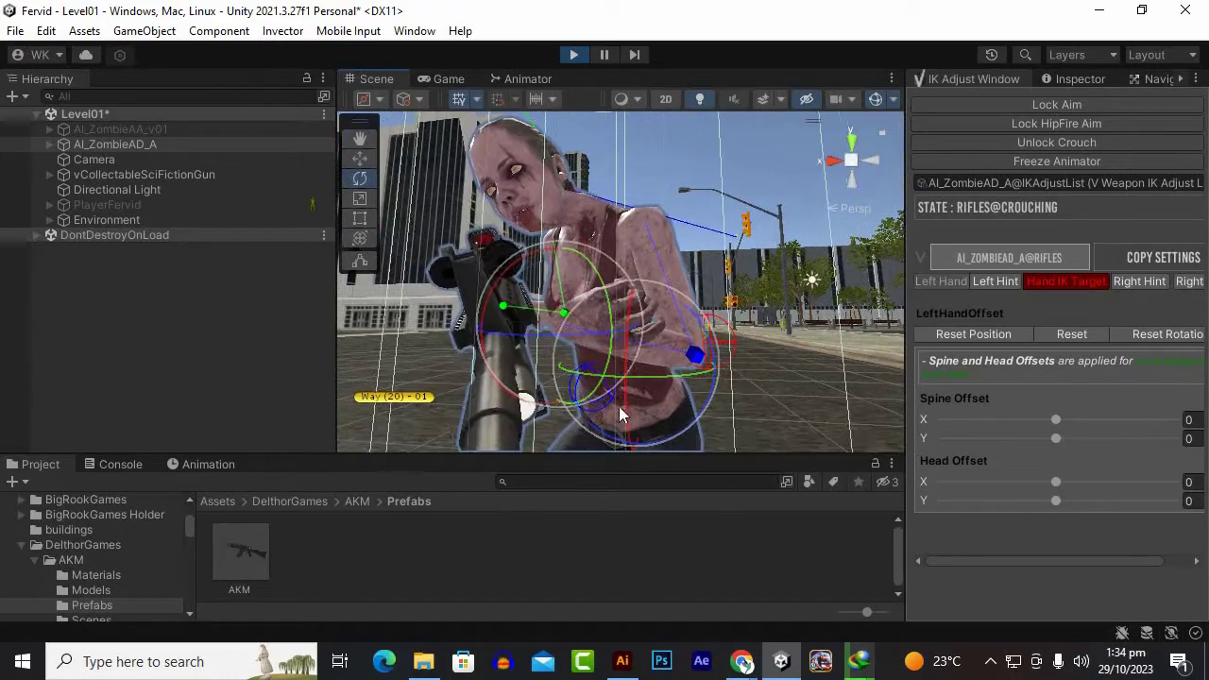
pyautogui.moveTo(619, 413); pyautogui.dragTo(561, 373, button='right')
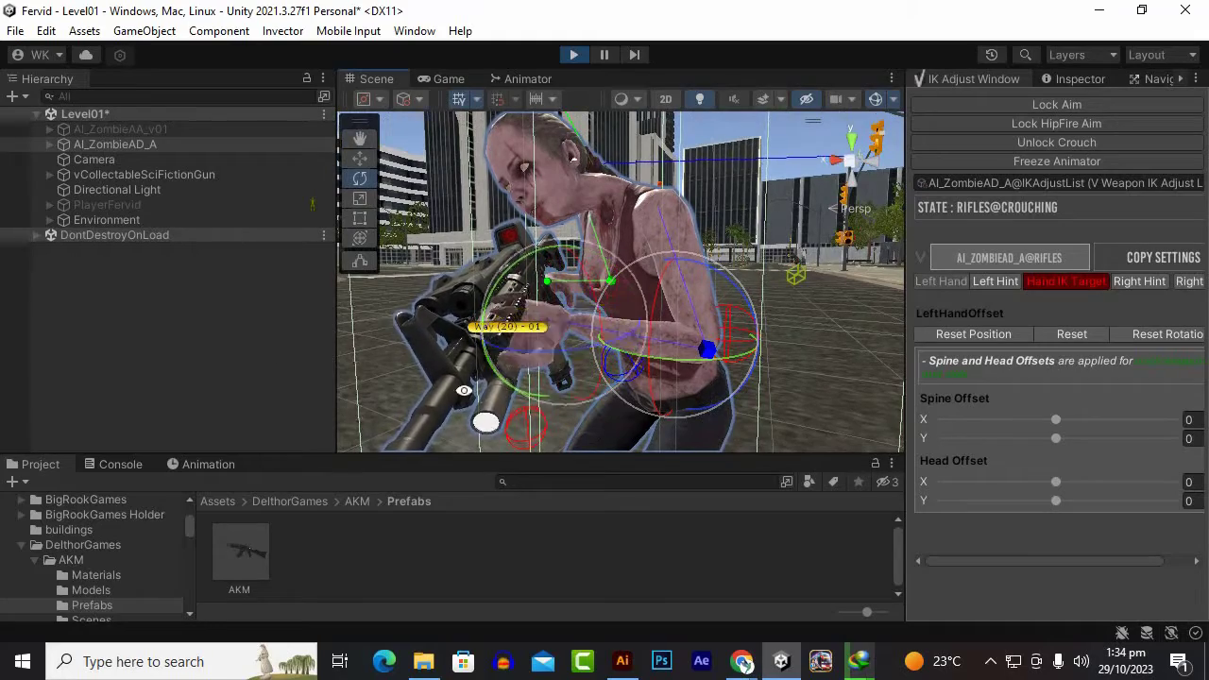
pyautogui.moveTo(464, 390)
pyautogui.mouseDown(button='right')
pyautogui.moveTo(342, 444)
pyautogui.moveTo(543, 321)
pyautogui.mouseUp(button='right')
pyautogui.moveTo(567, 275); pyautogui.dragTo(585, 302)
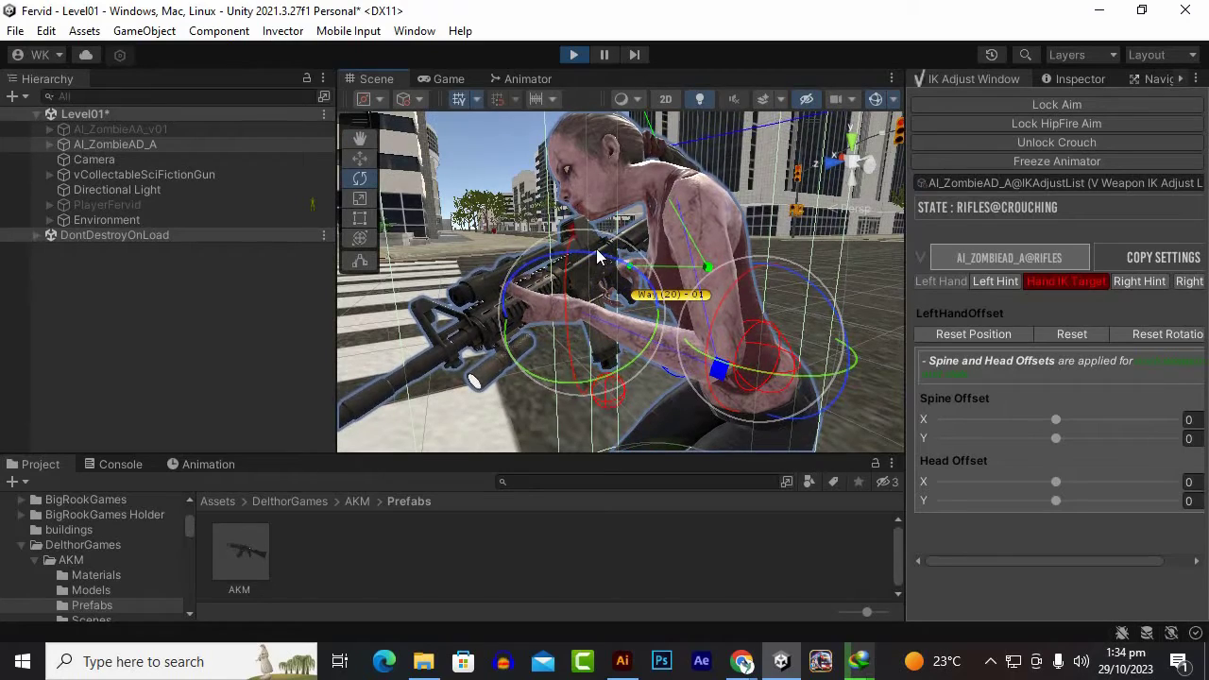
pyautogui.moveTo(565, 263)
pyautogui.keyDown('alt'); pyautogui.mouseDown()
pyautogui.moveTo(496, 351)
pyautogui.moveTo(758, 316)
pyautogui.mouseUp(); pyautogui.keyUp('alt')
# - Lock the zombie into its crouch-aiming pose and select the right hand's offset for adjustment
pyautogui.click(1094, 106)
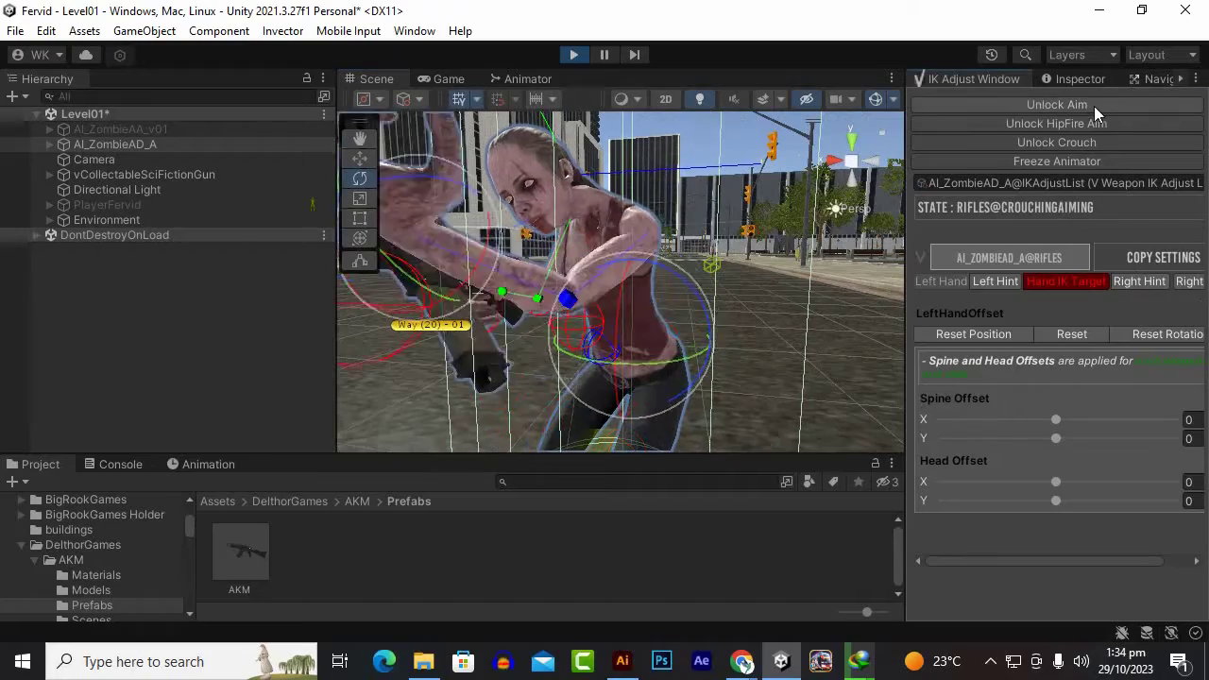
pyautogui.keyDown('alt'); pyautogui.moveTo(556, 297); pyautogui.dragTo(685, 350); pyautogui.keyUp('alt')
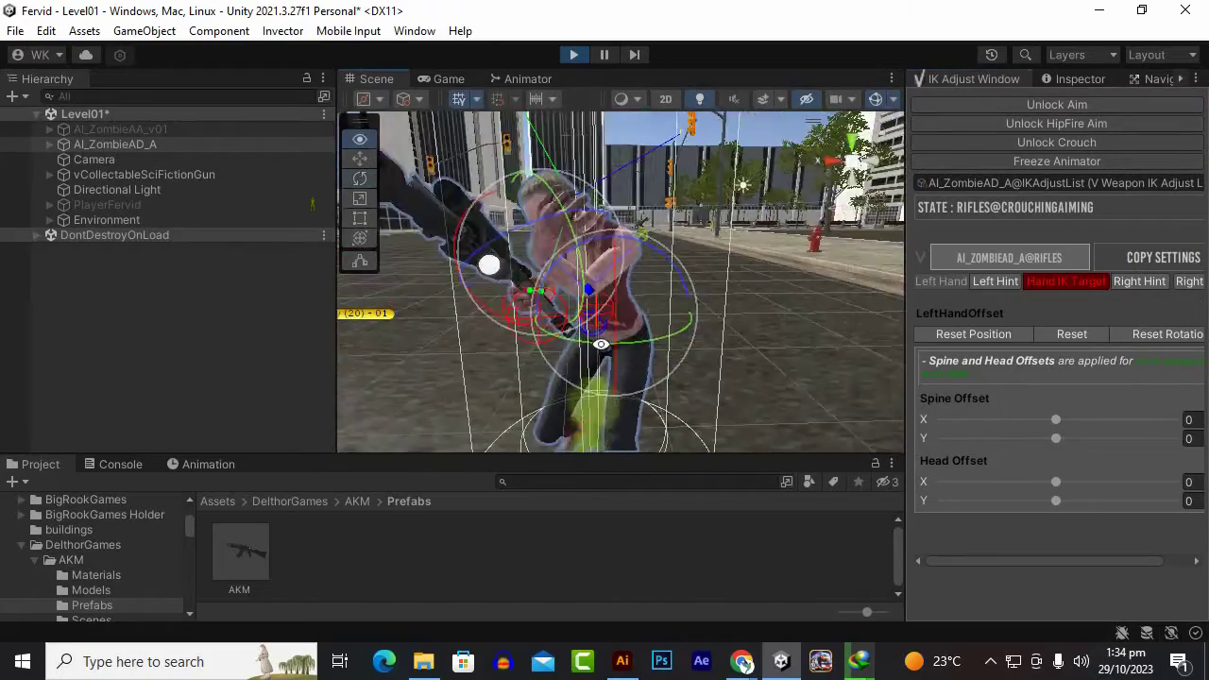
pyautogui.scroll(3, 683, 347)
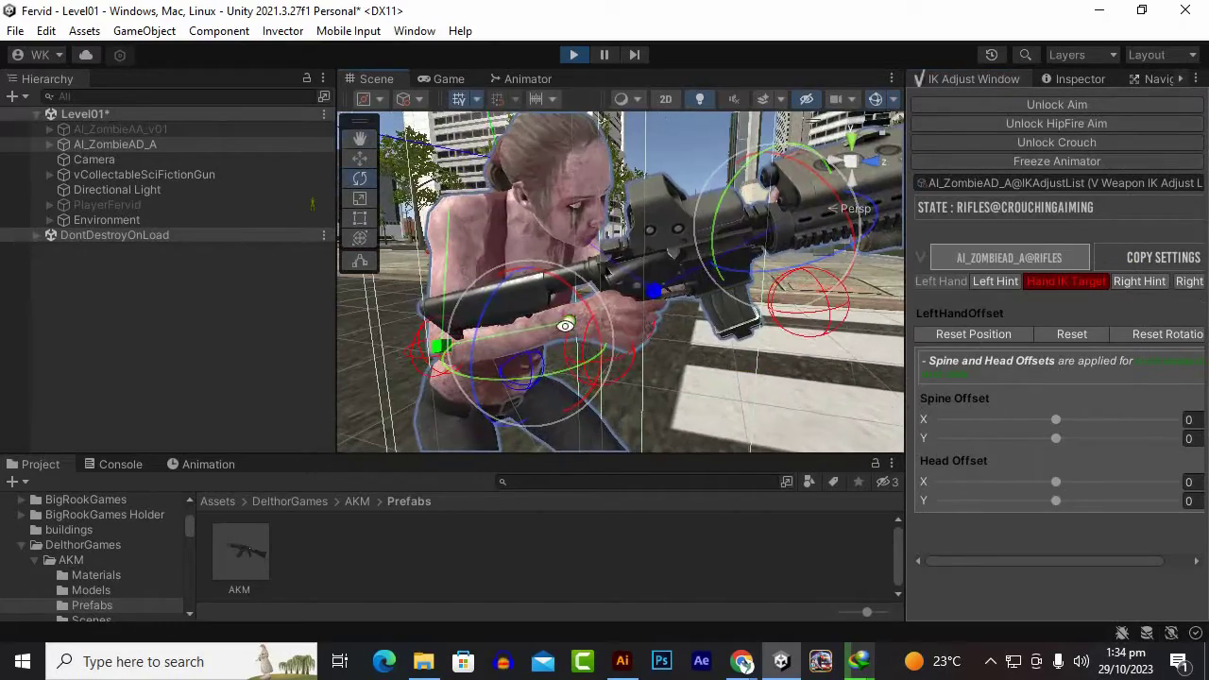
pyautogui.keyDown('alt'); pyautogui.moveTo(681, 346); pyautogui.dragTo(643, 342); pyautogui.keyUp('alt')
pyautogui.click(622, 322)
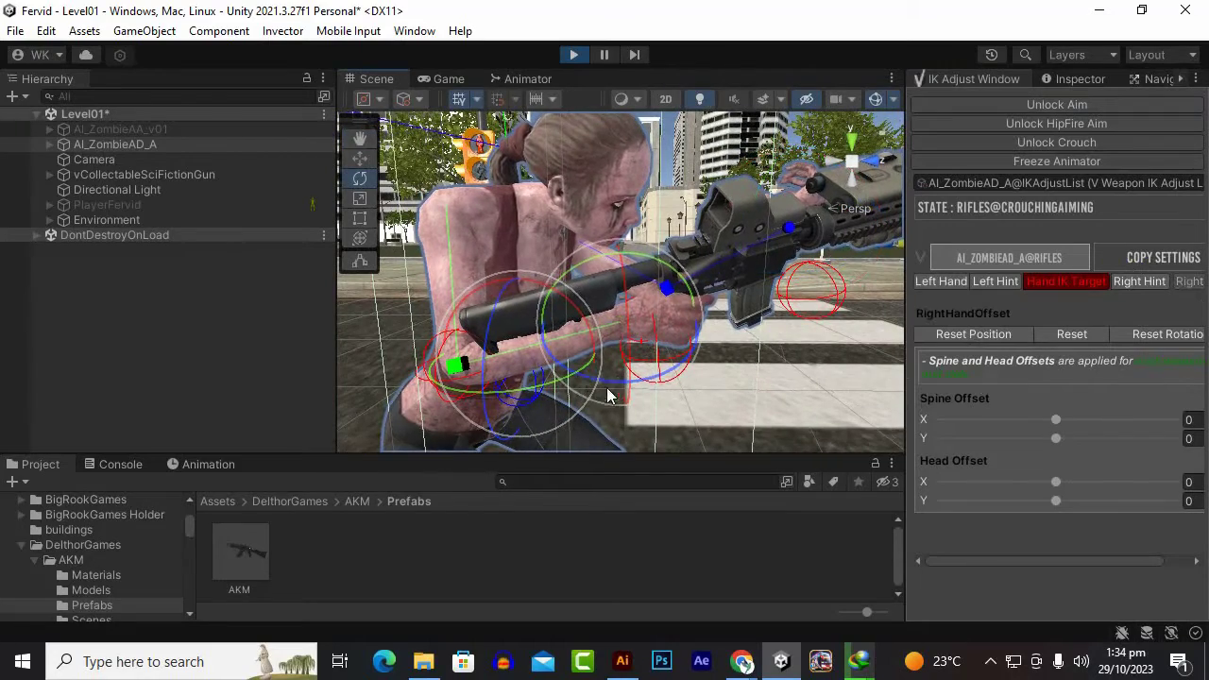
# - Rotate the right-hand IK target so the hand grips the AKM, then switch to the Move tool
pyautogui.moveTo(621, 289)
pyautogui.mouseDown()
pyautogui.moveTo(640, 232)
pyautogui.moveTo(735, 375)
pyautogui.moveTo(570, 380)
pyautogui.moveTo(640, 271)
pyautogui.mouseUp()
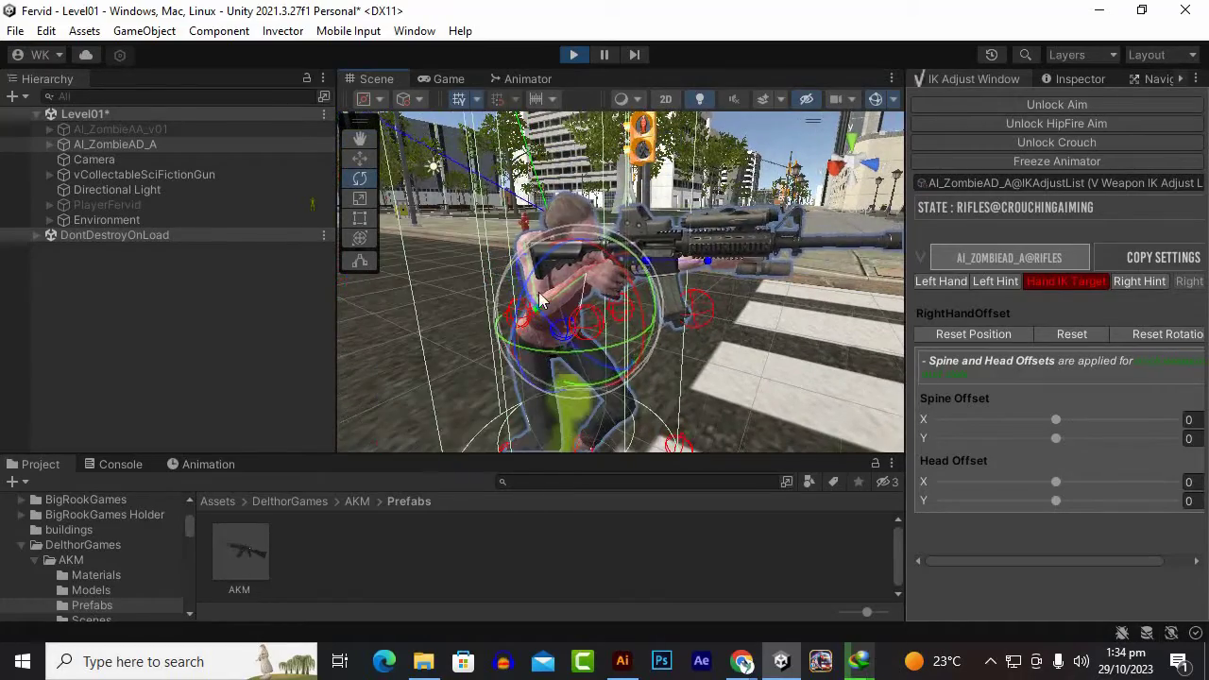
pyautogui.keyDown('alt'); pyautogui.moveTo(541, 300); pyautogui.dragTo(566, 333); pyautogui.keyUp('alt')
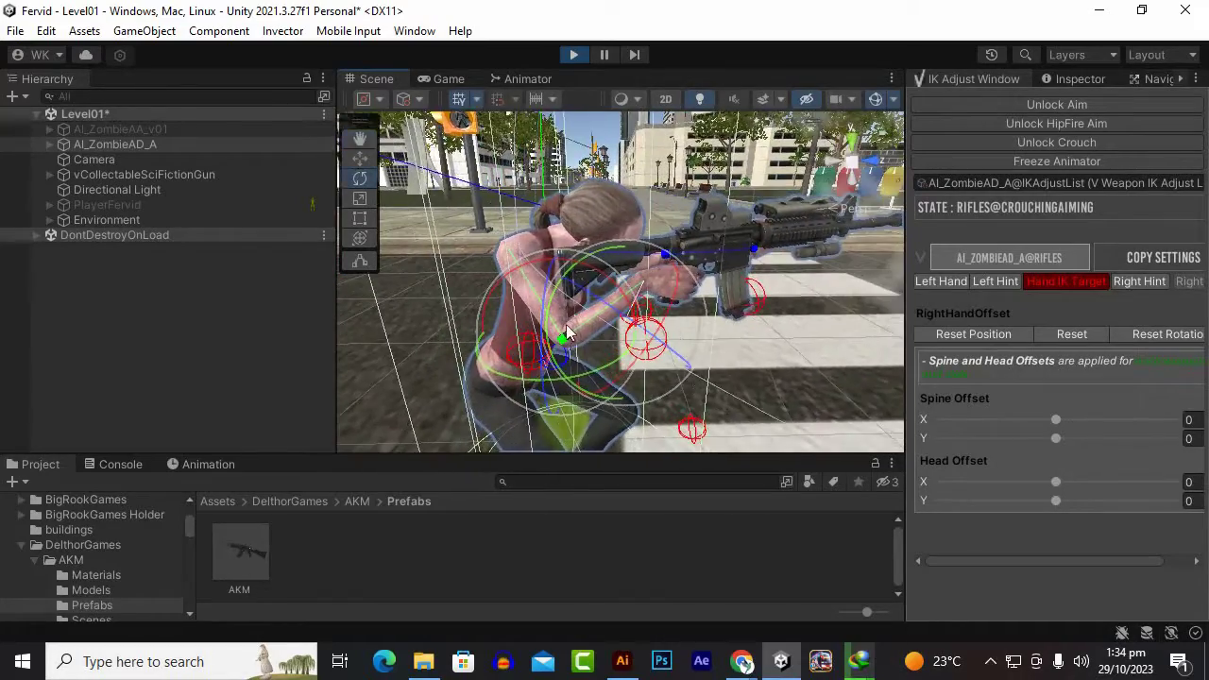
pyautogui.scroll(3, 566, 333)
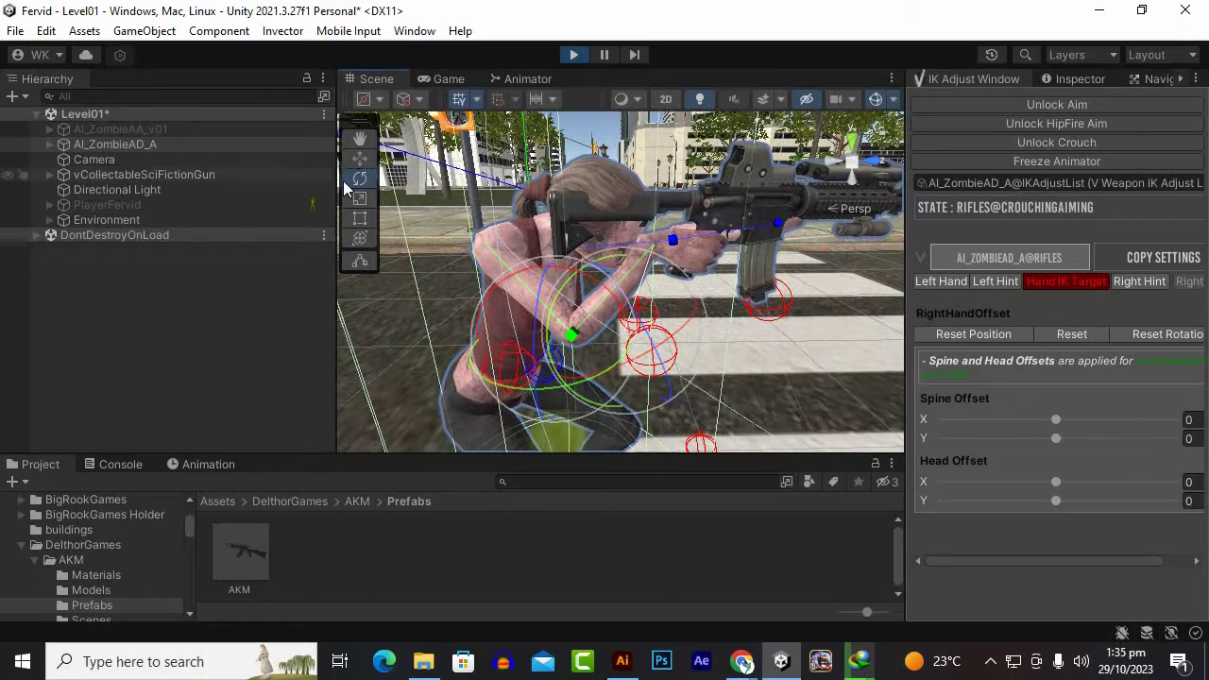
pyautogui.press('w')
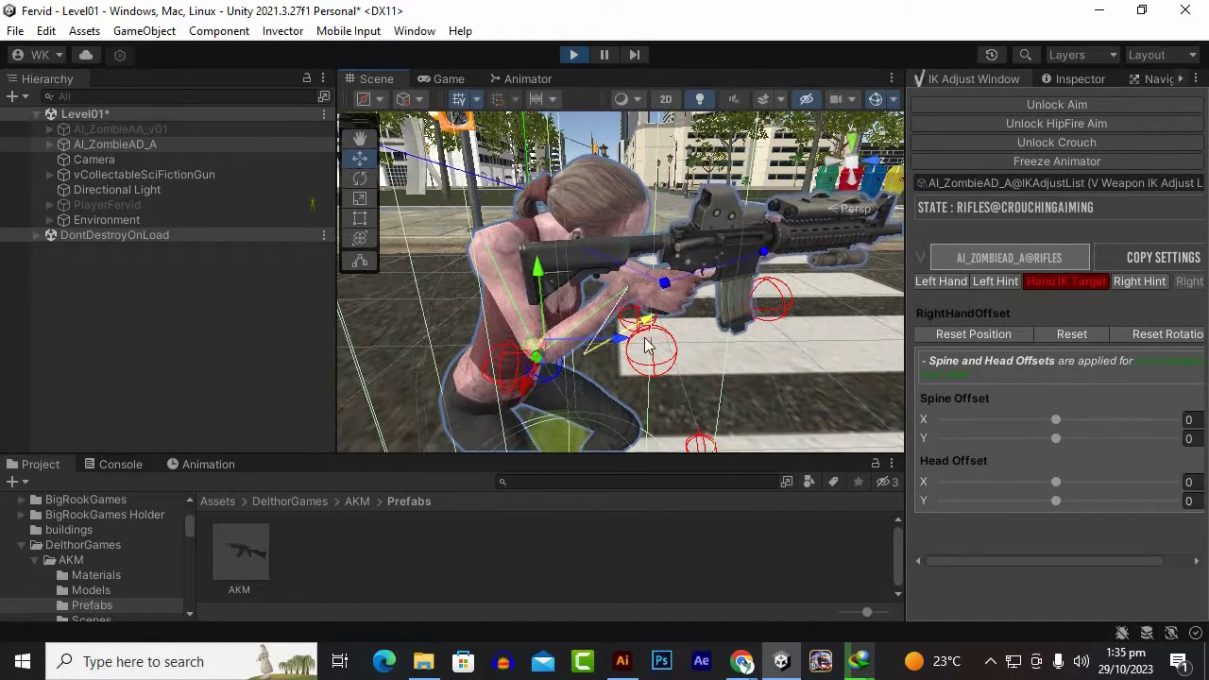
pyautogui.moveTo(621, 343)
pyautogui.keyDown('alt'); pyautogui.mouseDown()
pyautogui.moveTo(719, 309)
pyautogui.moveTo(567, 300)
pyautogui.mouseUp(); pyautogui.keyUp('alt')
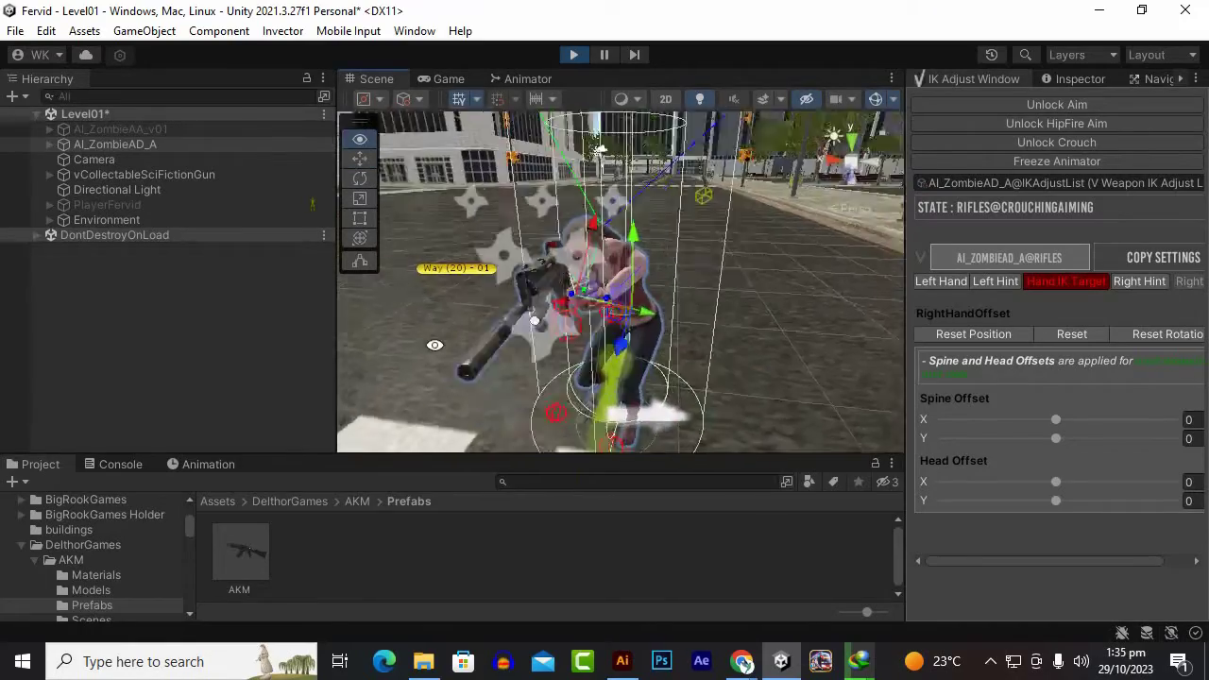
pyautogui.scroll(5, 567, 300)
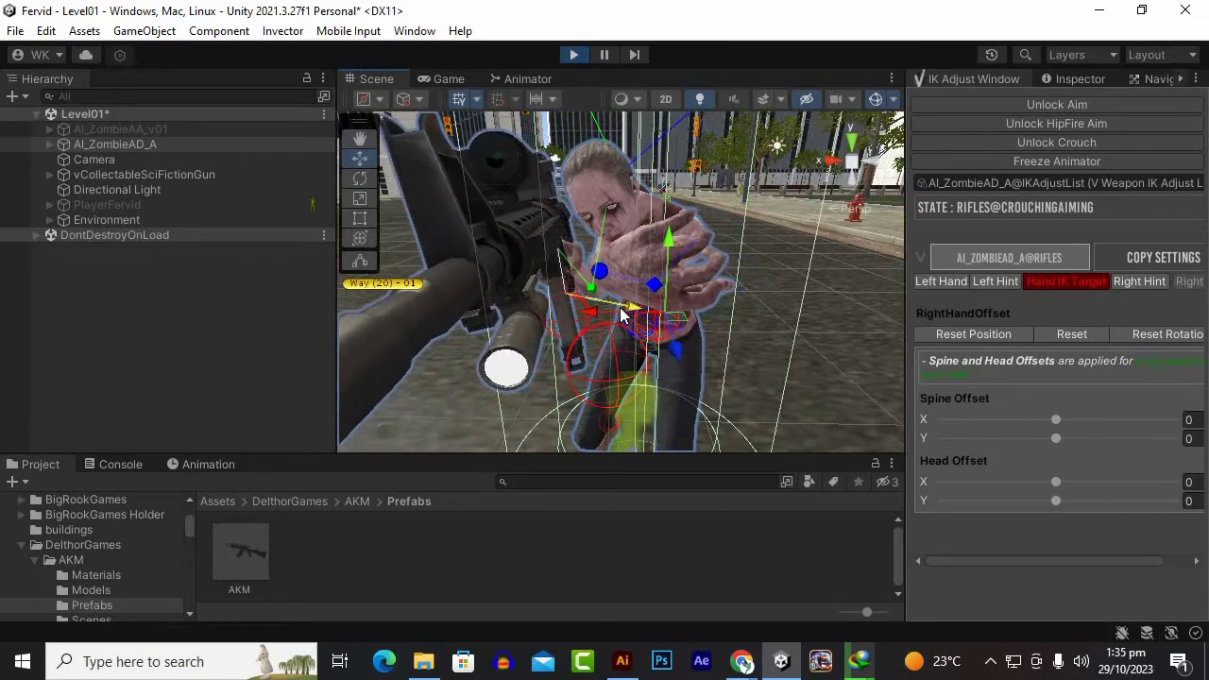
pyautogui.moveTo(607, 315)
pyautogui.keyDown('alt'); pyautogui.mouseDown()
pyautogui.moveTo(668, 352)
pyautogui.moveTo(584, 395)
pyautogui.mouseUp(); pyautogui.keyUp('alt')
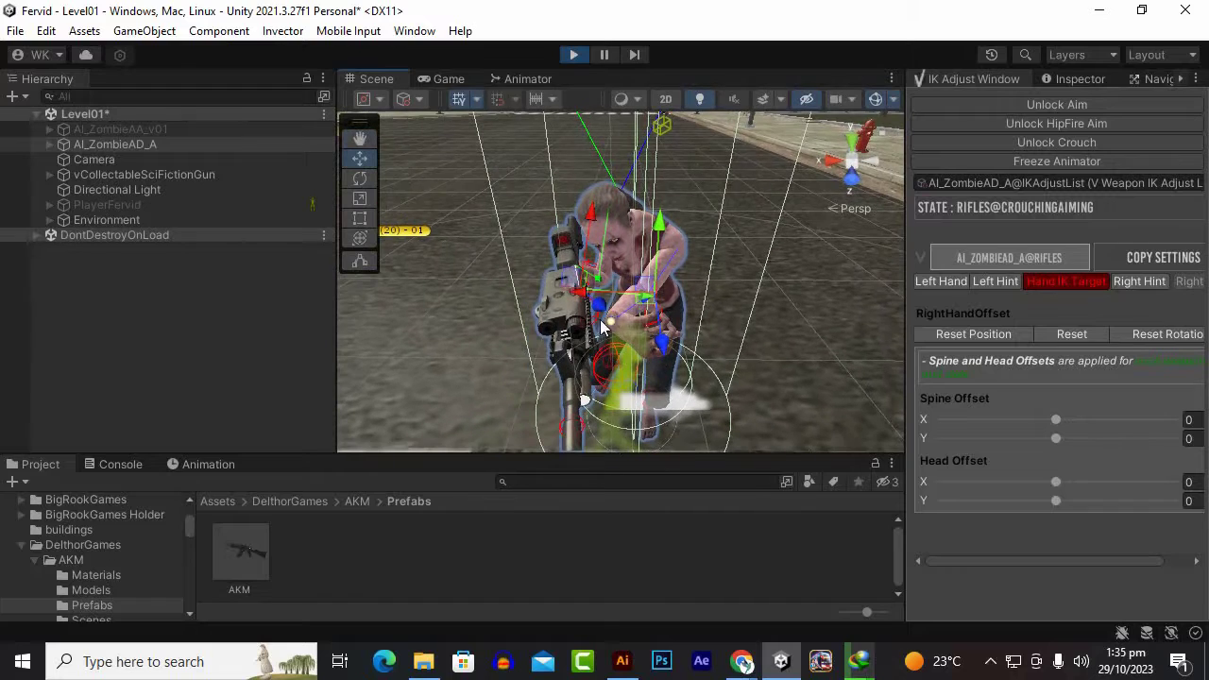
# - Rotate the left-hand IK target until the hand rests on the AKM's front handguard
pyautogui.click(359, 177)
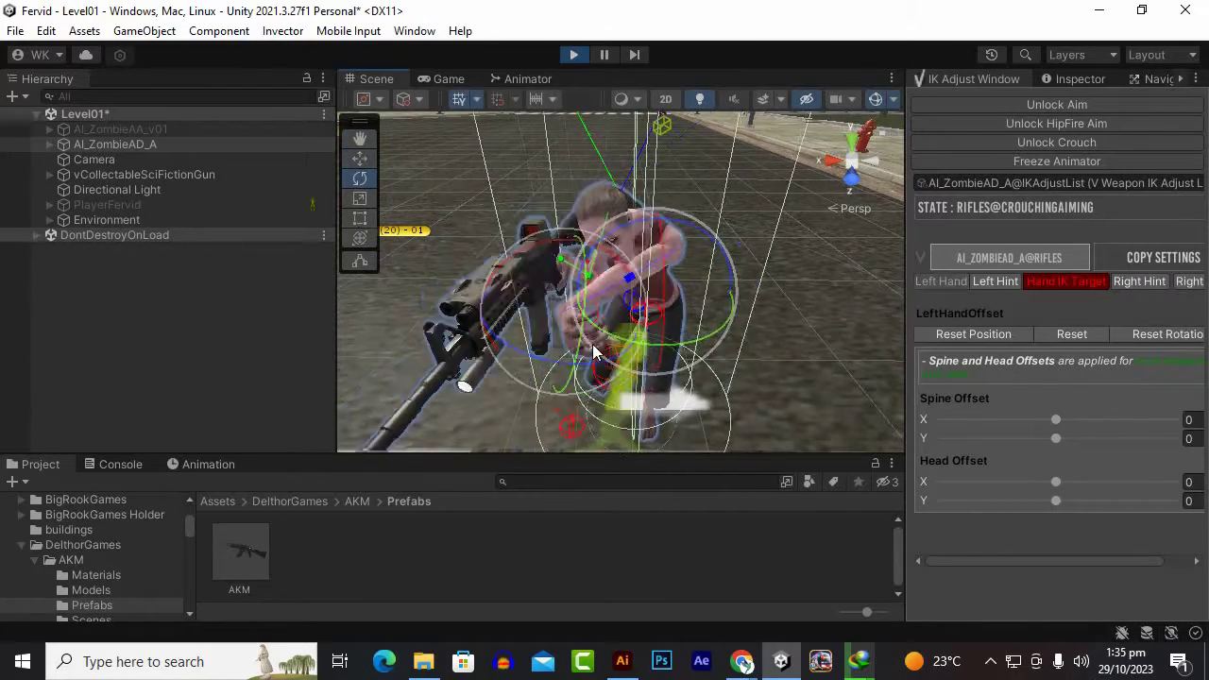
pyautogui.moveTo(593, 350)
pyautogui.keyDown('alt'); pyautogui.mouseDown()
pyautogui.moveTo(769, 371)
pyautogui.moveTo(731, 387)
pyautogui.moveTo(829, 379)
pyautogui.mouseUp(); pyautogui.keyUp('alt')
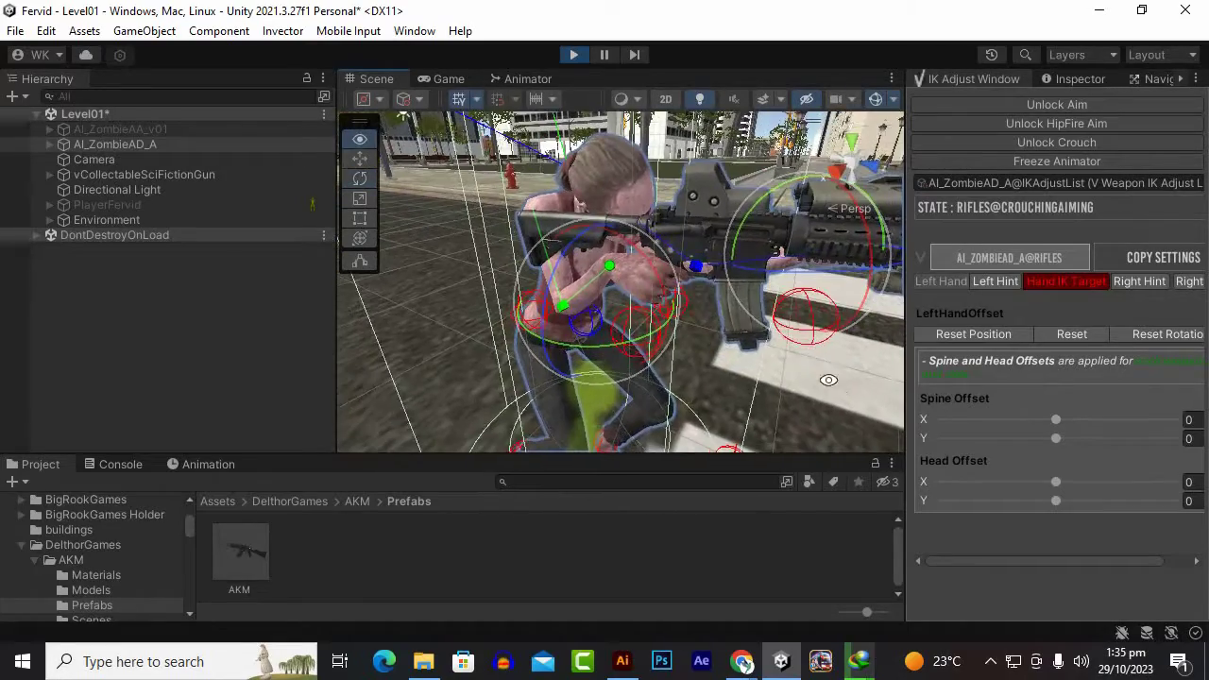
pyautogui.click(360, 159)
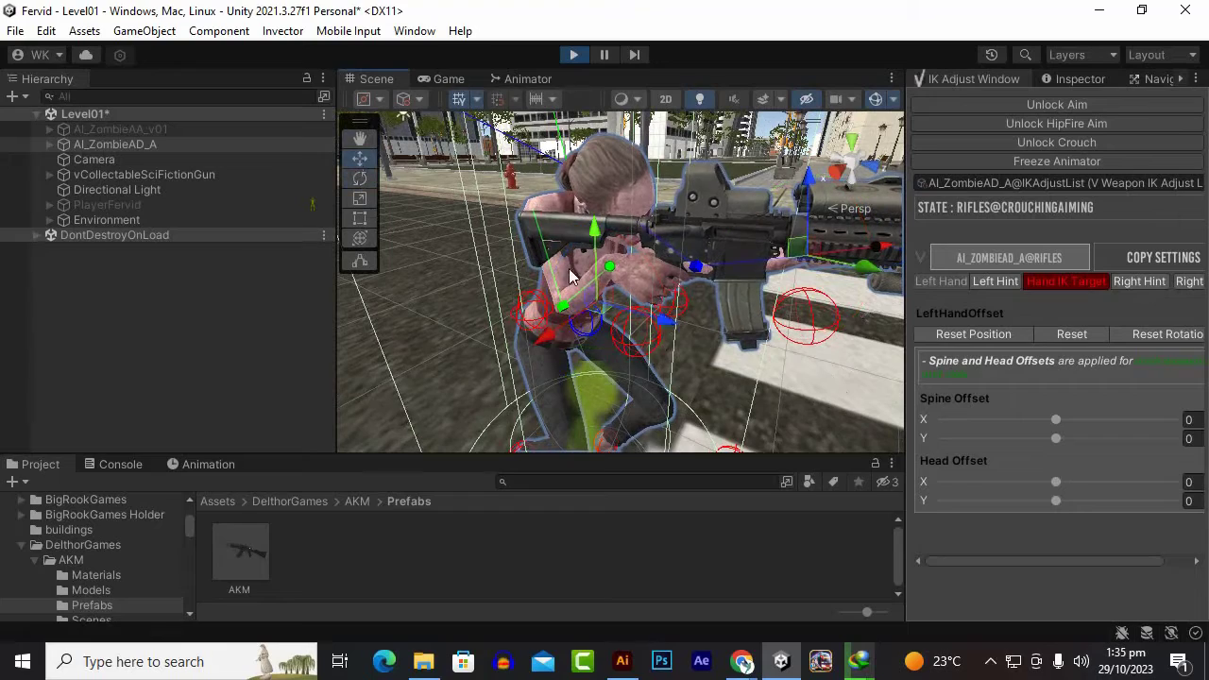
pyautogui.scroll(5, 614, 283)
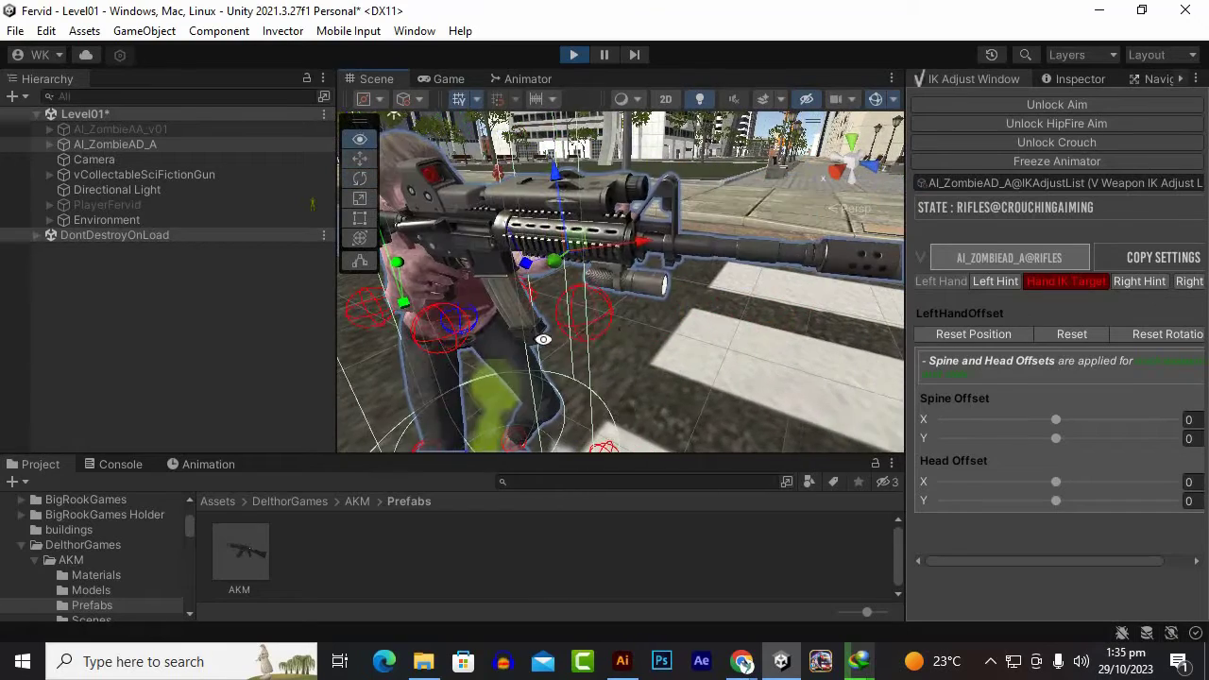
pyautogui.click(360, 179)
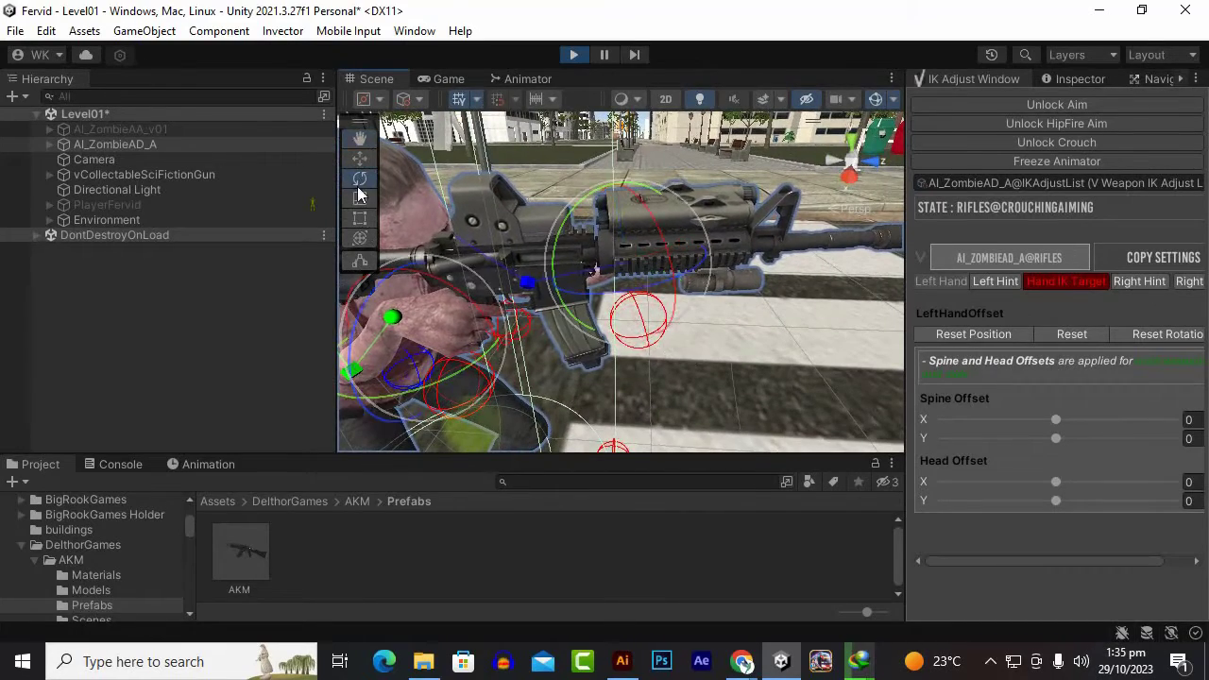
pyautogui.moveTo(664, 284); pyautogui.dragTo(635, 317)
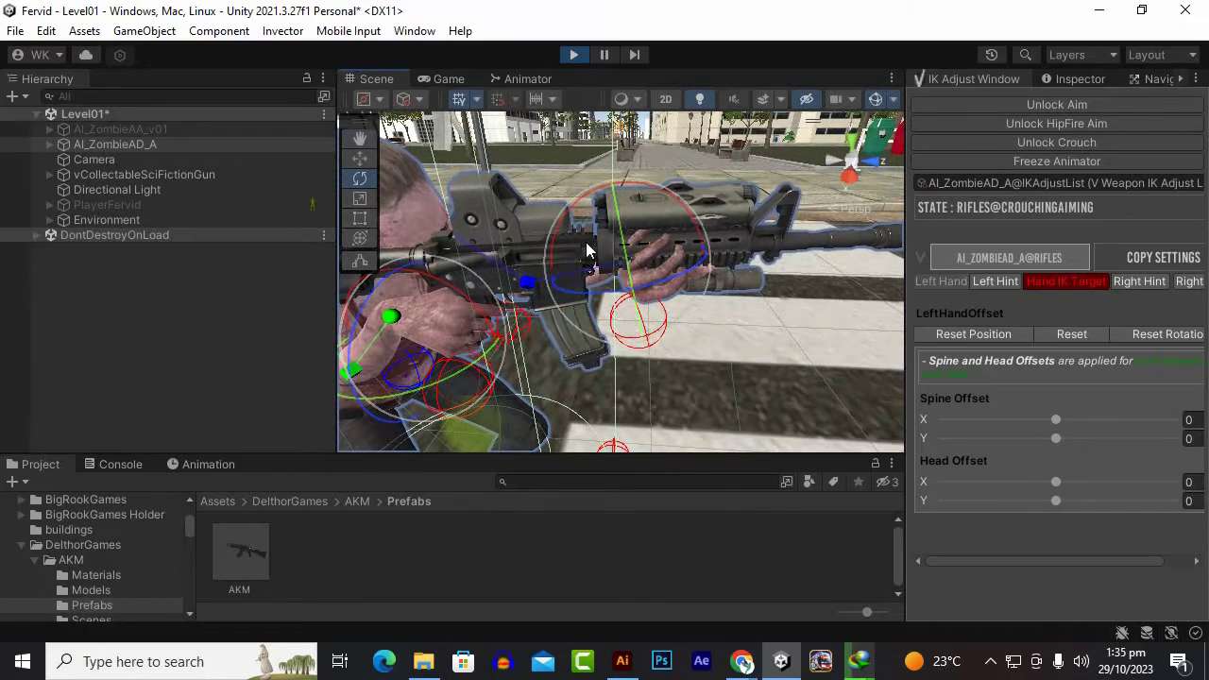
pyautogui.moveTo(579, 208)
pyautogui.mouseDown()
pyautogui.moveTo(369, 324)
pyautogui.moveTo(668, 266)
pyautogui.mouseUp()
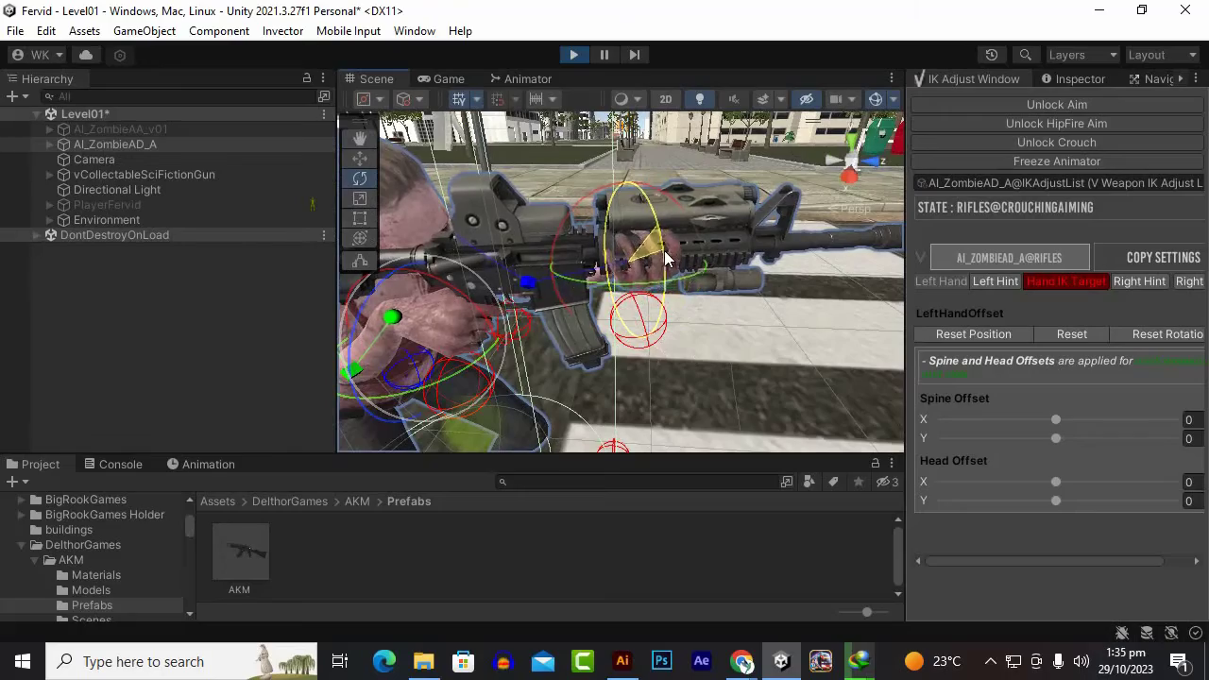
pyautogui.moveTo(668, 265); pyautogui.dragTo(673, 283)
pyautogui.moveTo(672, 283)
pyautogui.keyDown('alt'); pyautogui.mouseDown()
pyautogui.moveTo(422, 474)
pyautogui.moveTo(518, 308)
pyautogui.moveTo(742, 381)
pyautogui.mouseUp(); pyautogui.keyUp('alt')
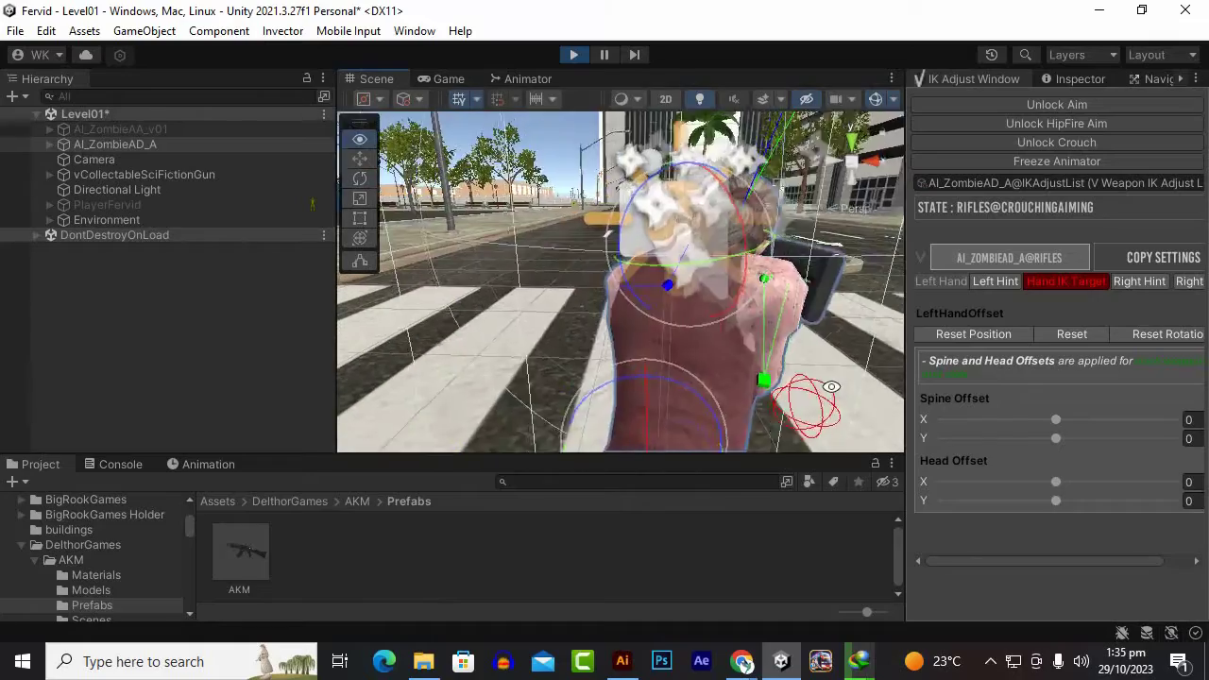
pyautogui.keyDown('alt'); pyautogui.moveTo(691, 324); pyautogui.dragTo(752, 333); pyautogui.keyUp('alt')
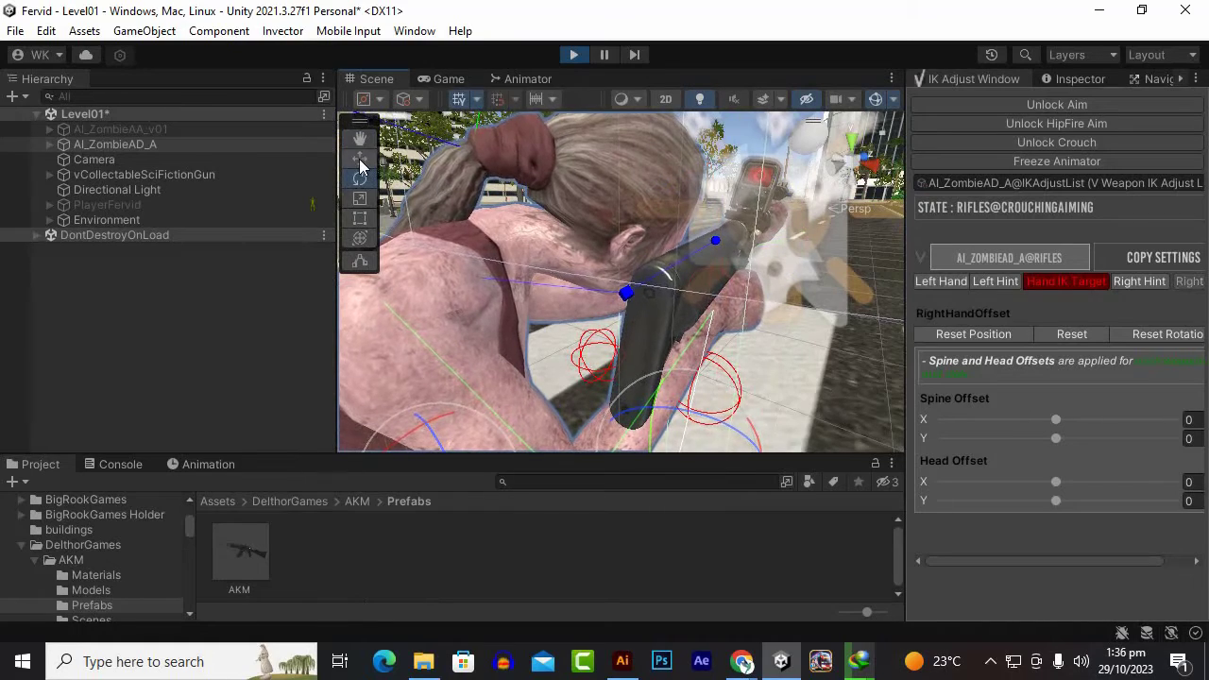
# - Set the crouch-aiming spine offset to X 5 and Y -3, checking the rifle against the shoulder
pyautogui.keyDown('alt'); pyautogui.moveTo(560, 270); pyautogui.dragTo(844, 344); pyautogui.keyUp('alt')
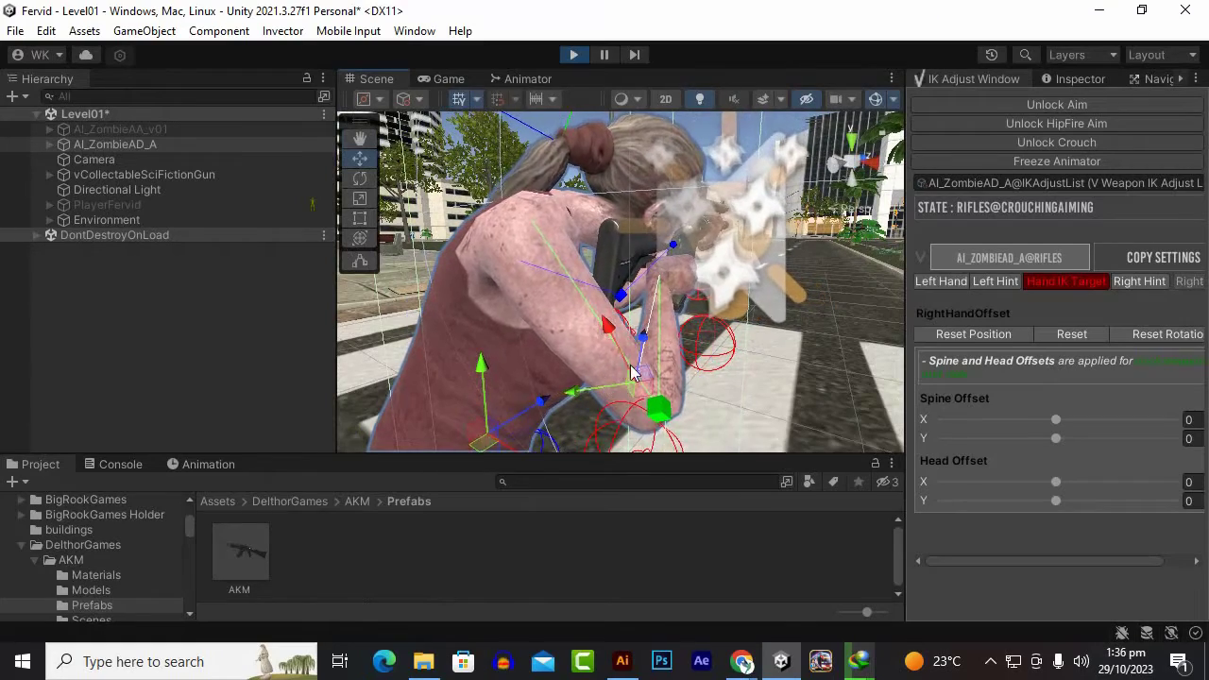
pyautogui.keyDown('alt'); pyautogui.moveTo(633, 372); pyautogui.dragTo(745, 368); pyautogui.keyUp('alt')
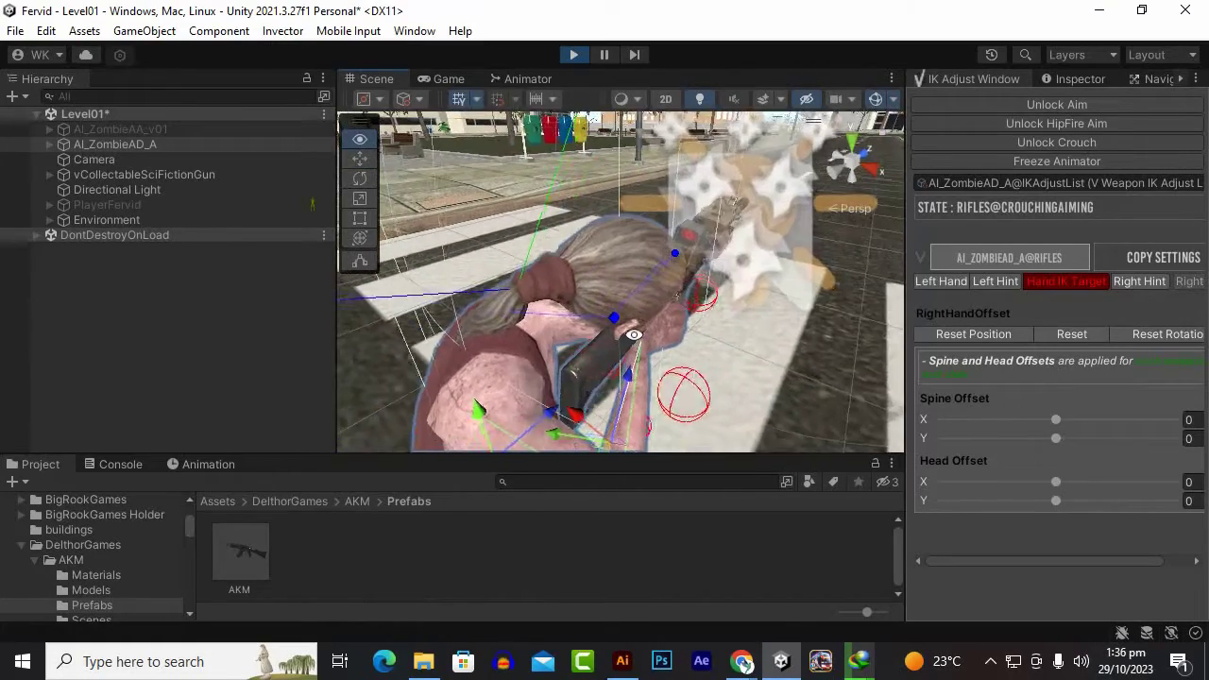
pyautogui.moveTo(745, 369)
pyautogui.keyDown('alt'); pyautogui.mouseDown()
pyautogui.moveTo(565, 285)
pyautogui.moveTo(519, 245)
pyautogui.mouseUp(); pyautogui.keyUp('alt')
pyautogui.write('-3')
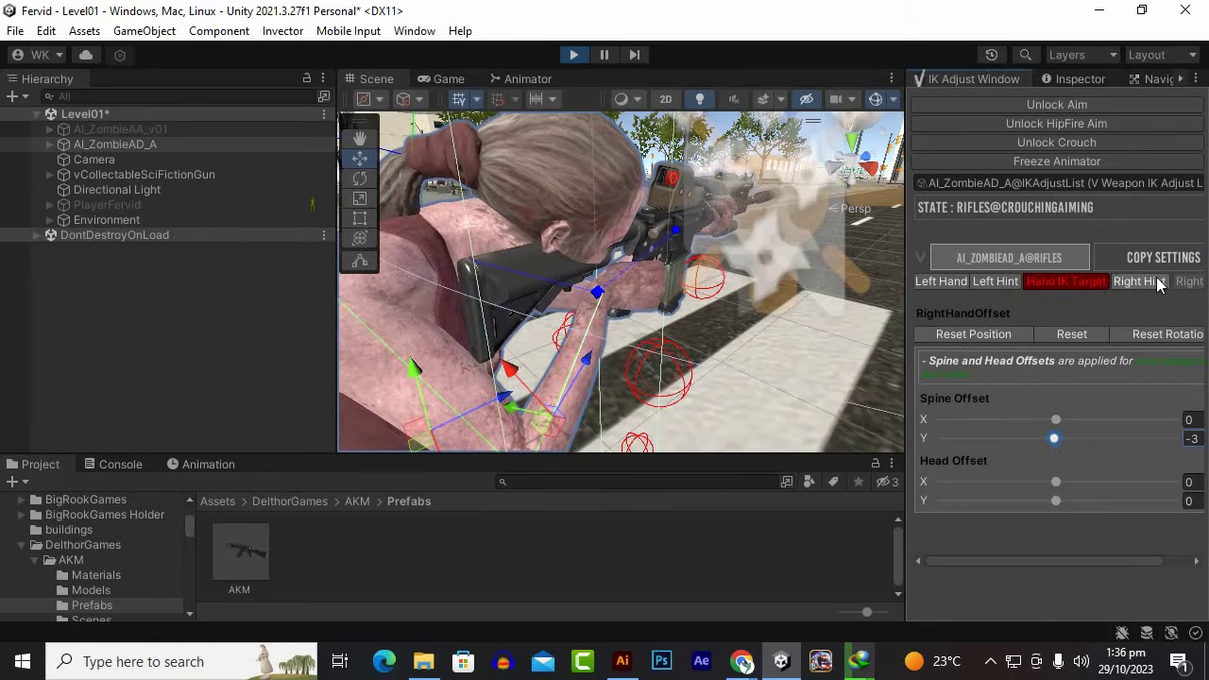
pyautogui.click(1067, 285)
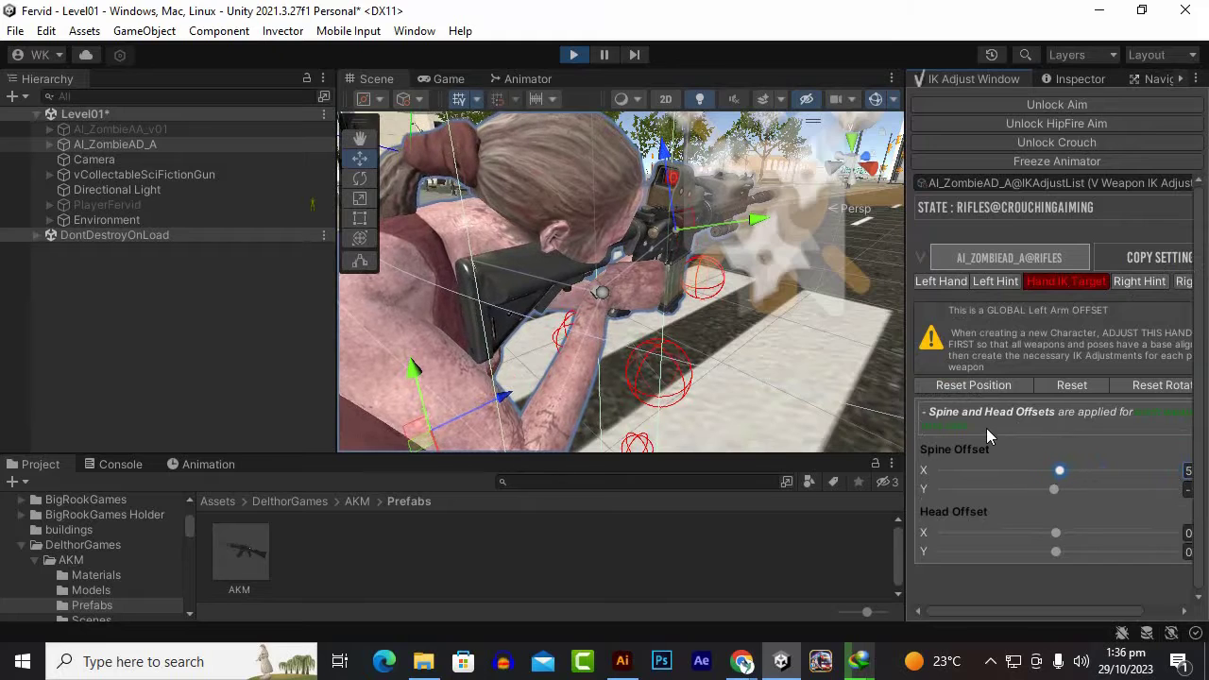
# - Open the rifle IK adjust set list and narrow the IK Adjust panel to enlarge the Scene view
pyautogui.click(992, 661)
pyautogui.click(990, 348)
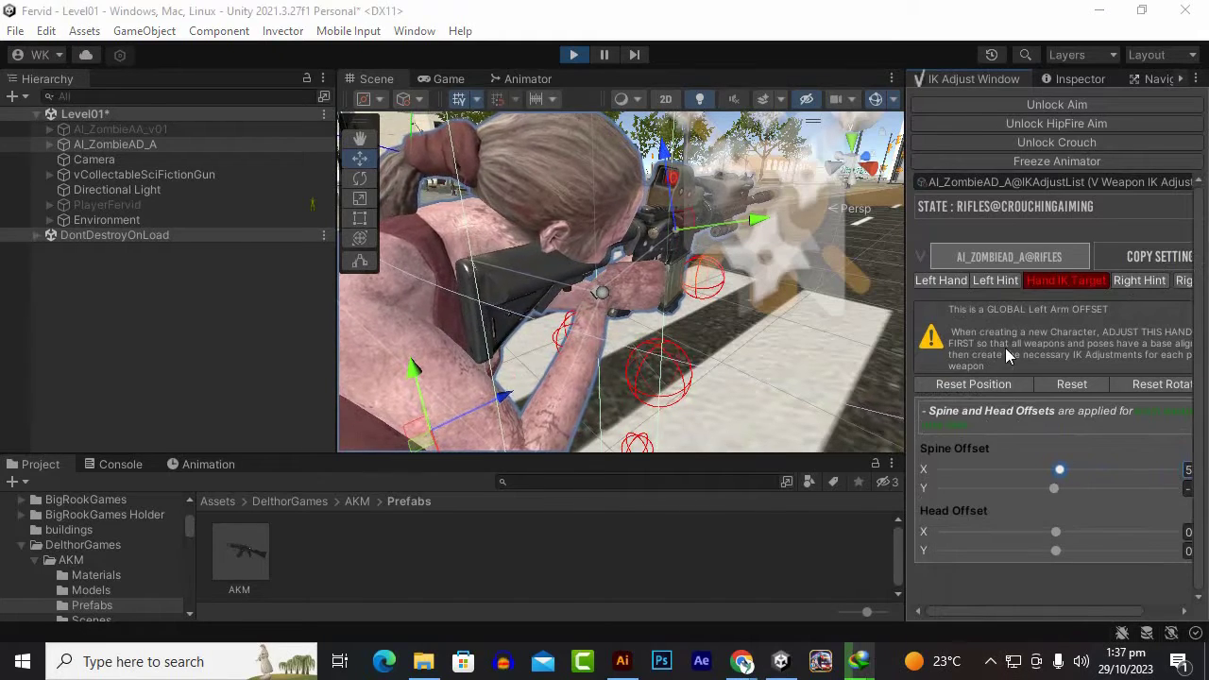
pyautogui.click(963, 256)
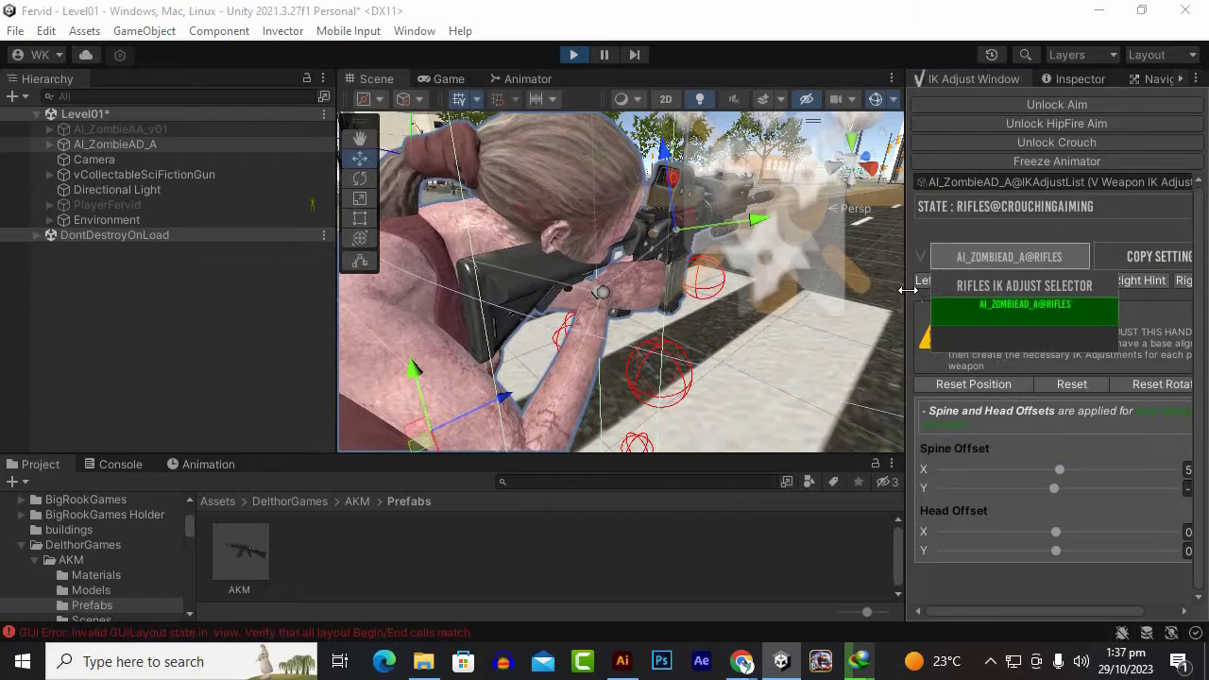
pyautogui.moveTo(907, 290); pyautogui.dragTo(699, 290)
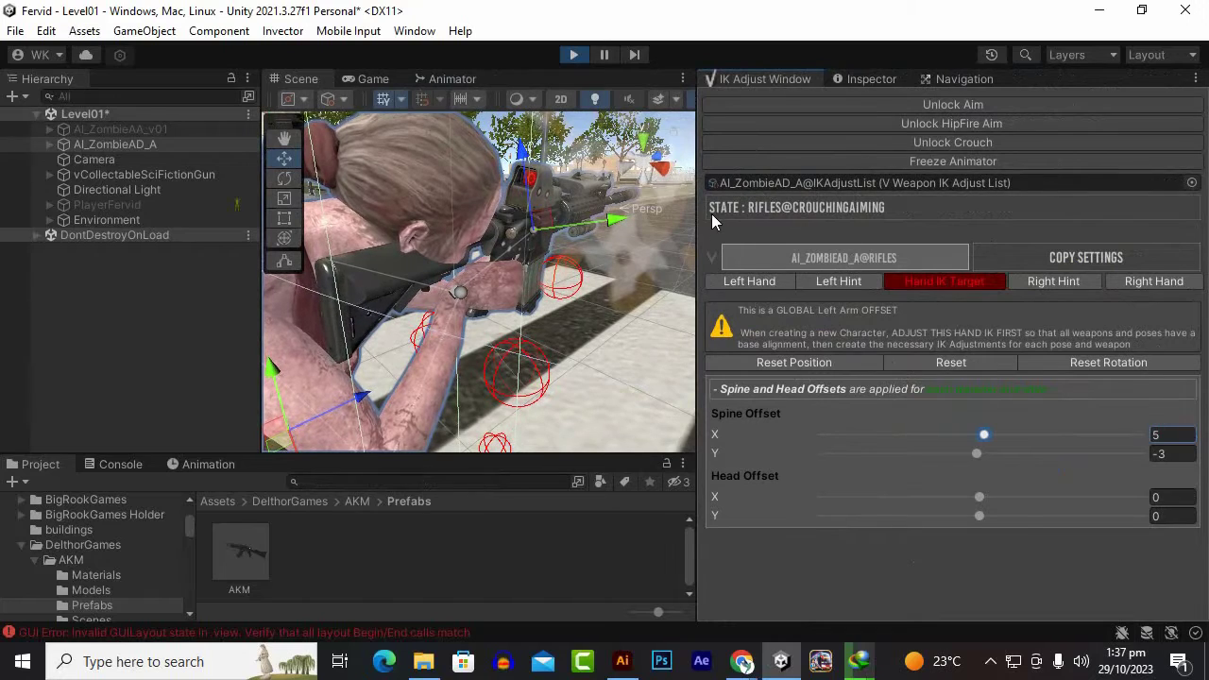
pyautogui.moveTo(693, 169); pyautogui.dragTo(855, 170)
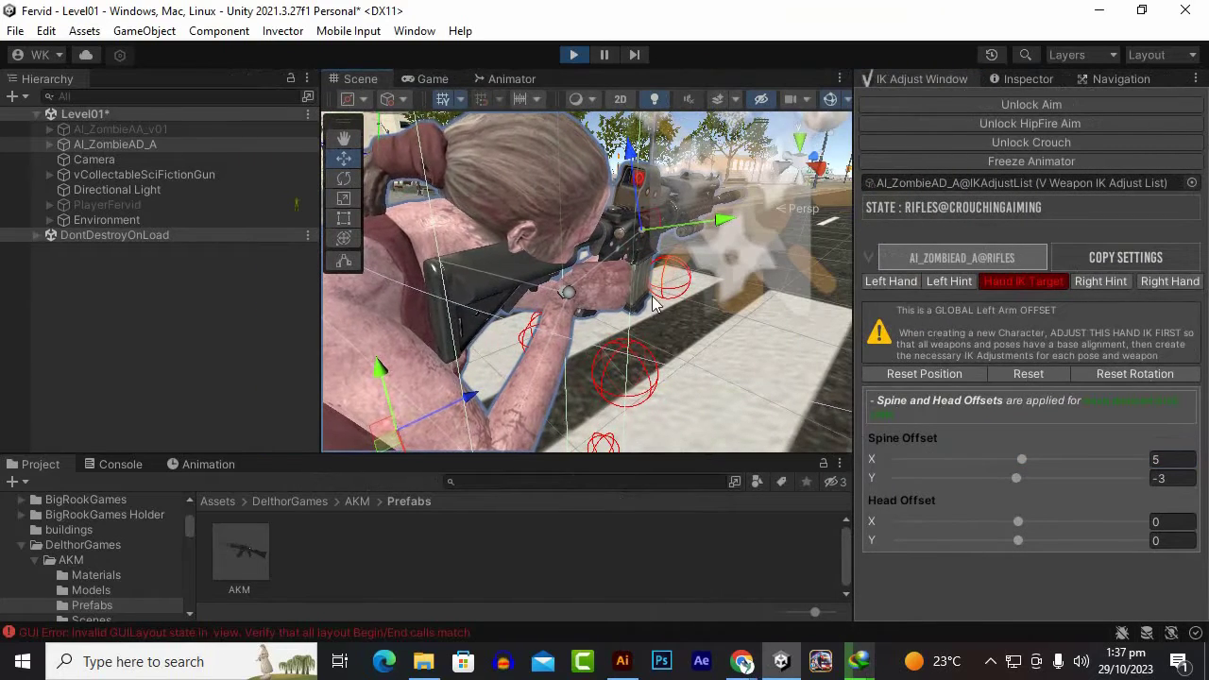
# - Inspect the right-hand grip on the rifle from several angles, then try saving with Ctrl+S
pyautogui.keyDown('alt'); pyautogui.moveTo(652, 296); pyautogui.dragTo(593, 321); pyautogui.keyUp('alt')
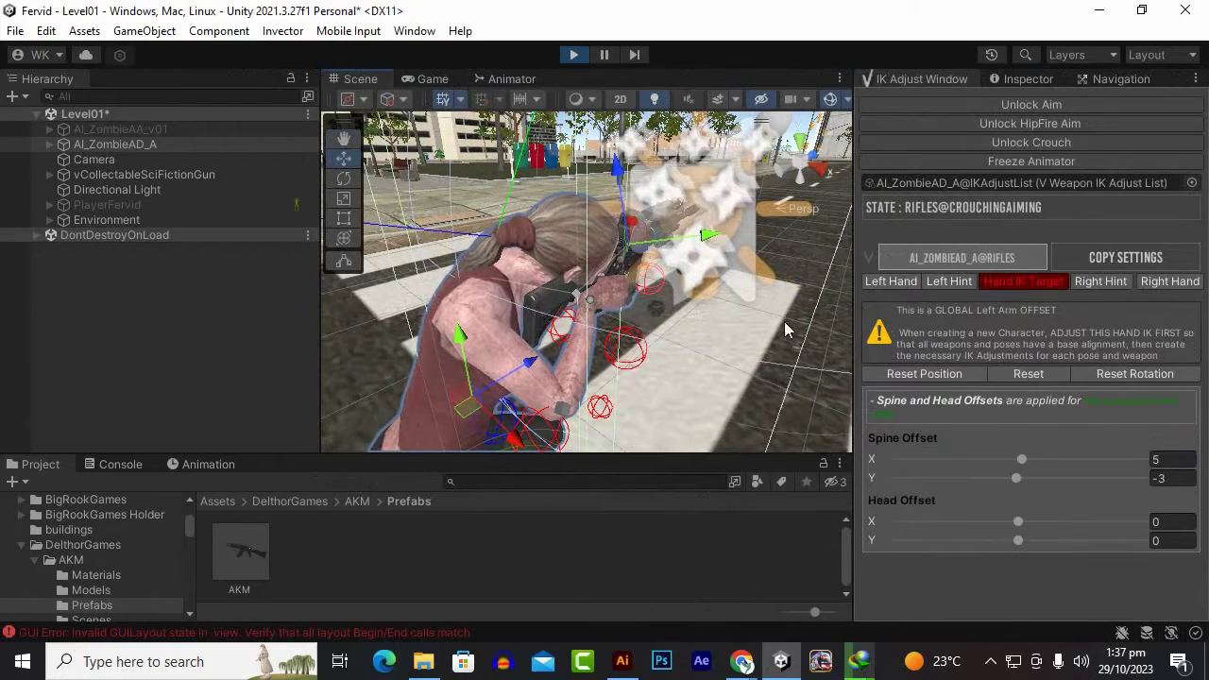
pyautogui.scroll(5, 784, 328)
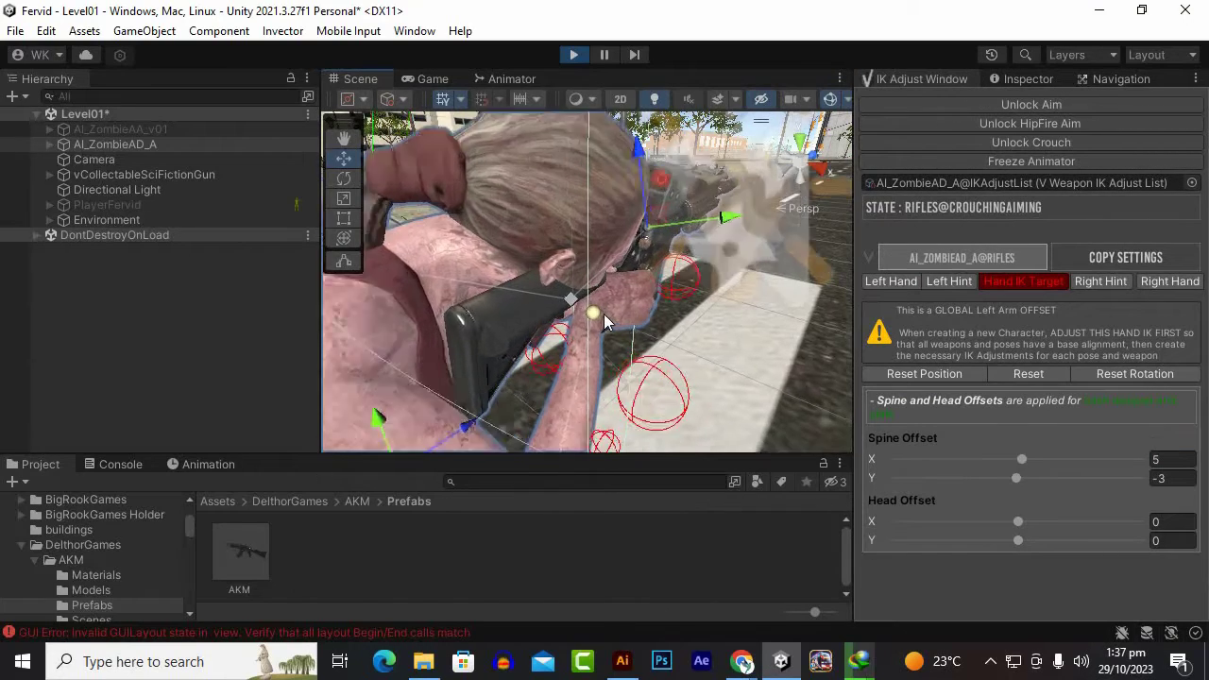
pyautogui.keyDown('alt'); pyautogui.moveTo(583, 310); pyautogui.dragTo(545, 373); pyautogui.keyUp('alt')
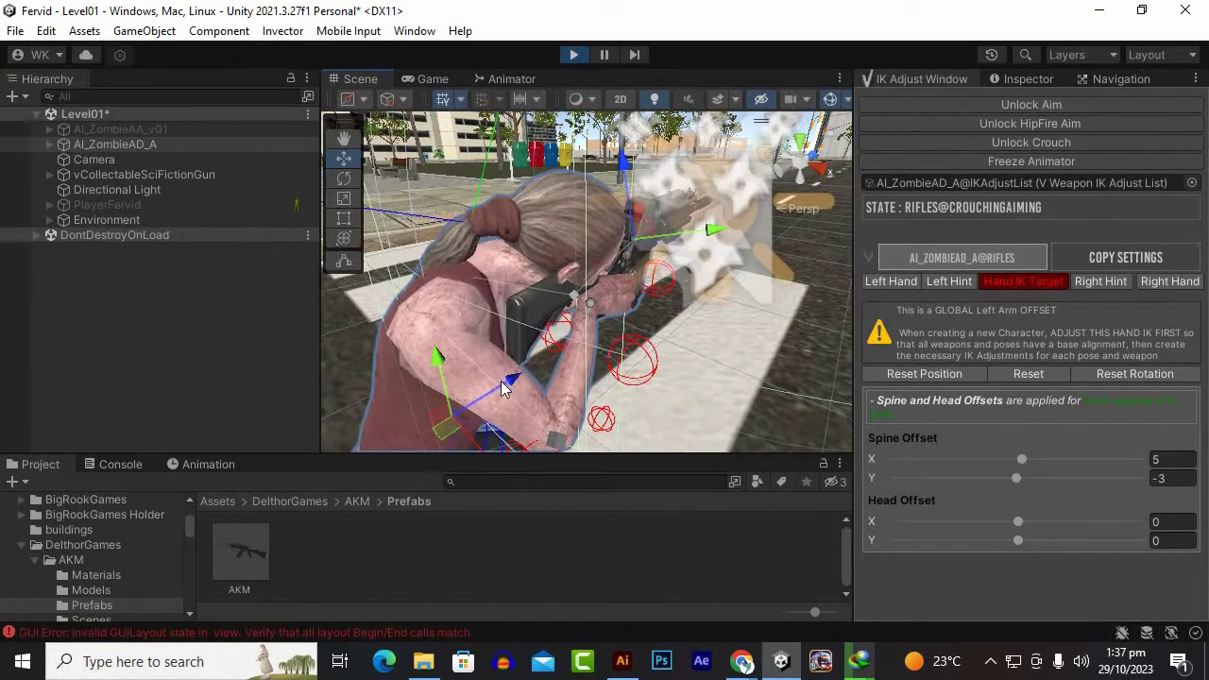
pyautogui.scroll(2, 596, 330)
pyautogui.scroll(2, 597, 327)
pyautogui.click(597, 327)
pyautogui.scroll(-2, 597, 327)
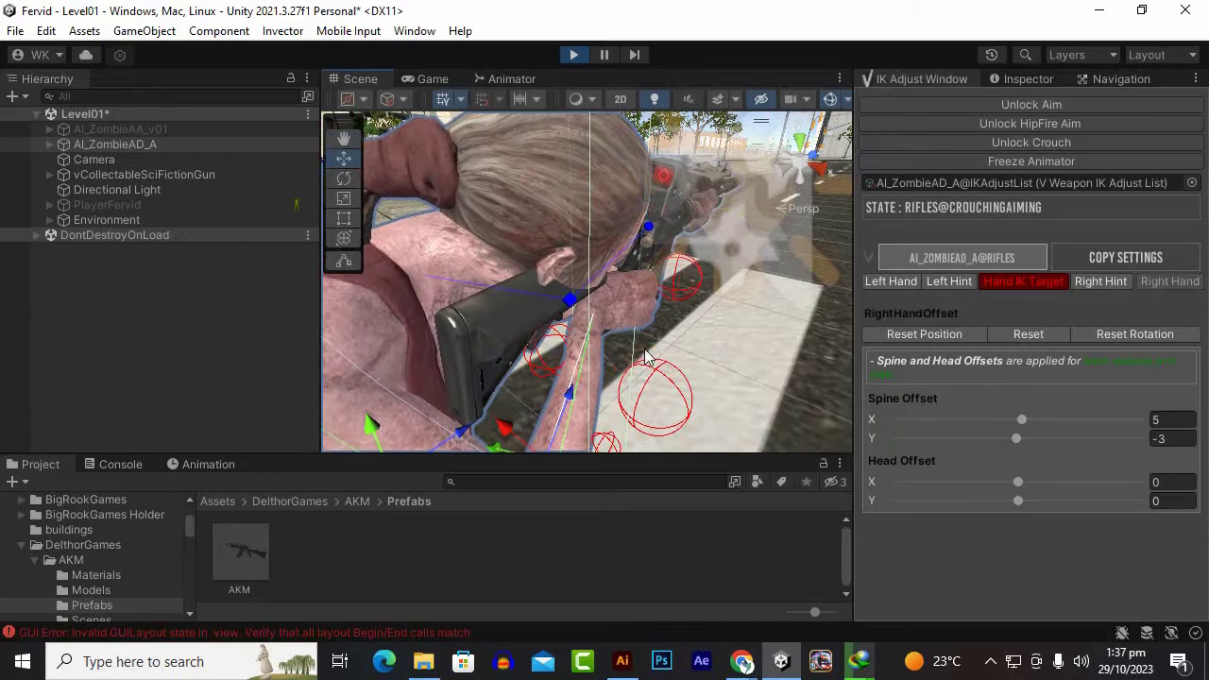
pyautogui.moveTo(597, 327)
pyautogui.keyDown('alt'); pyautogui.mouseDown()
pyautogui.moveTo(555, 444)
pyautogui.moveTo(539, 433)
pyautogui.moveTo(566, 408)
pyautogui.mouseUp(); pyautogui.keyUp('alt')
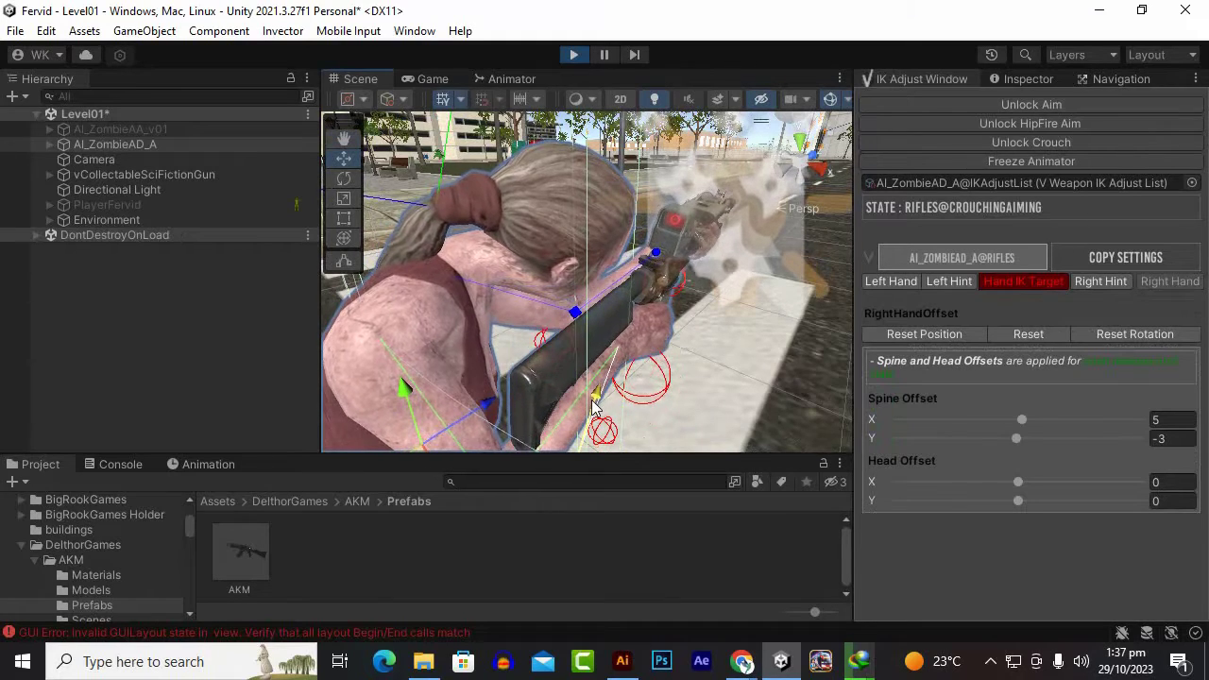
pyautogui.moveTo(599, 391)
pyautogui.keyDown('alt'); pyautogui.mouseDown()
pyautogui.moveTo(559, 362)
pyautogui.moveTo(626, 286)
pyautogui.moveTo(660, 318)
pyautogui.mouseUp(); pyautogui.keyUp('alt')
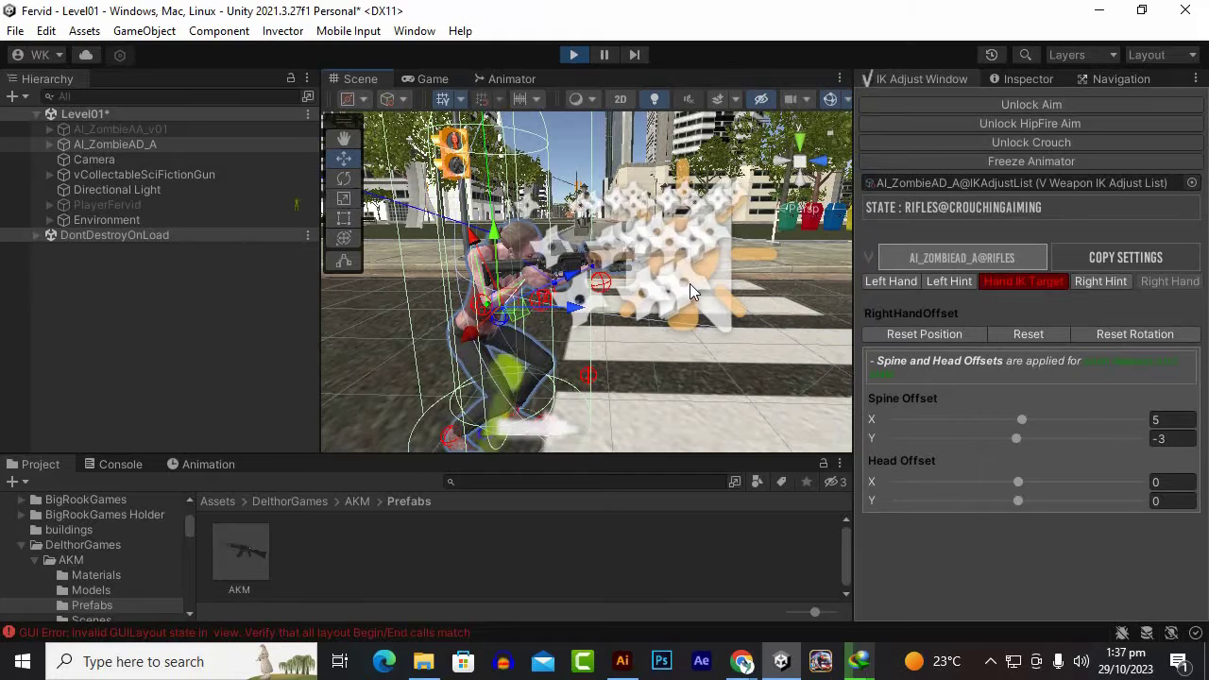
pyautogui.hotkey('ctrl', 's')
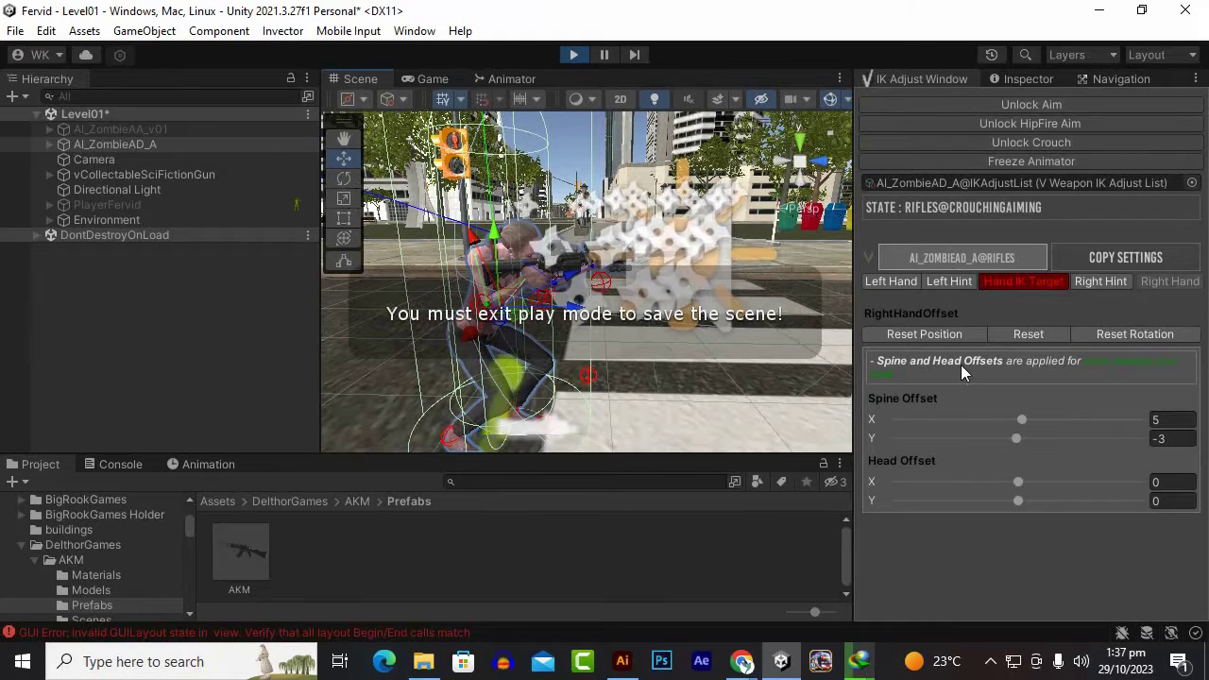
# - Stop play mode, enable the PlayerFervid character, and start a Play Maximized test run
pyautogui.click(572, 55)
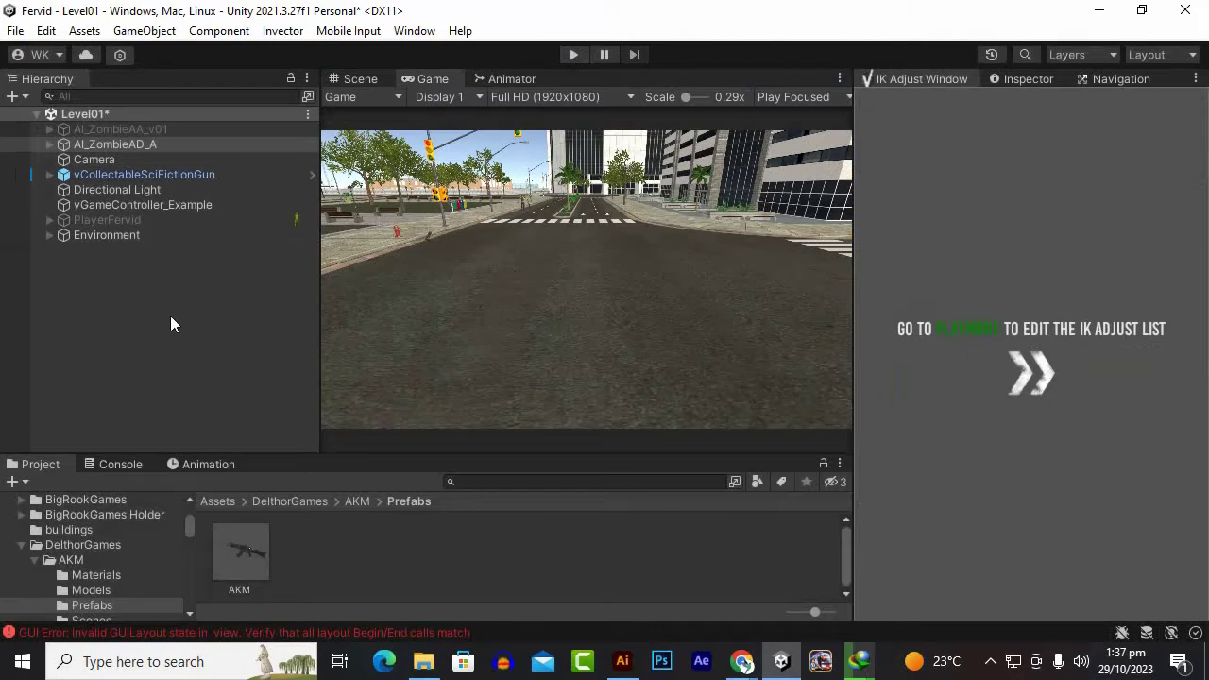
pyautogui.click(104, 221)
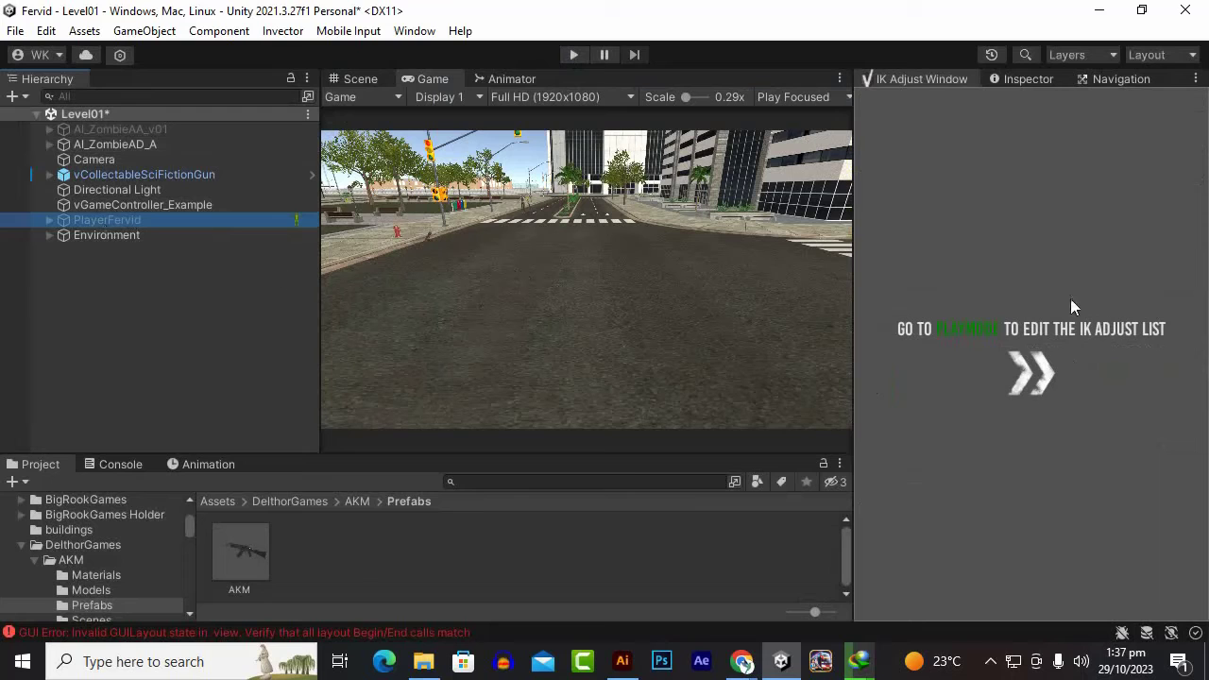
pyautogui.click(1018, 79)
pyautogui.click(904, 105)
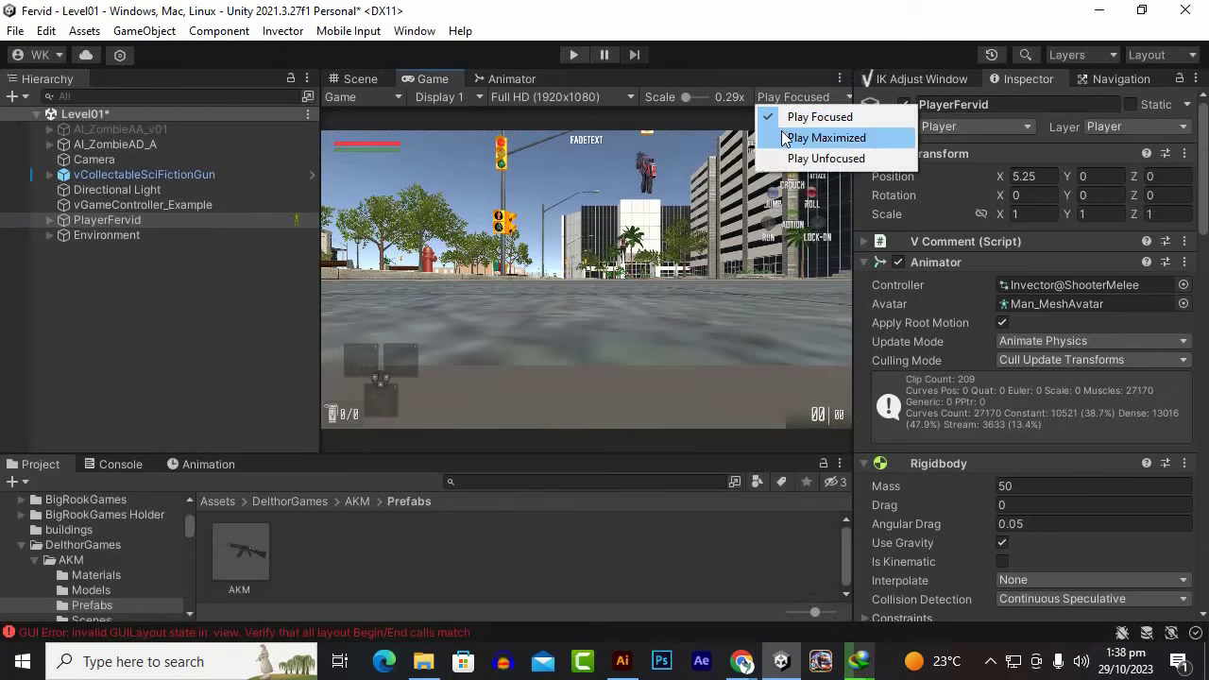
pyautogui.click(793, 138)
pyautogui.click(571, 52)
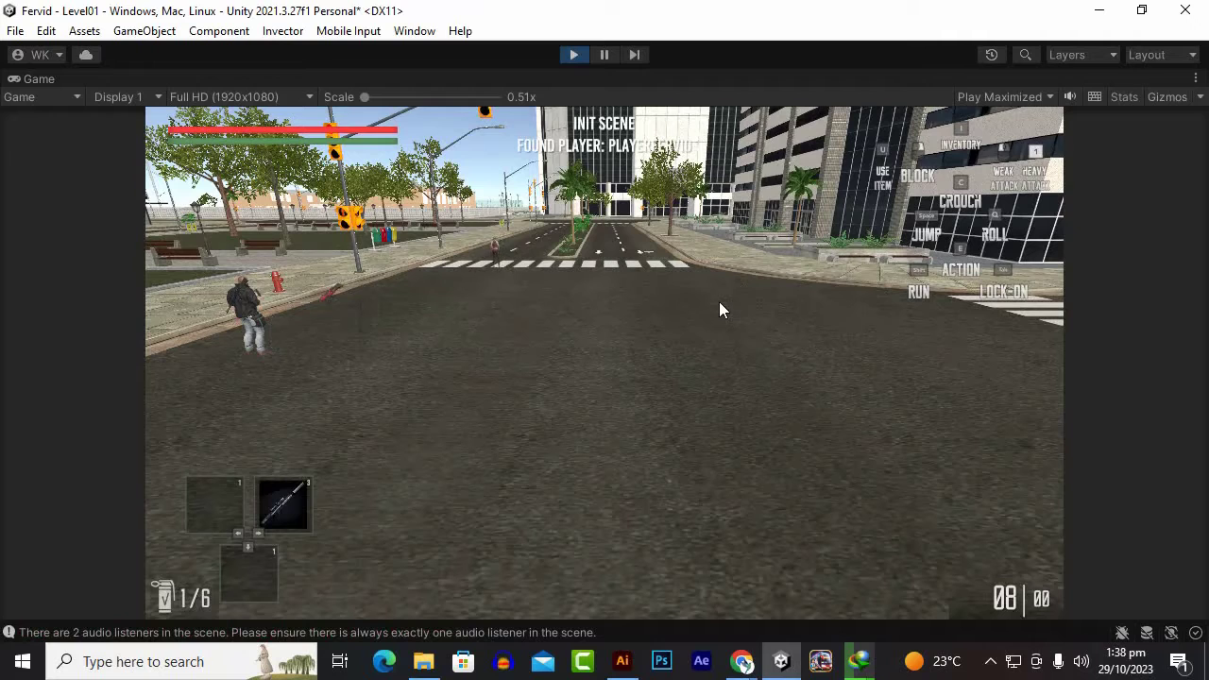
# - Walk the player onto the road, draw and holster the rifle, then stop play mode
pyautogui.press('w')
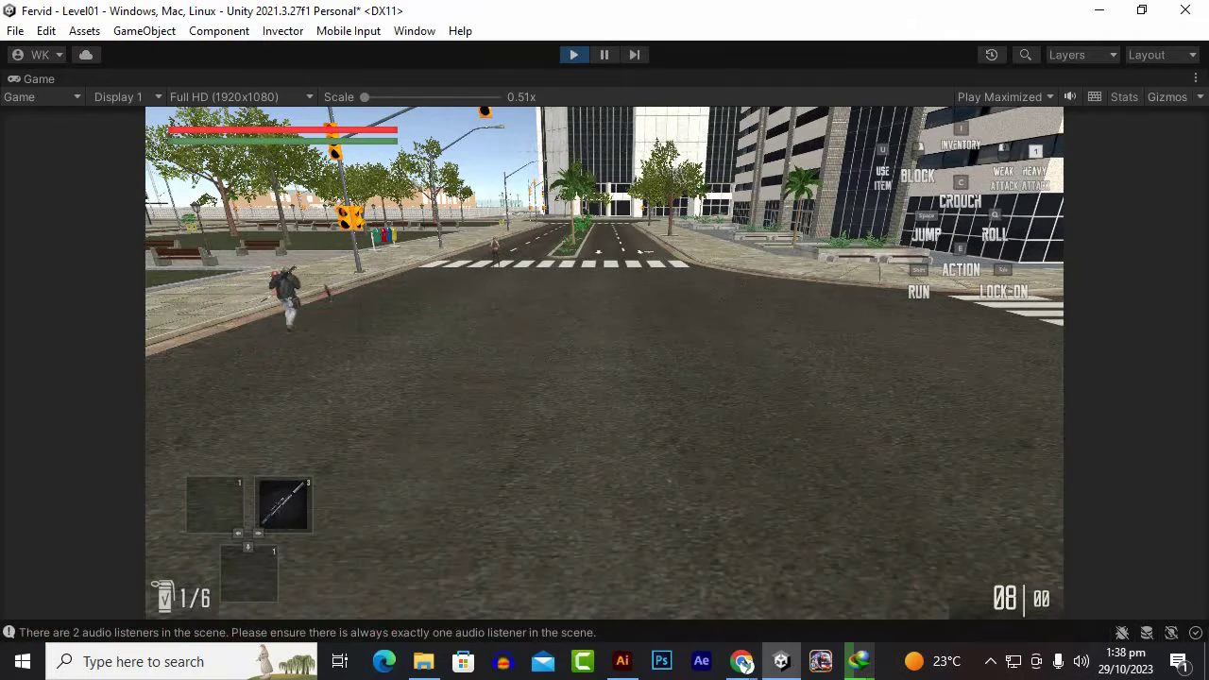
pyautogui.press('d')
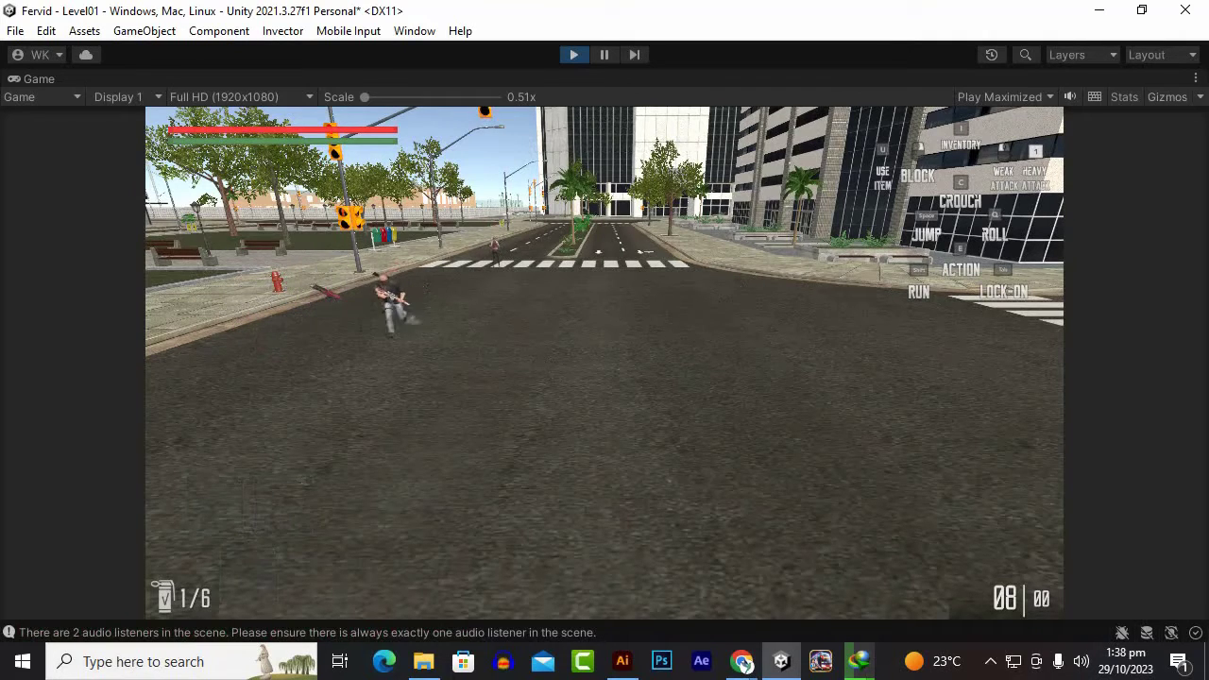
pyautogui.press('Escape')
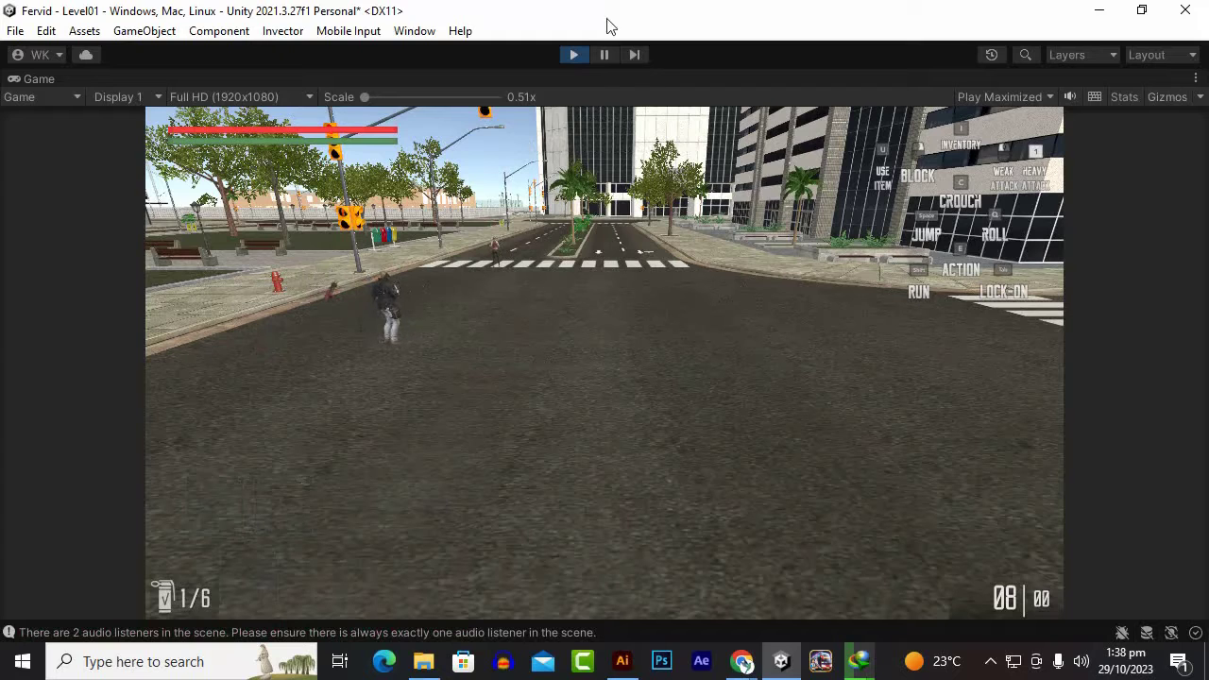
pyautogui.click(578, 52)
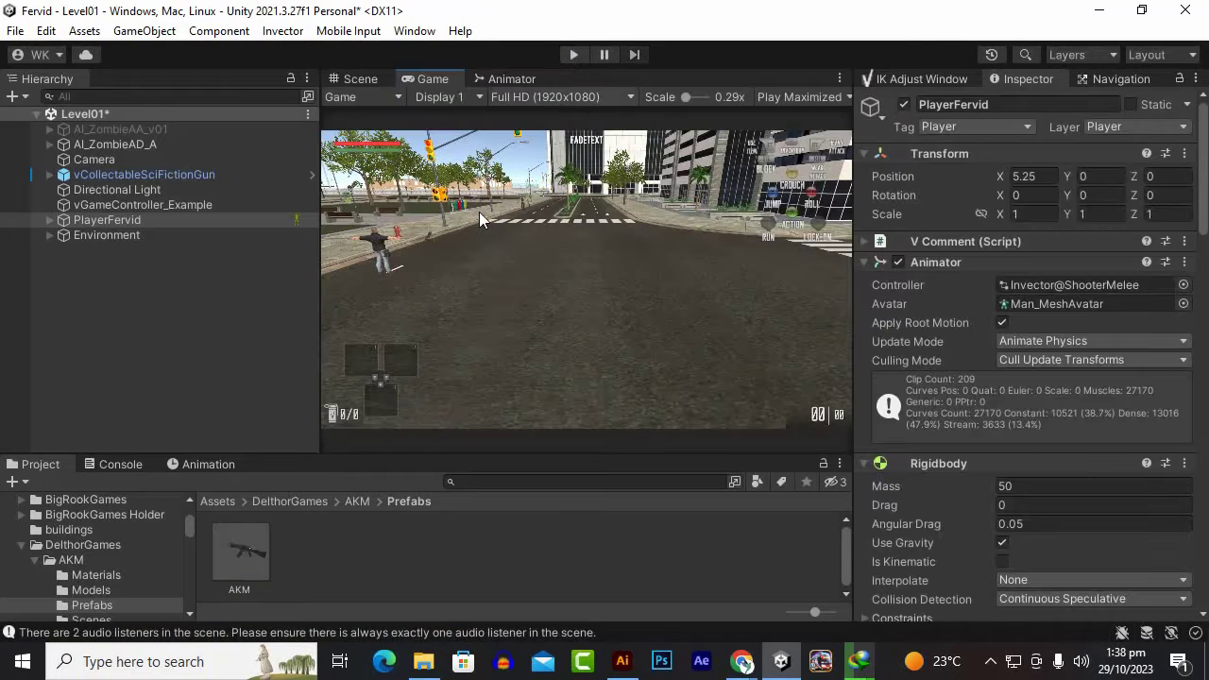
# - Delete the separate Camera object from Level01 and start play mode again
pyautogui.click(114, 160)
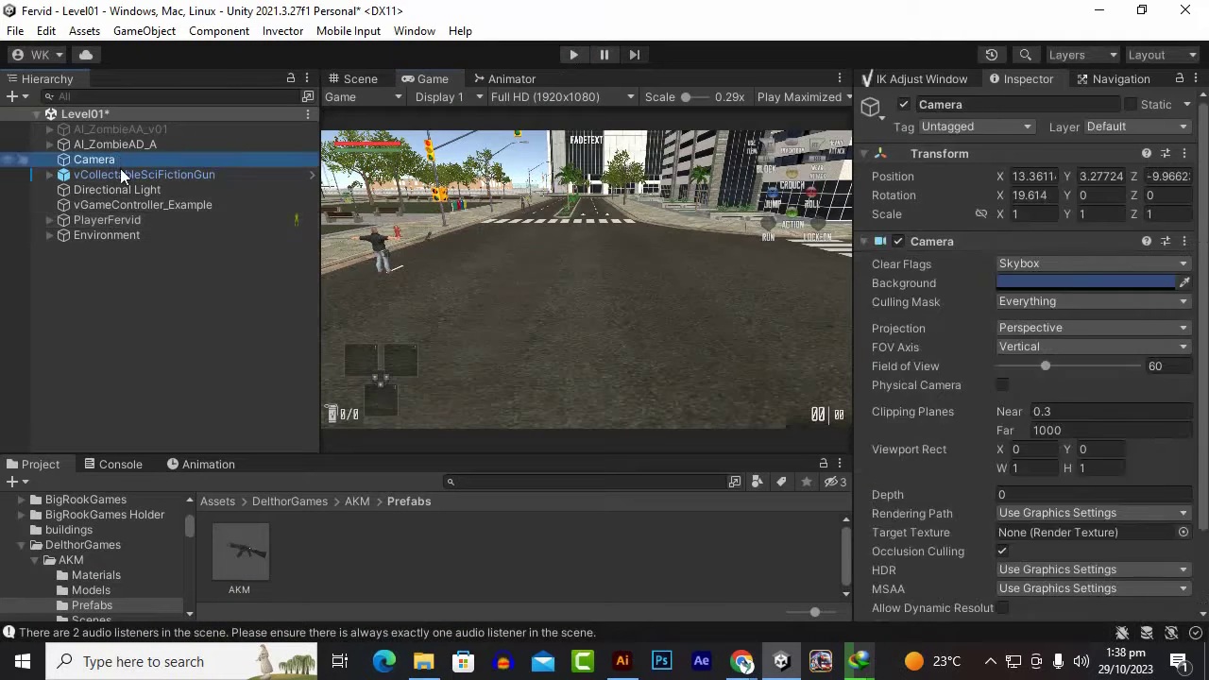
pyautogui.scroll(-3, 1129, 347)
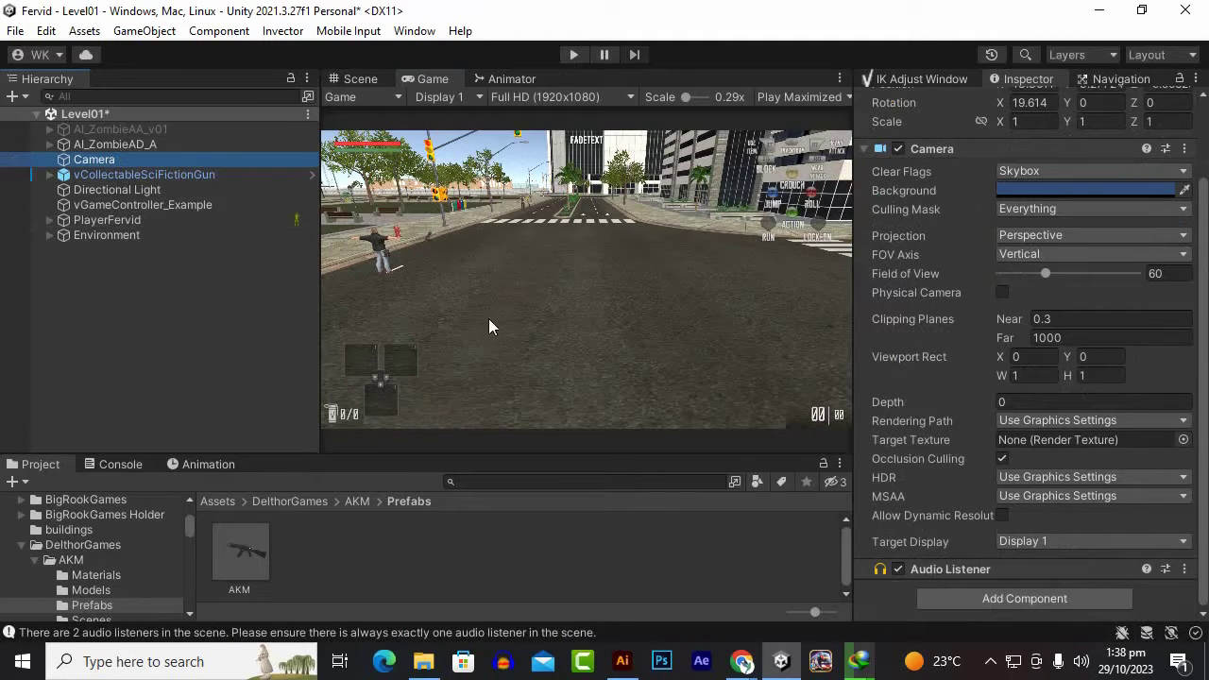
pyautogui.scroll(1, 477, 324)
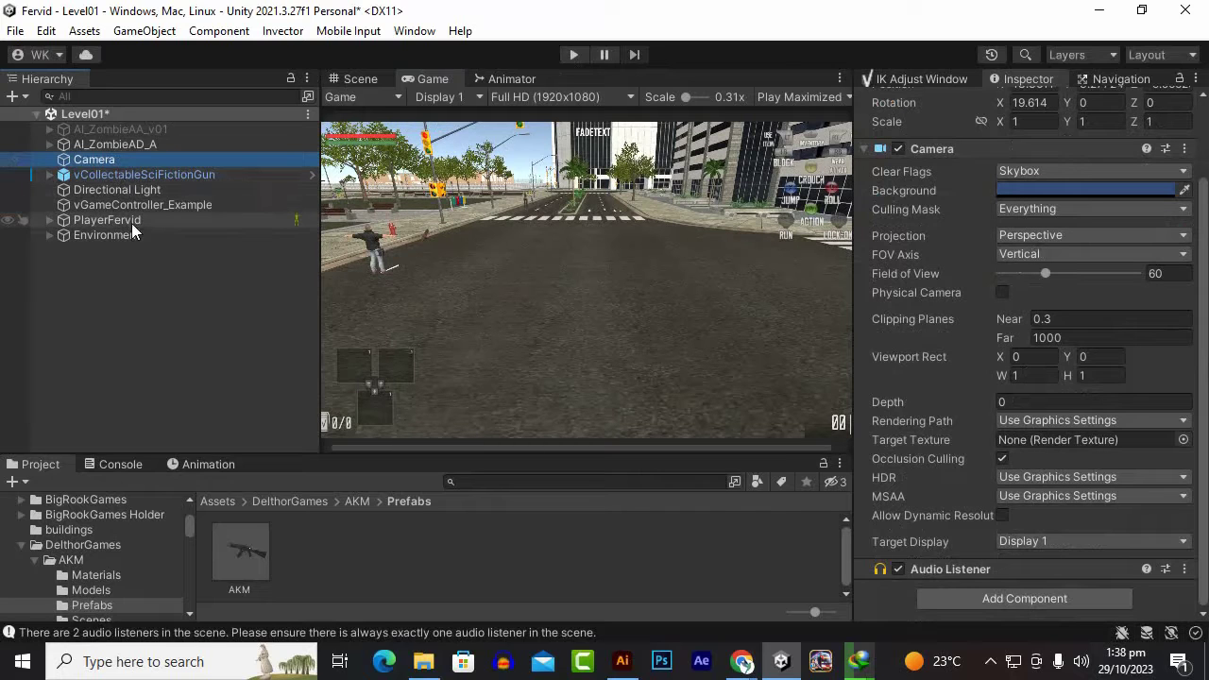
pyautogui.press('Delete')
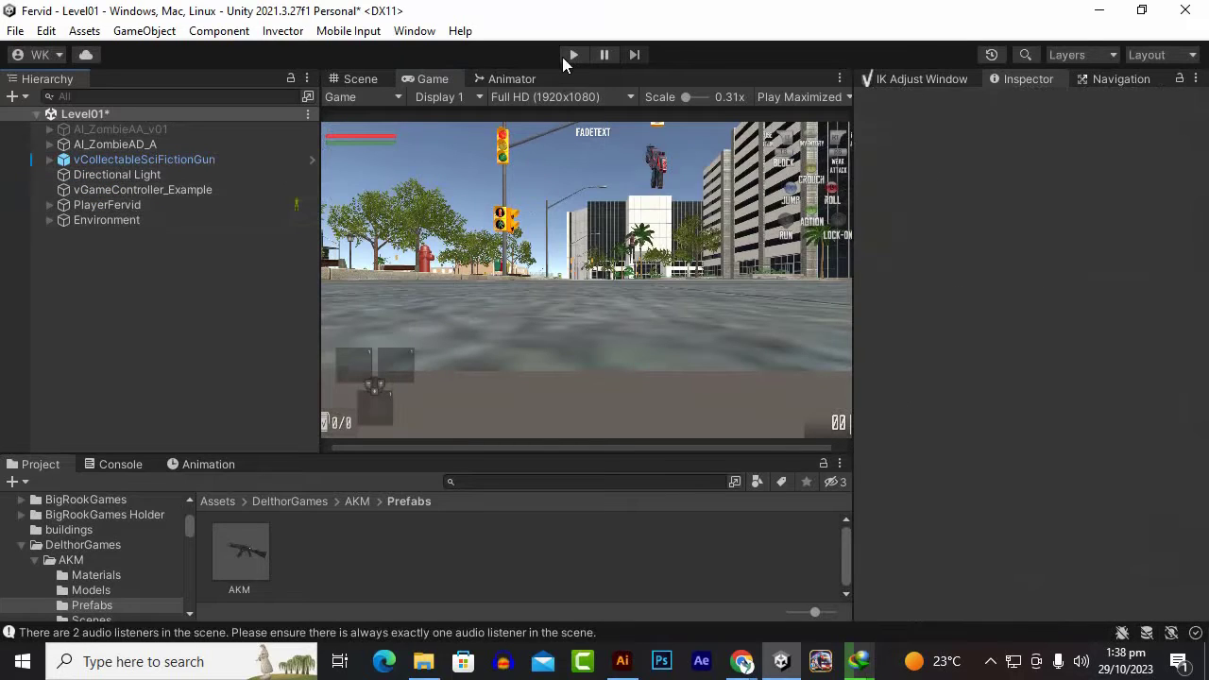
pyautogui.click(570, 55)
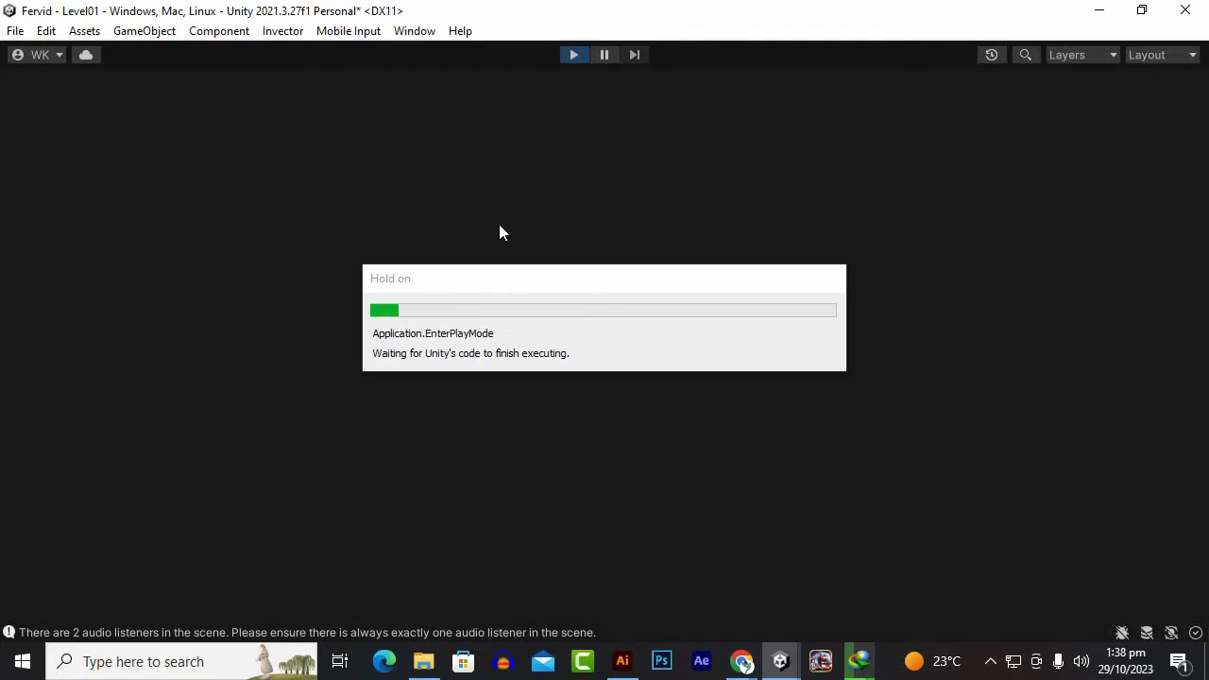
# - Run the player down the road with W and Shift, and equip the rifle with key 1
pyautogui.press('w')
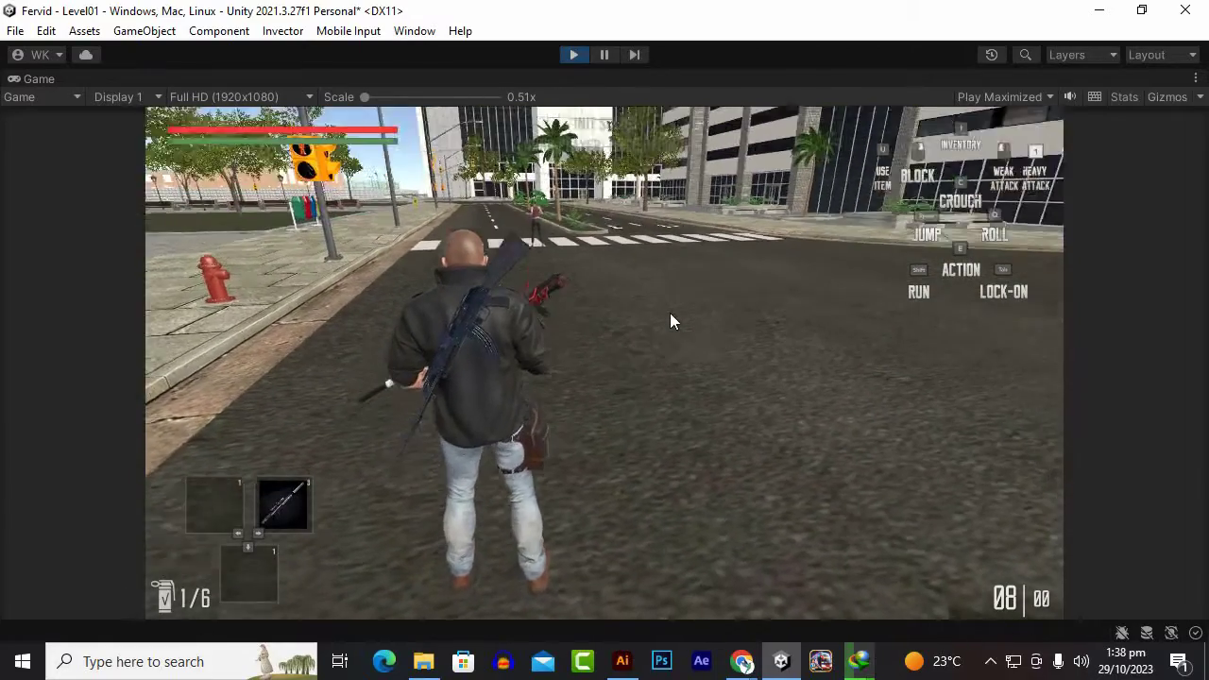
pyautogui.press('shift')
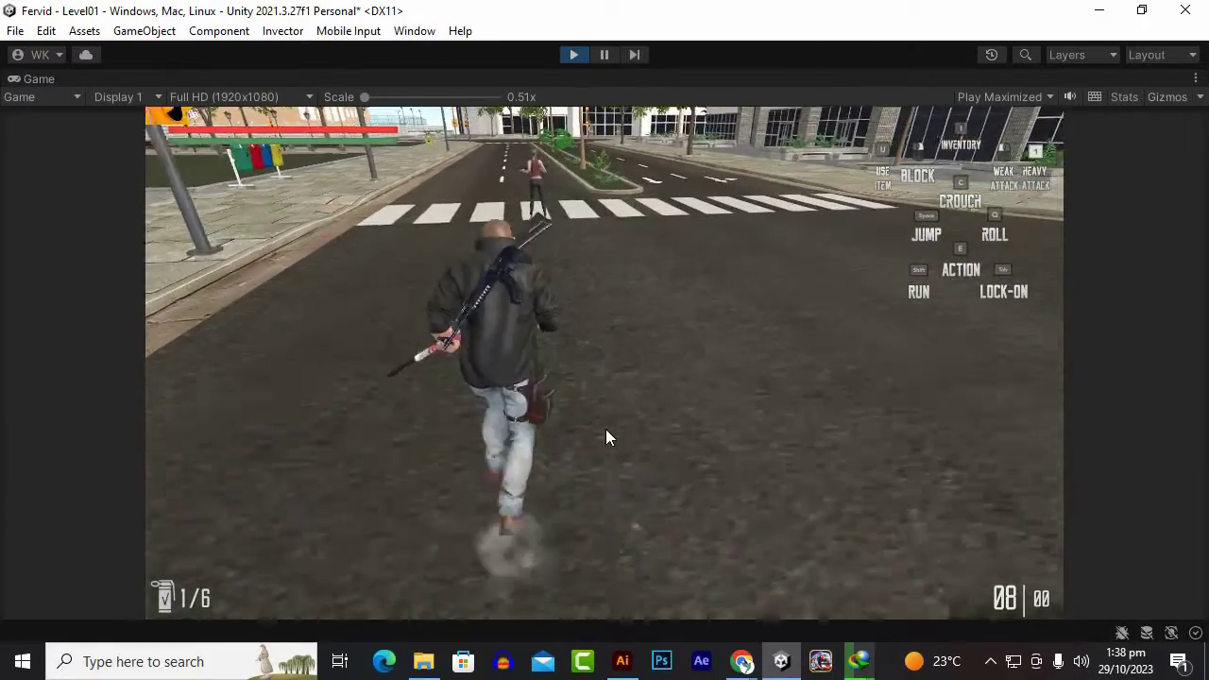
pyautogui.press('1')
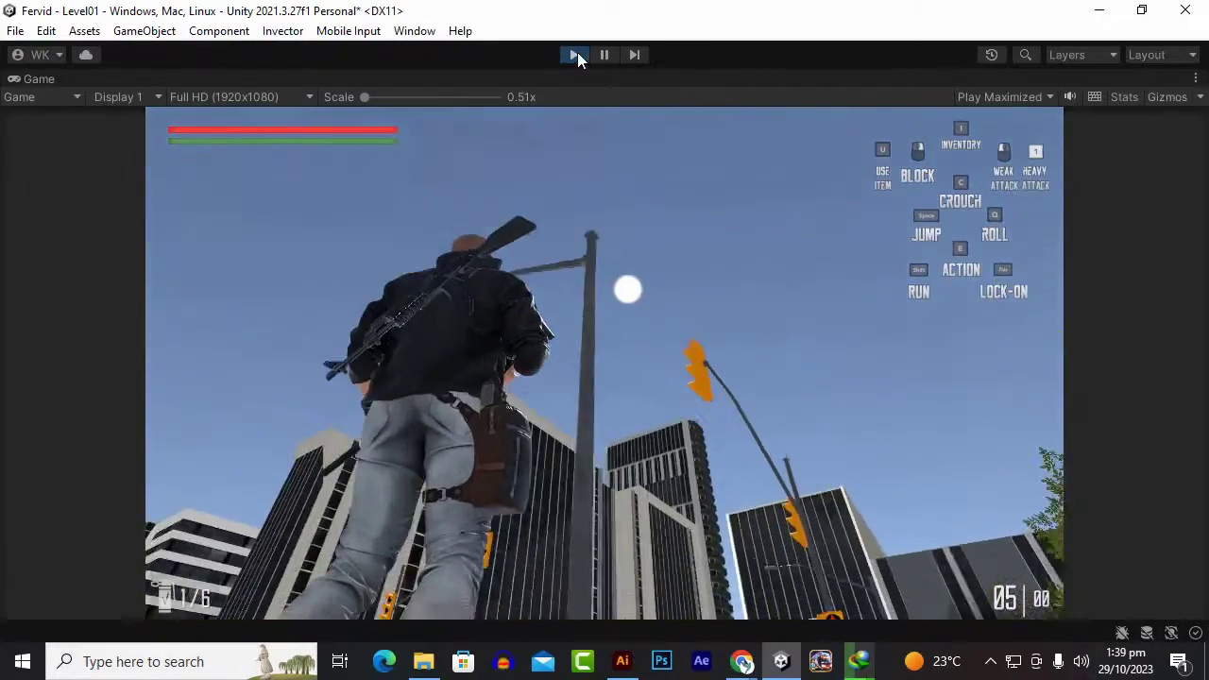
# - Stop play mode and select AI_ZombieAD_A, scrolling to its V Control AI Shooter component
pyautogui.click(575, 55)
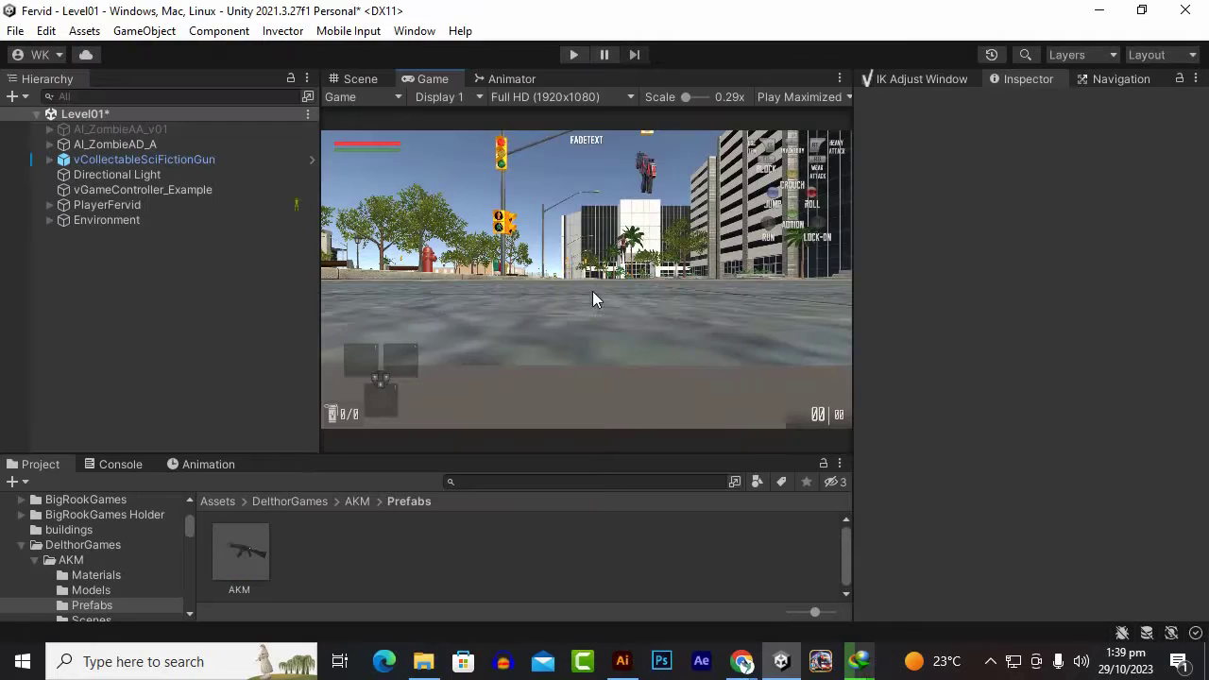
pyautogui.click(115, 145)
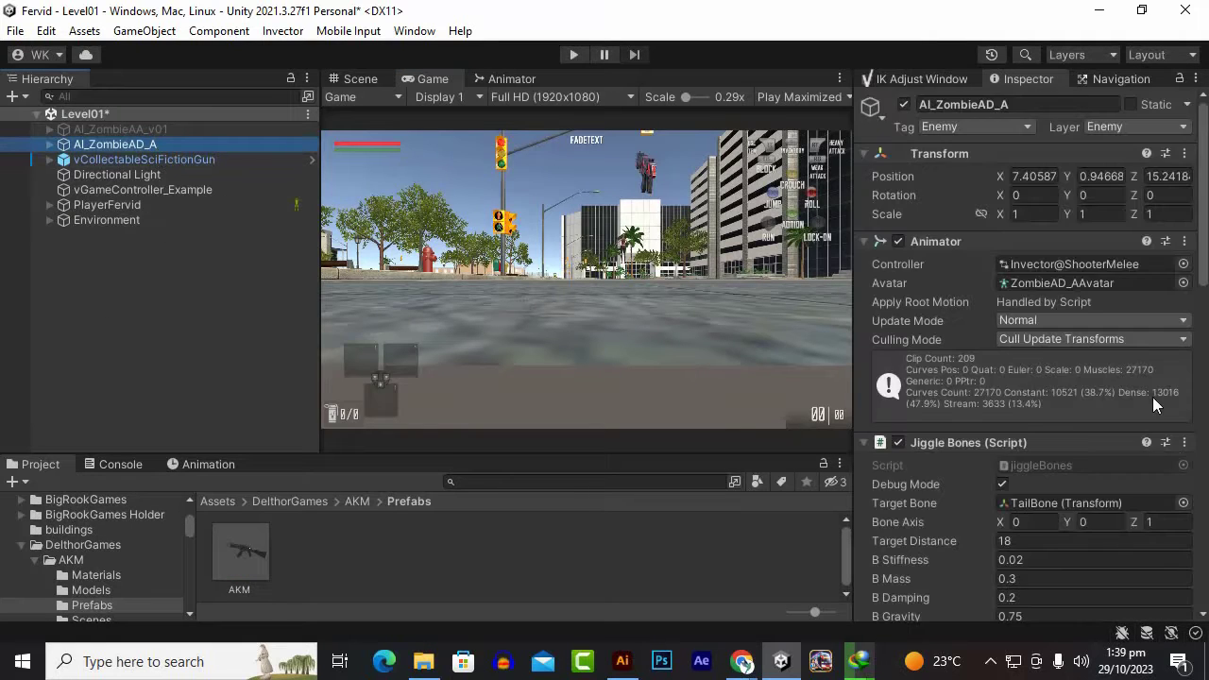
pyautogui.scroll(-4, 1095, 377)
pyautogui.scroll(-4, 1087, 375)
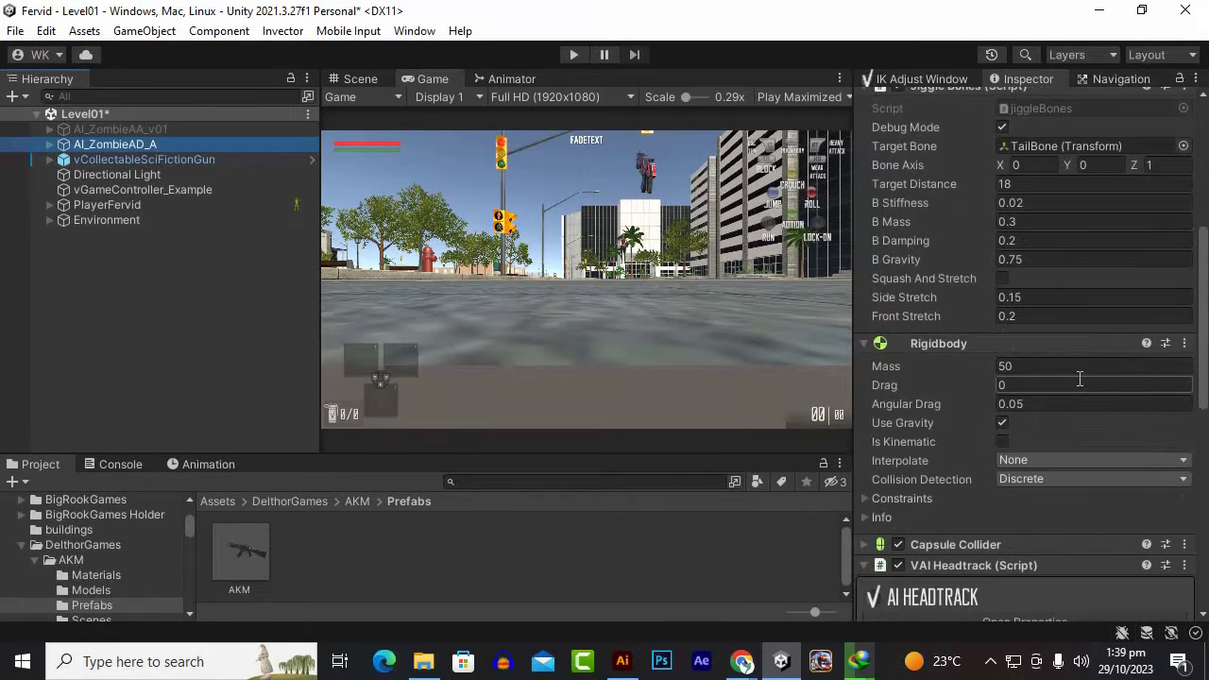
pyautogui.scroll(-5, 1078, 378)
pyautogui.scroll(-5, 1078, 378)
pyautogui.scroll(3, 1078, 380)
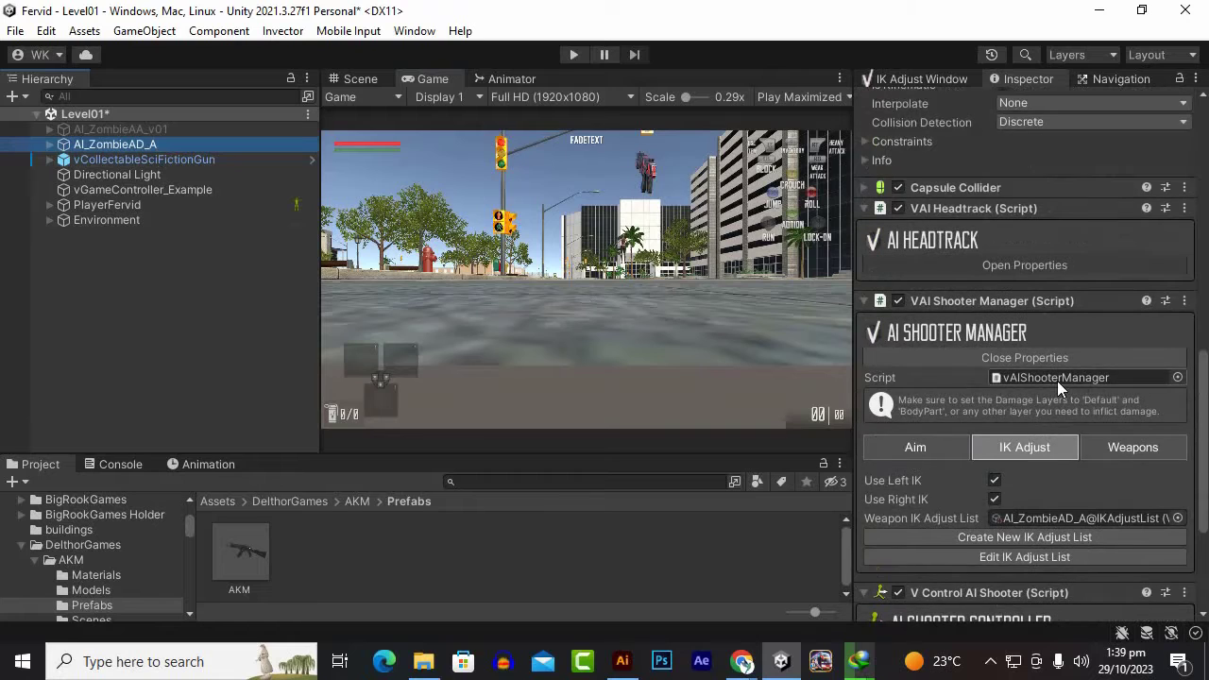
pyautogui.scroll(-4, 1058, 381)
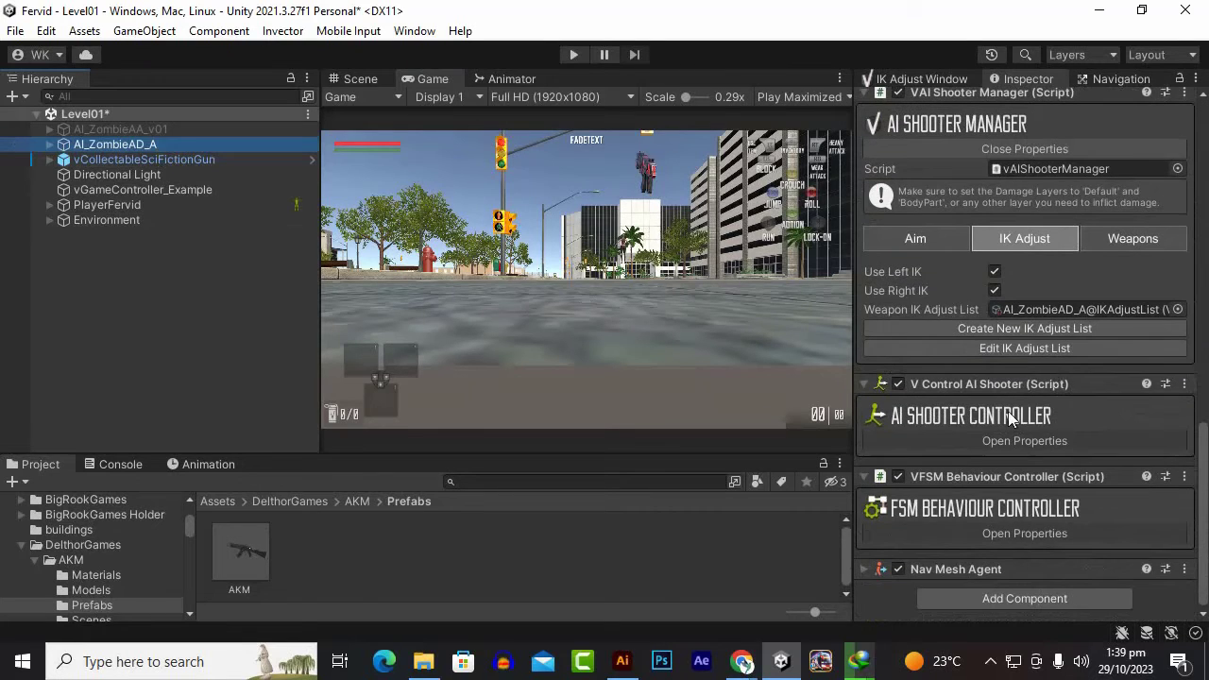
# - Expand the AI Shooter Controller properties and show its Detection settings
pyautogui.click(1045, 440)
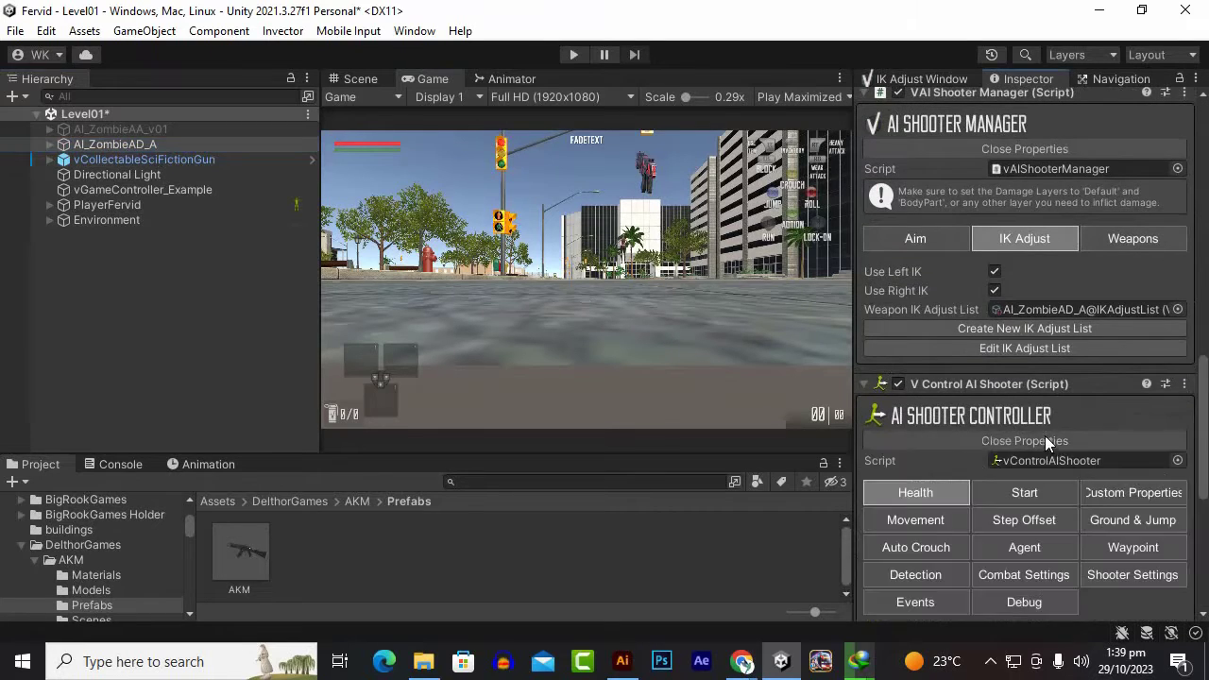
pyautogui.scroll(-4, 1012, 360)
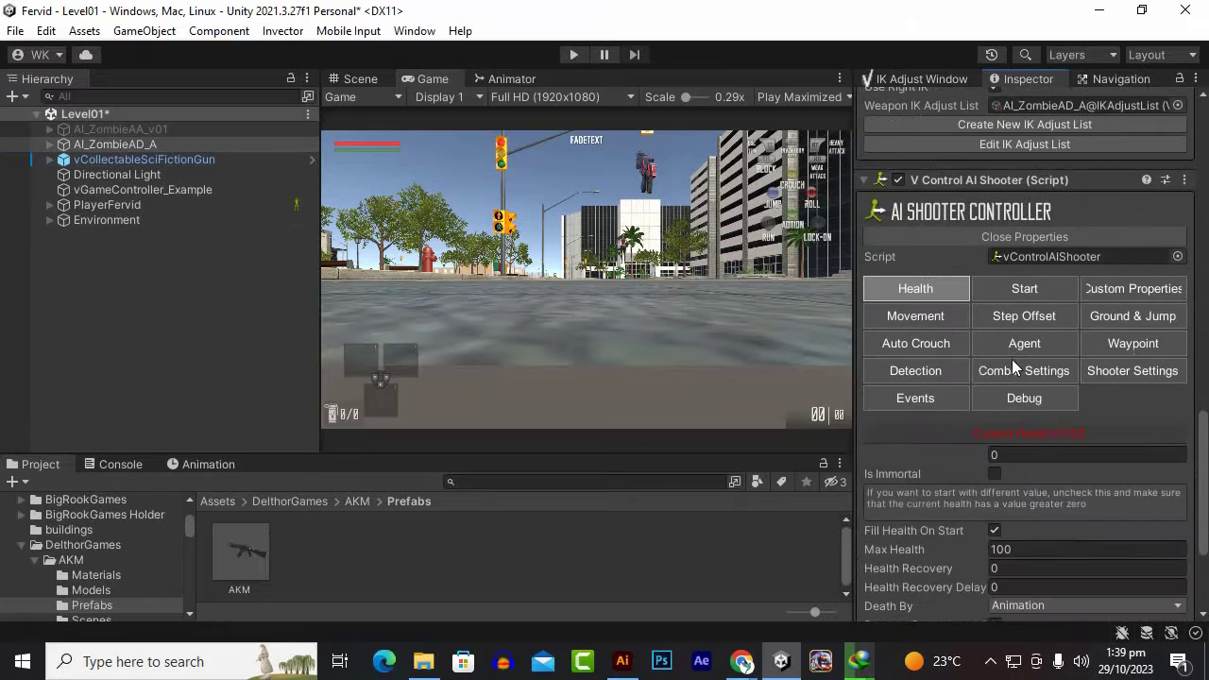
pyautogui.click(940, 372)
pyautogui.scroll(-4, 954, 368)
pyautogui.scroll(-1, 955, 368)
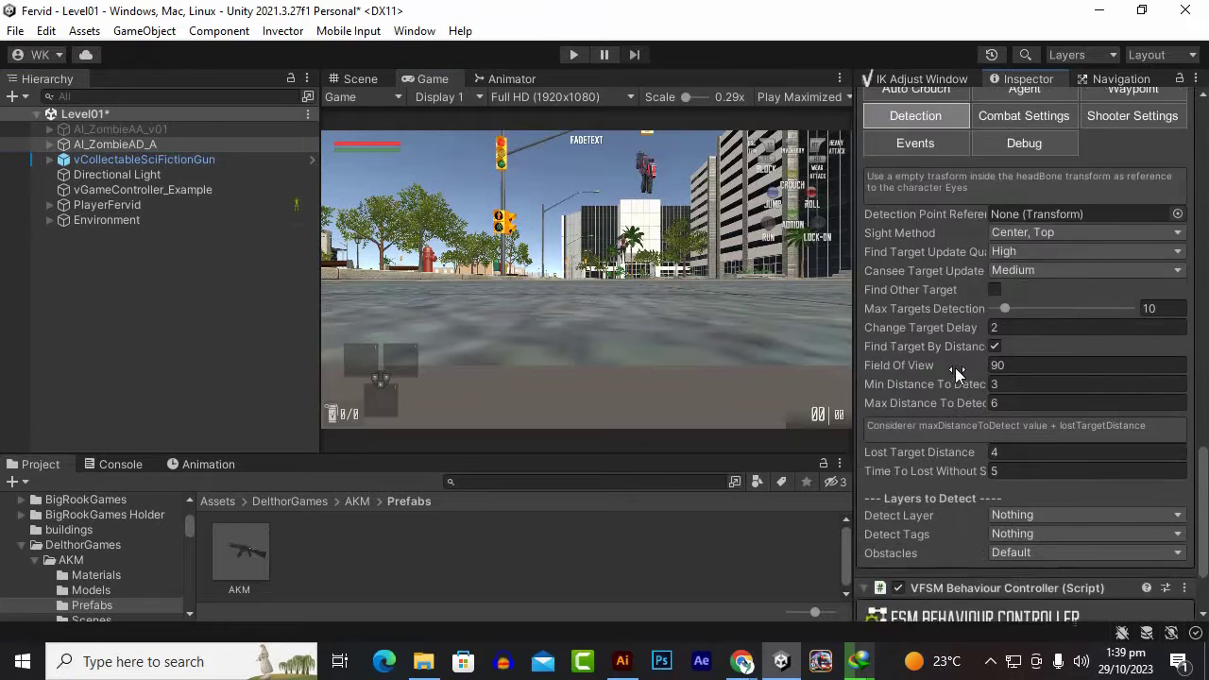
pyautogui.scroll(-2, 963, 366)
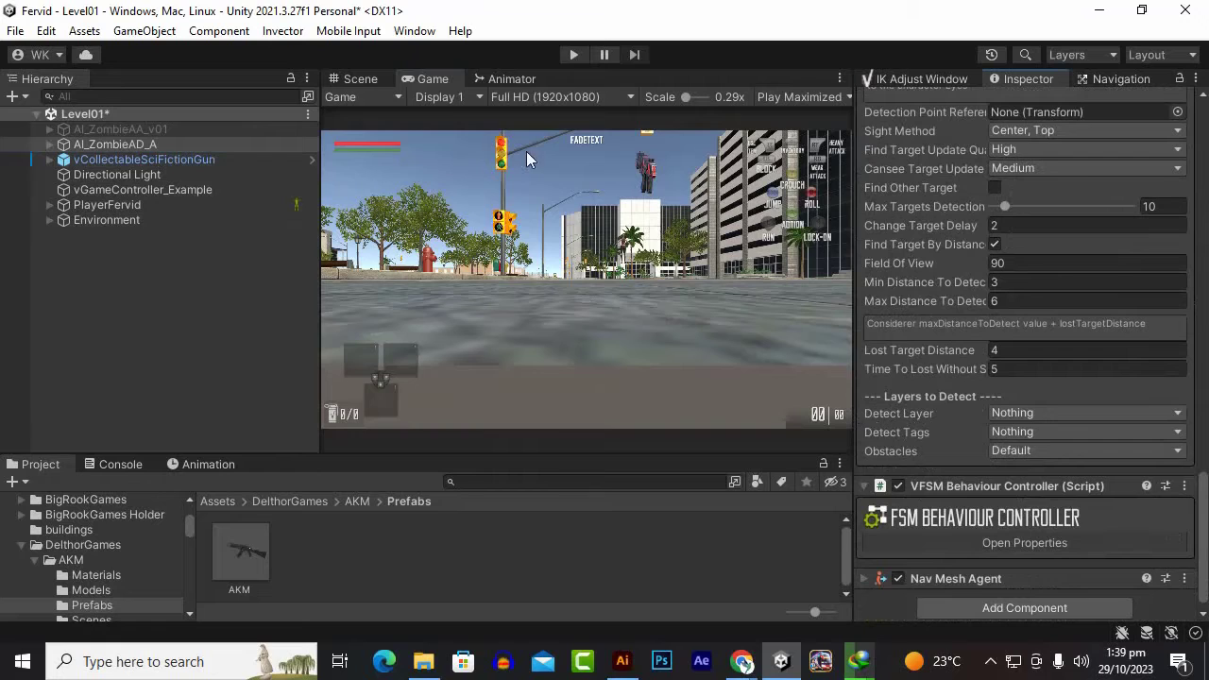
# - Set Detect Layer and Detect Tags to Player, save with Ctrl+S, and press Play
pyautogui.click(1017, 415)
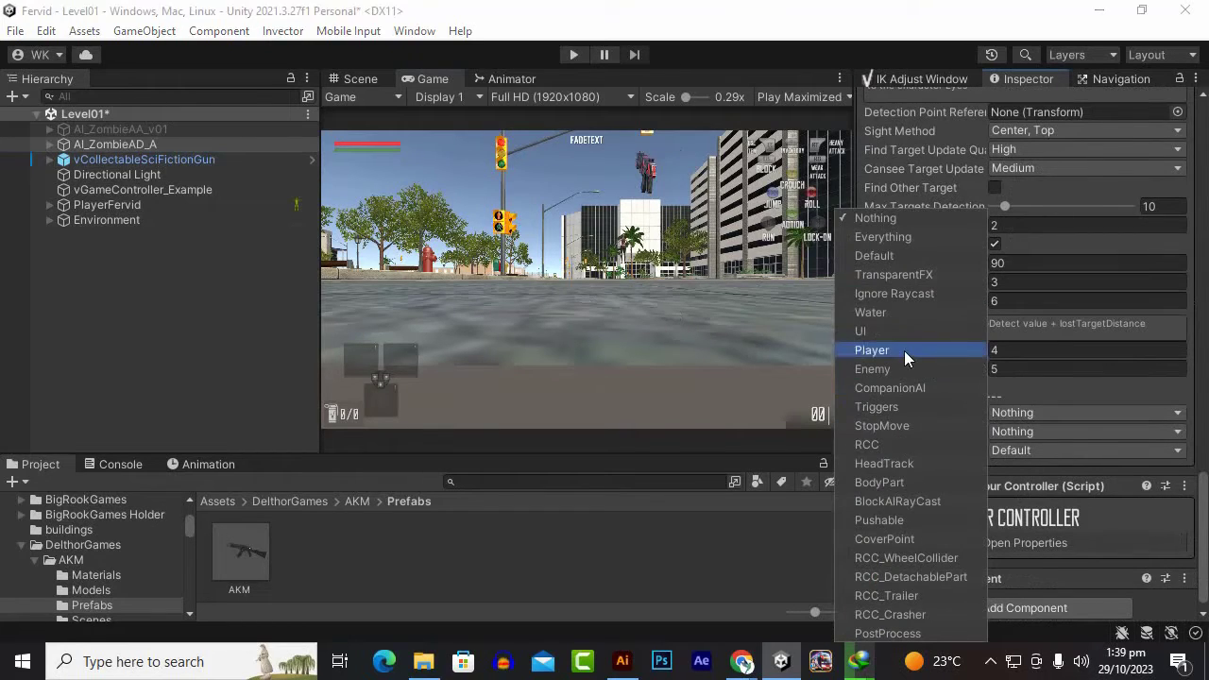
pyautogui.click(904, 350)
pyautogui.click(1026, 432)
pyautogui.click(1026, 433)
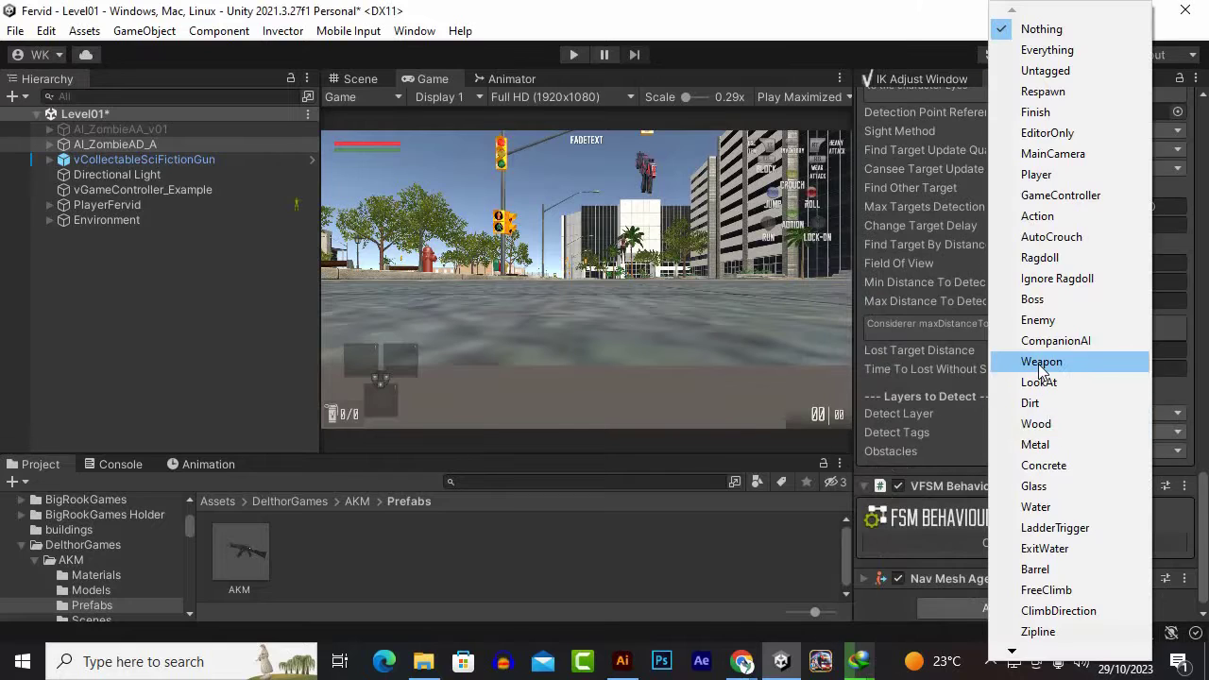
pyautogui.click(1036, 173)
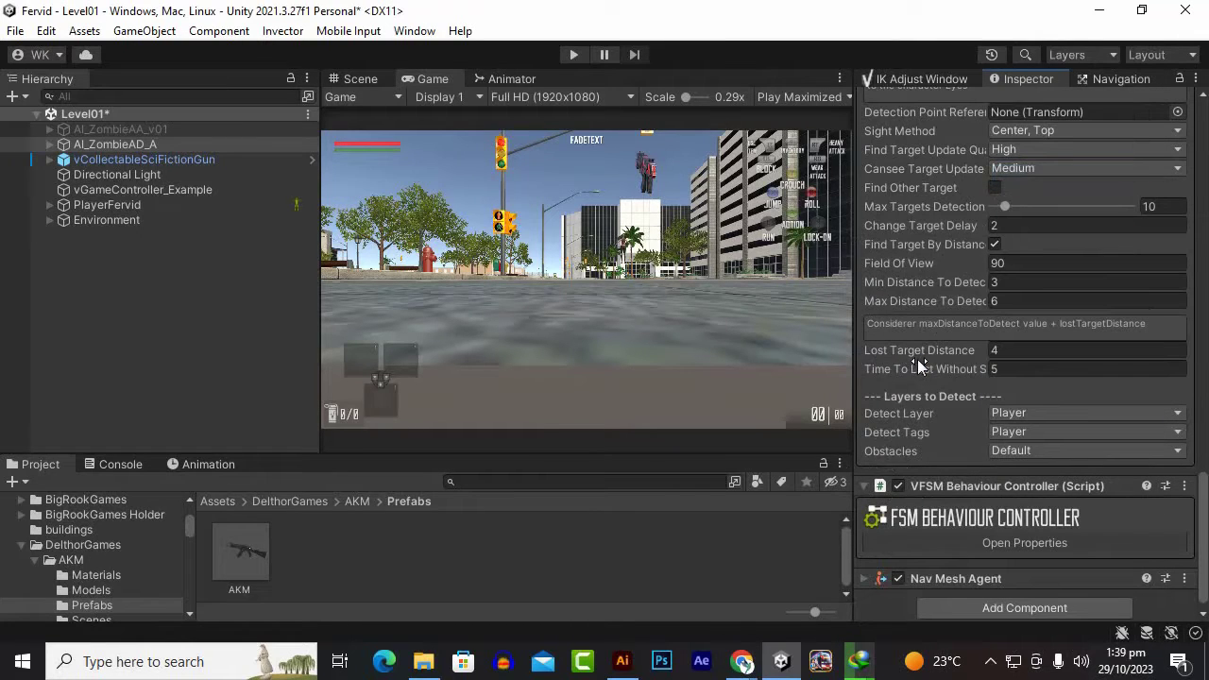
pyautogui.hotkey('ctrl', 's')
pyautogui.click(574, 55)
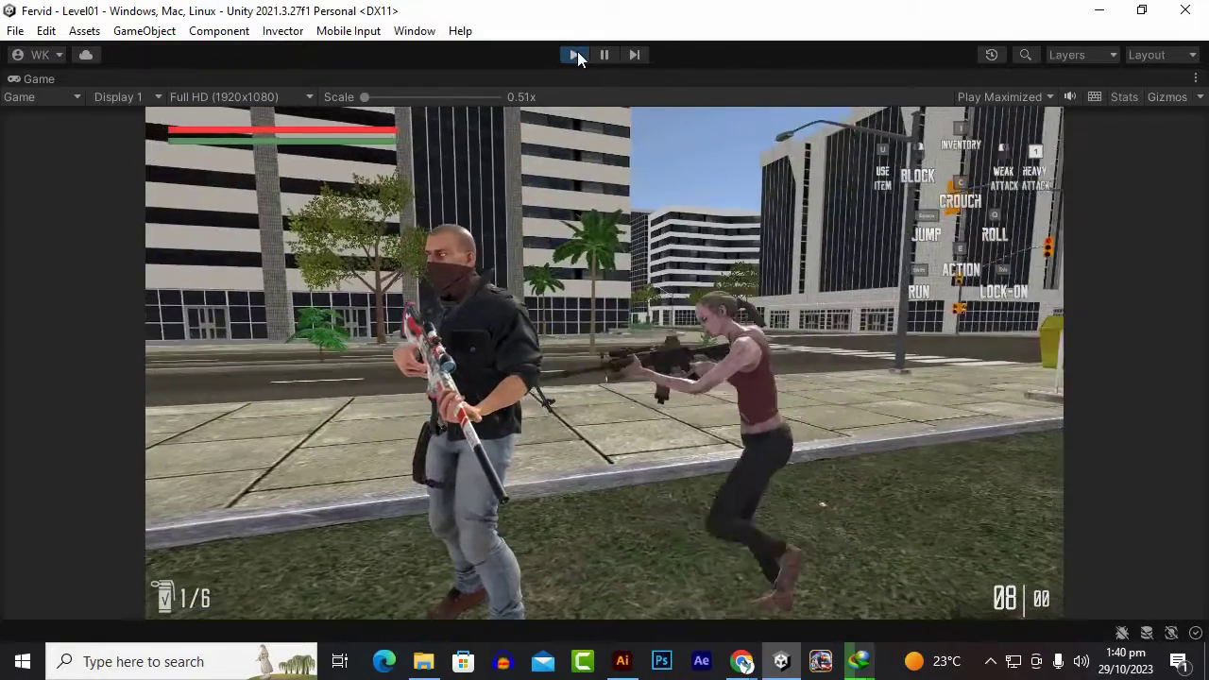
# - Stop play mode after watching the zombie aim its rifle at the player
pyautogui.click(575, 51)
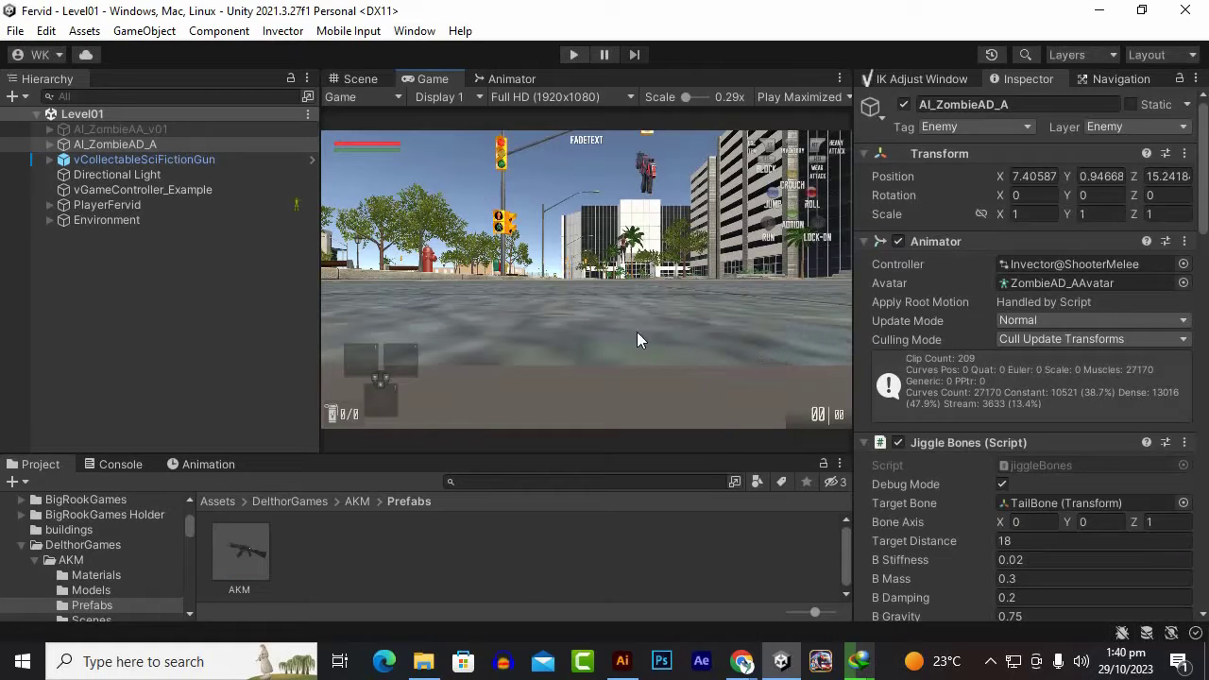
# - Select AI_ZombieAD_A and review its AI Shooter Controller combat settings
pyautogui.click(138, 296)
pyautogui.click(147, 149)
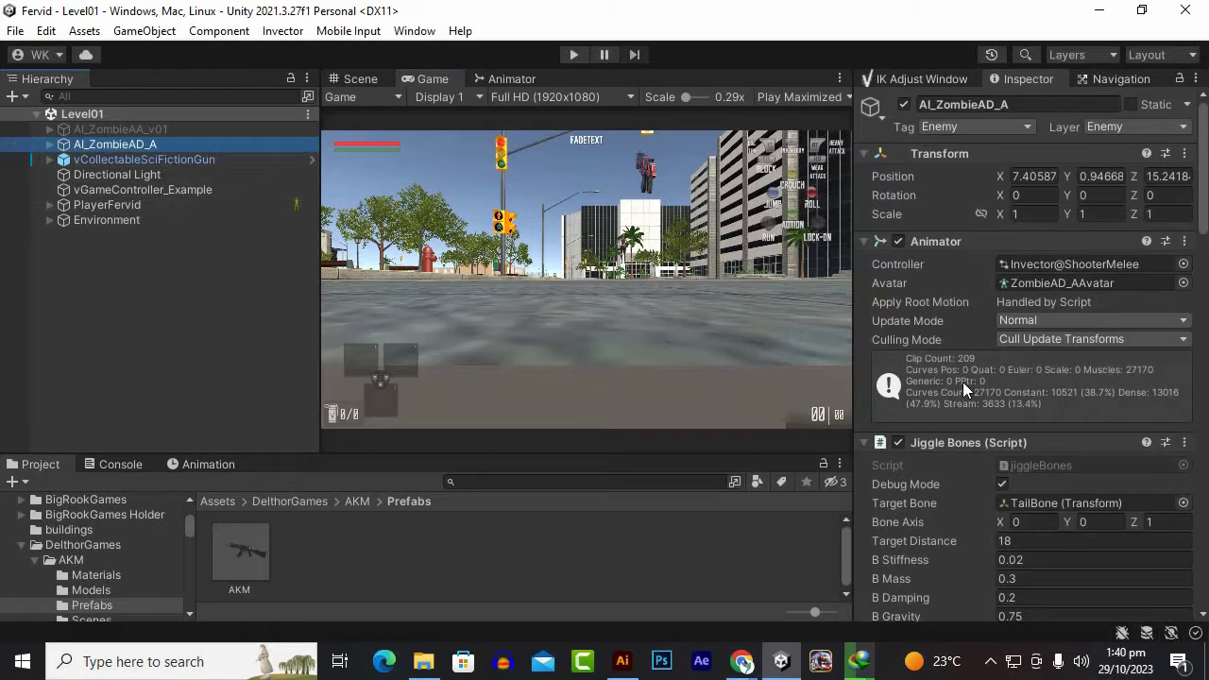
pyautogui.scroll(-3, 979, 434)
pyautogui.scroll(-5, 980, 434)
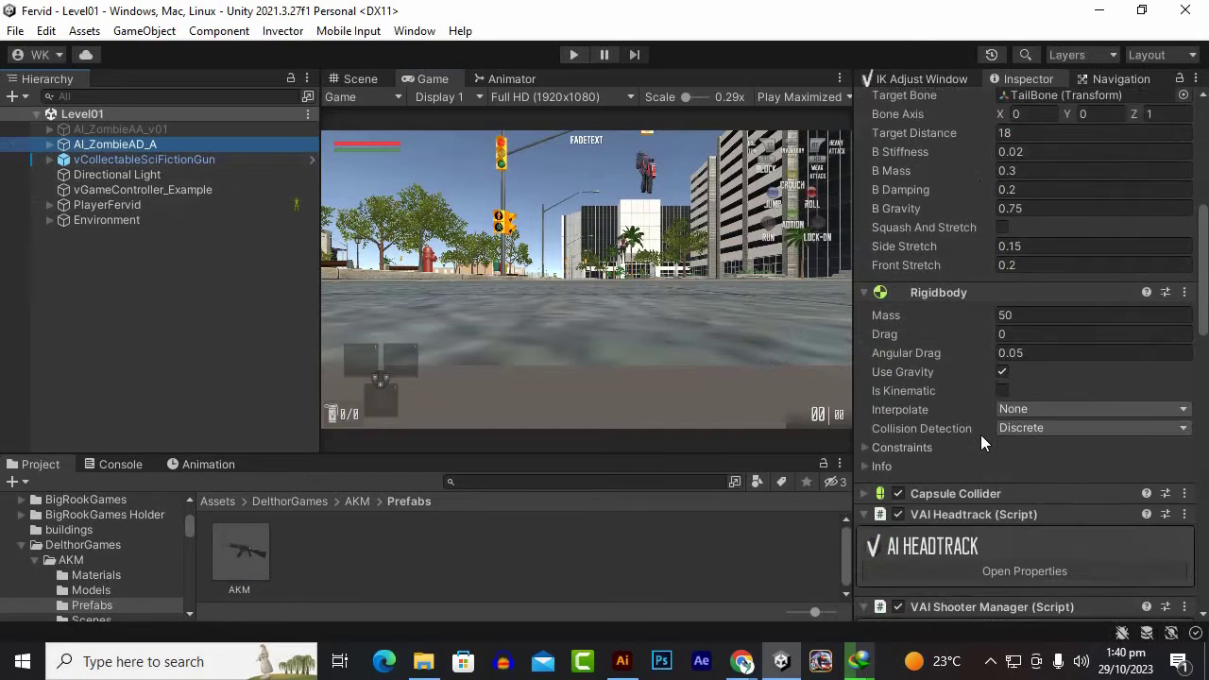
pyautogui.scroll(-3, 981, 435)
pyautogui.scroll(-2, 982, 435)
pyautogui.scroll(-5, 982, 434)
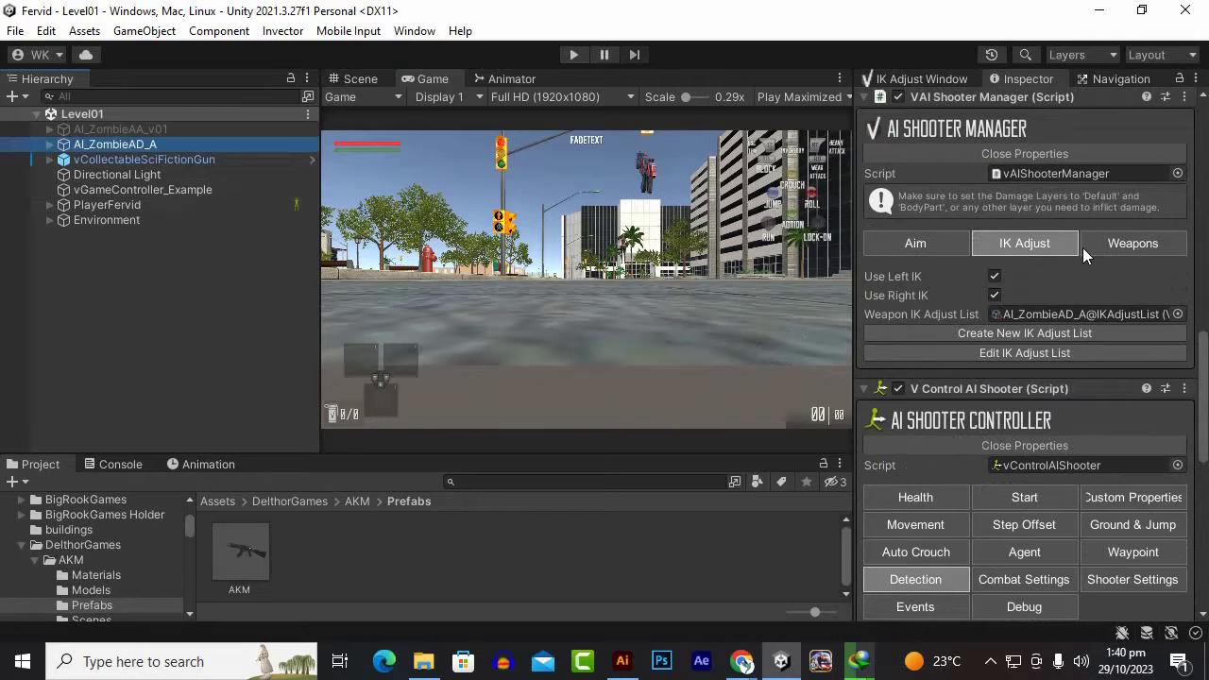
pyautogui.scroll(-4, 991, 338)
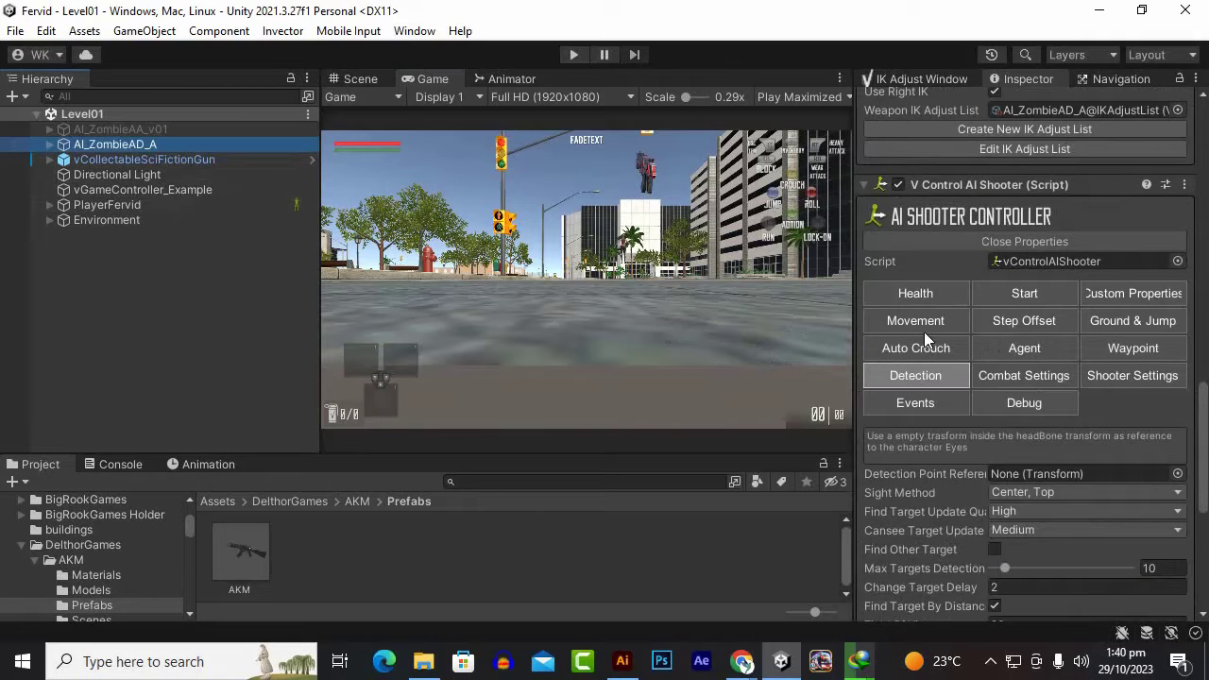
pyautogui.click(1017, 373)
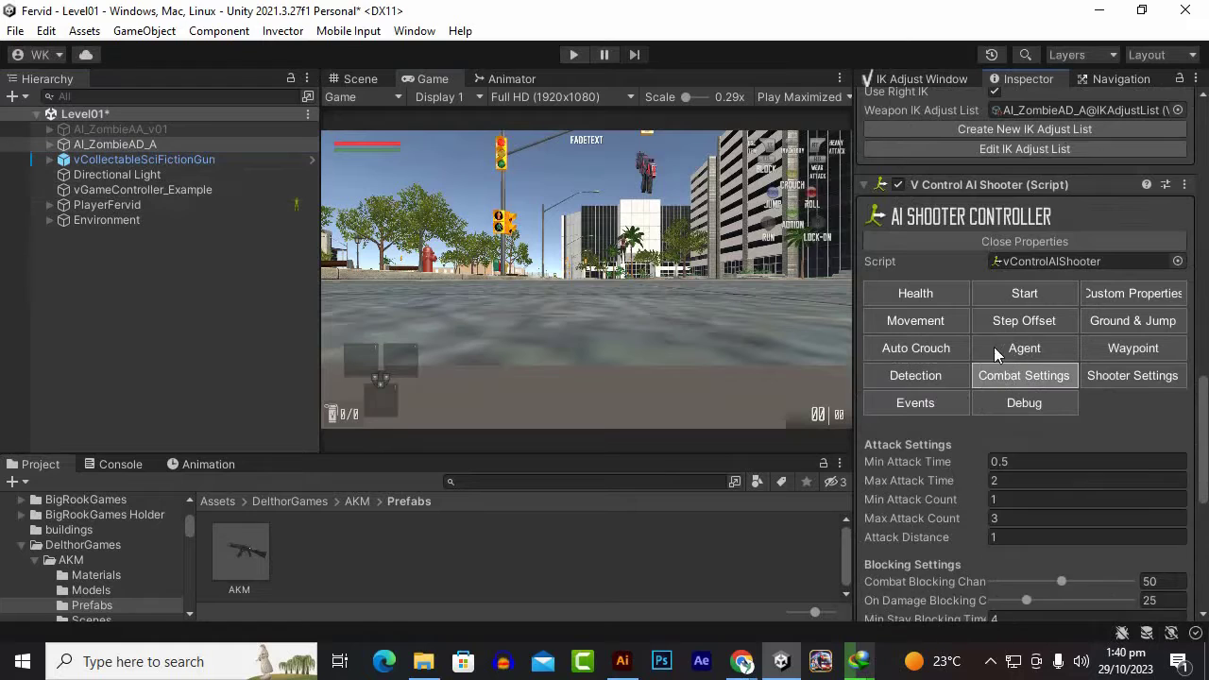
pyautogui.scroll(-3, 993, 343)
pyautogui.scroll(-2, 993, 343)
pyautogui.scroll(-3, 993, 343)
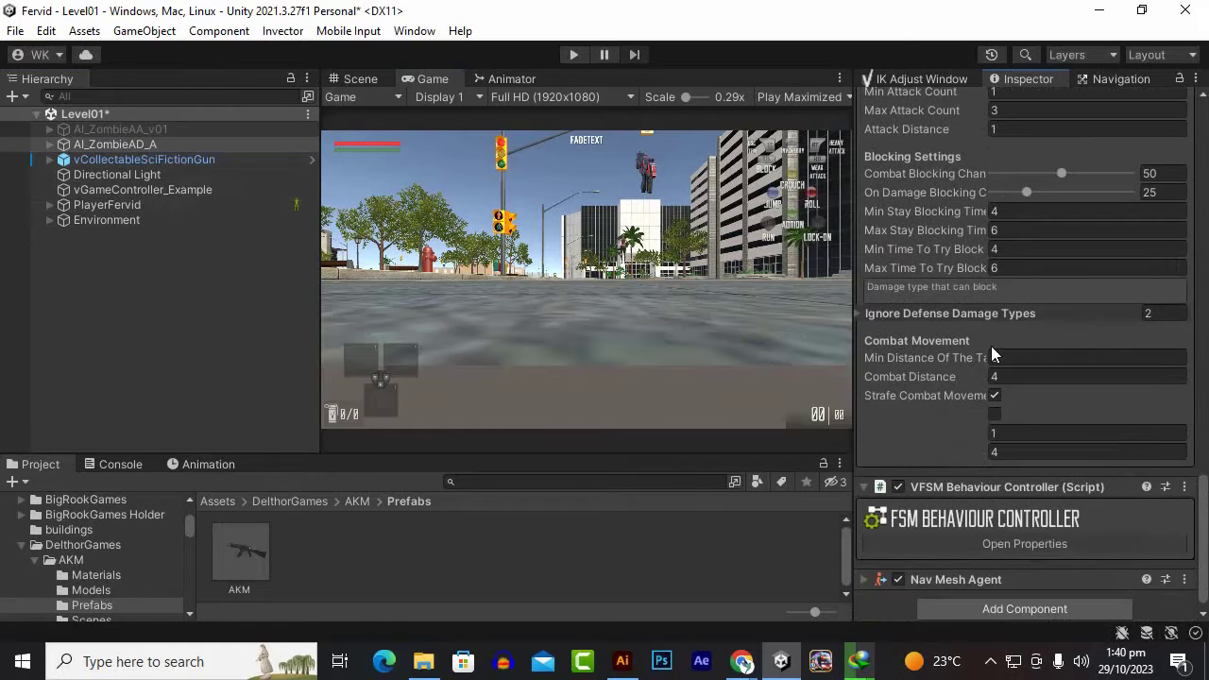
pyautogui.scroll(5, 991, 344)
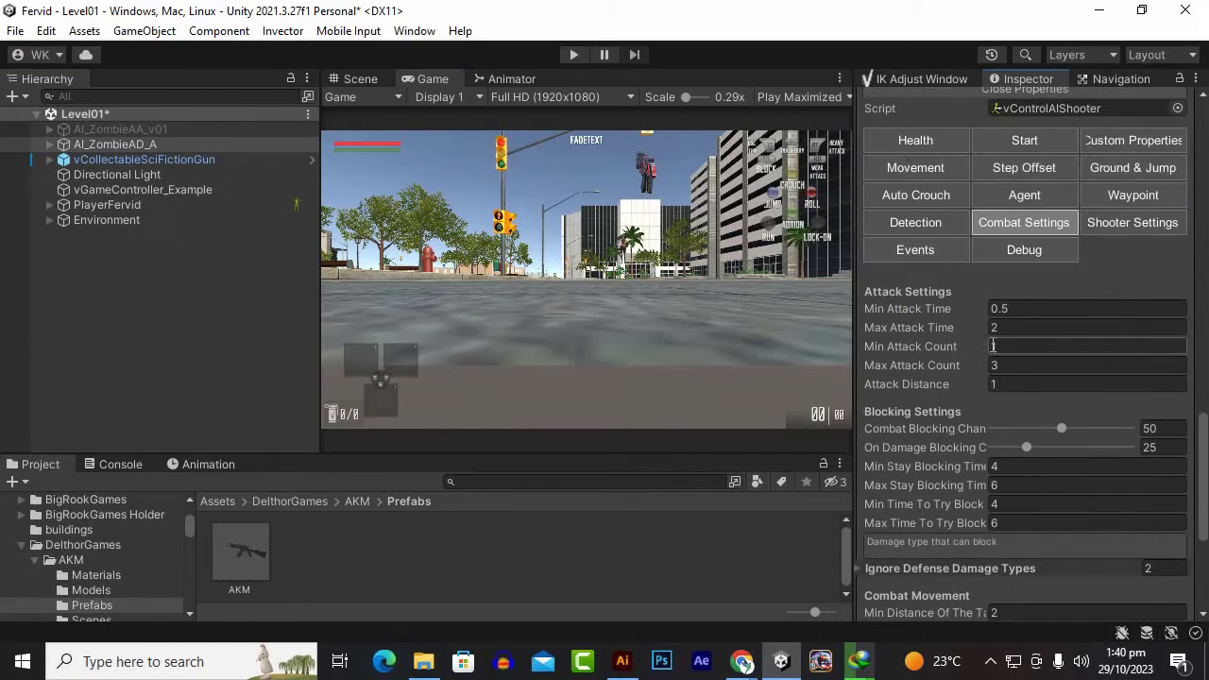
# - Show the zombie's shooter settings and expand the FSM Behaviour Controller properties
pyautogui.click(1124, 225)
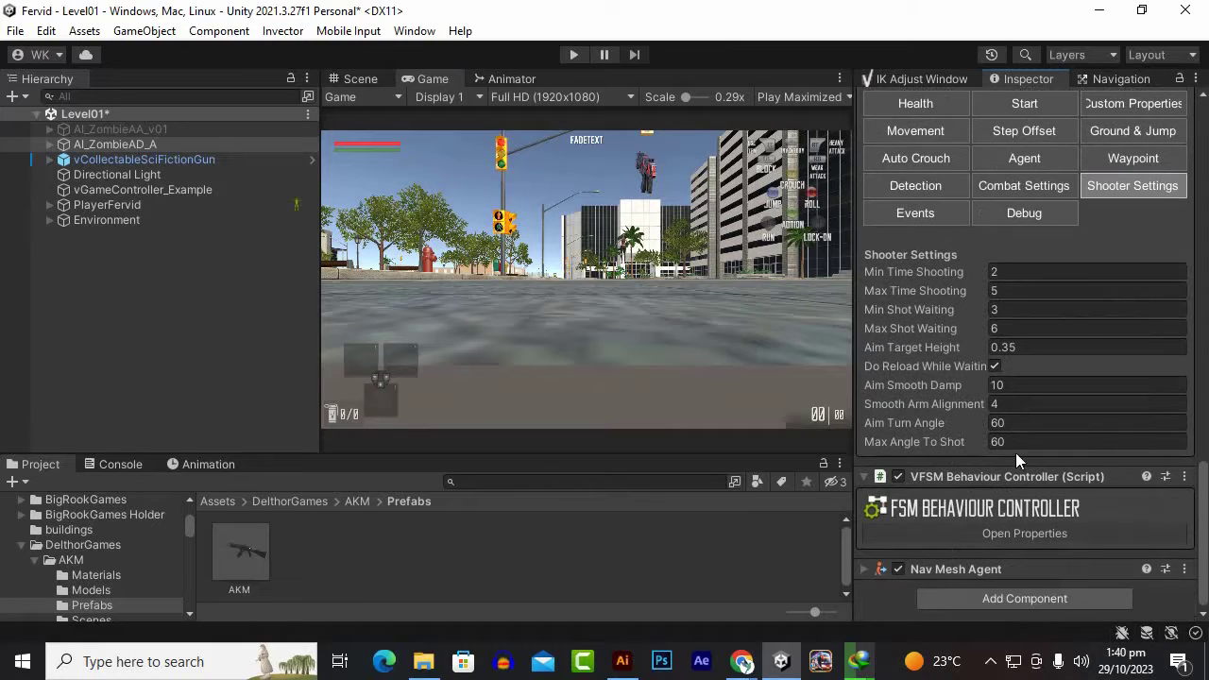
pyautogui.scroll(3, 950, 383)
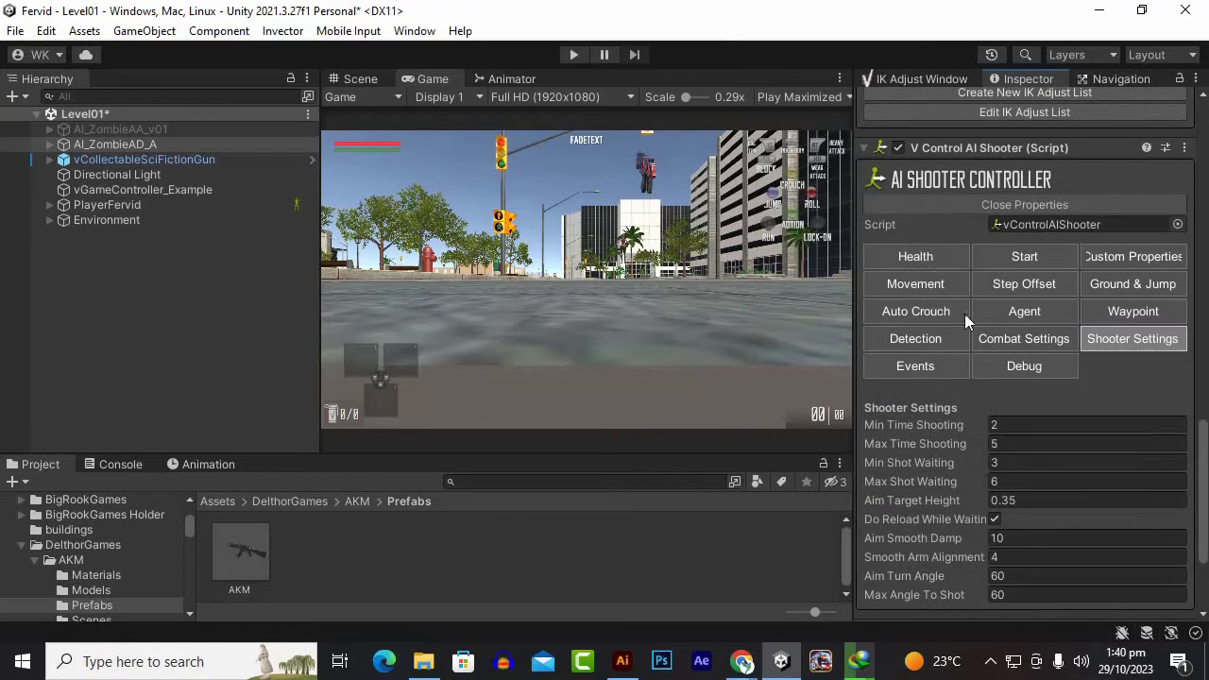
pyautogui.scroll(-1, 884, 330)
pyautogui.scroll(-2, 894, 336)
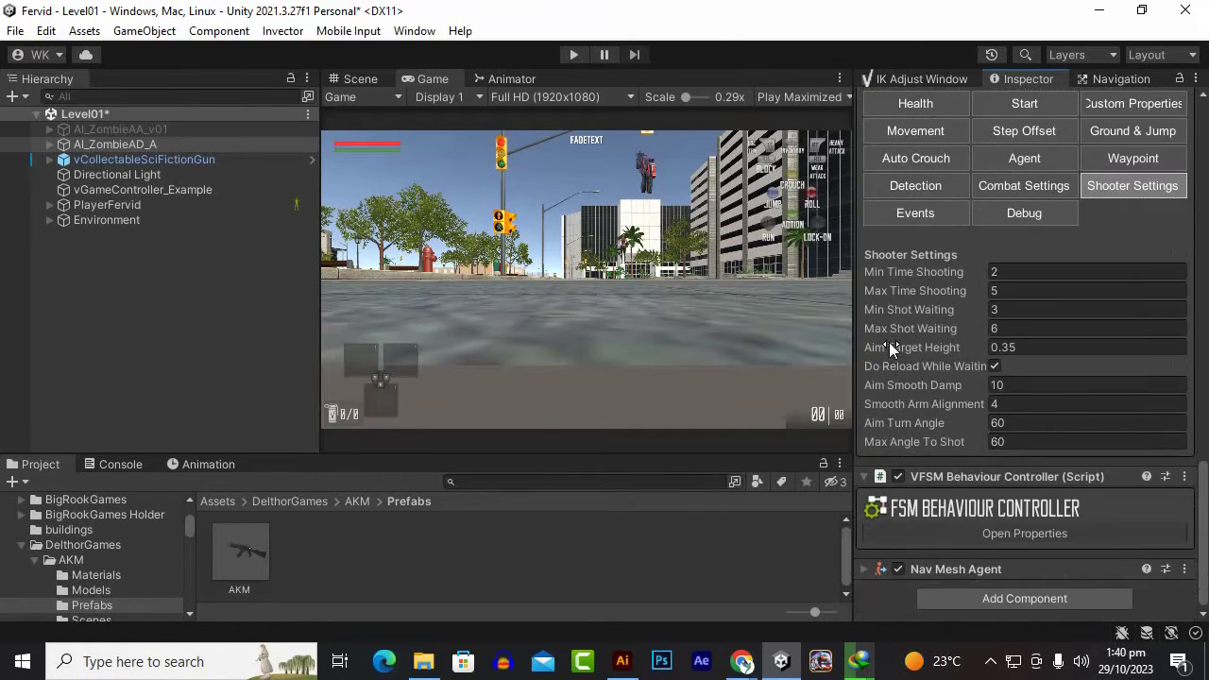
pyautogui.click(1003, 531)
pyautogui.scroll(-3, 963, 377)
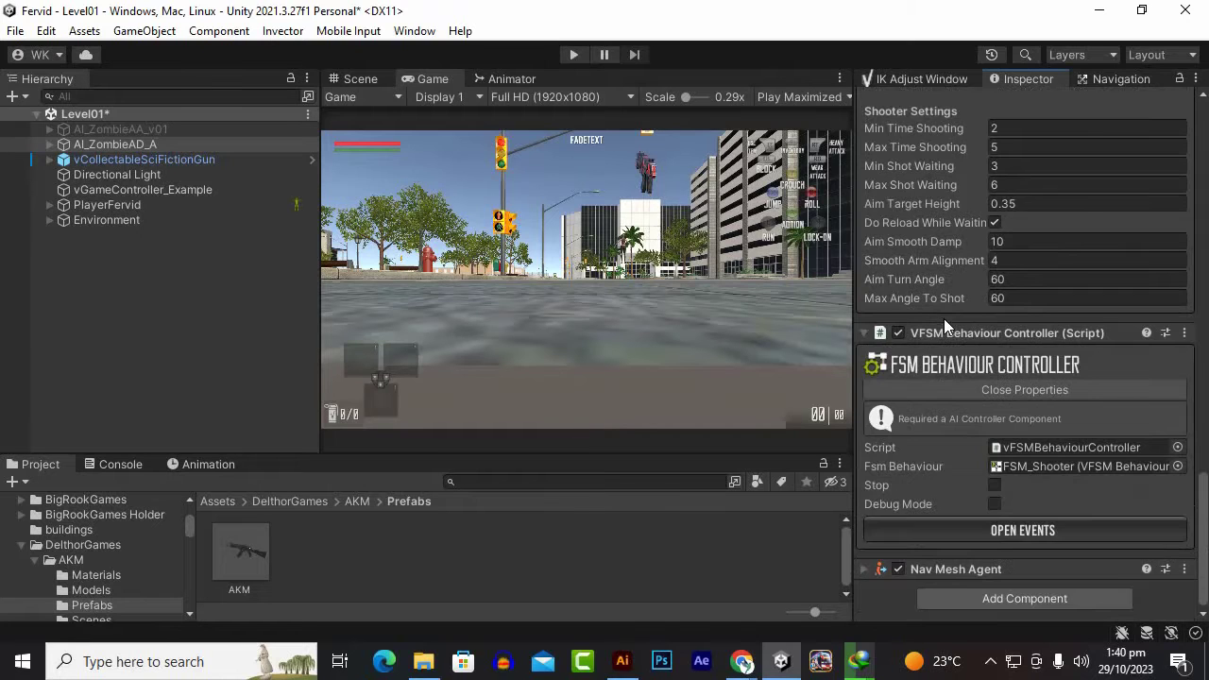
pyautogui.scroll(6, 964, 510)
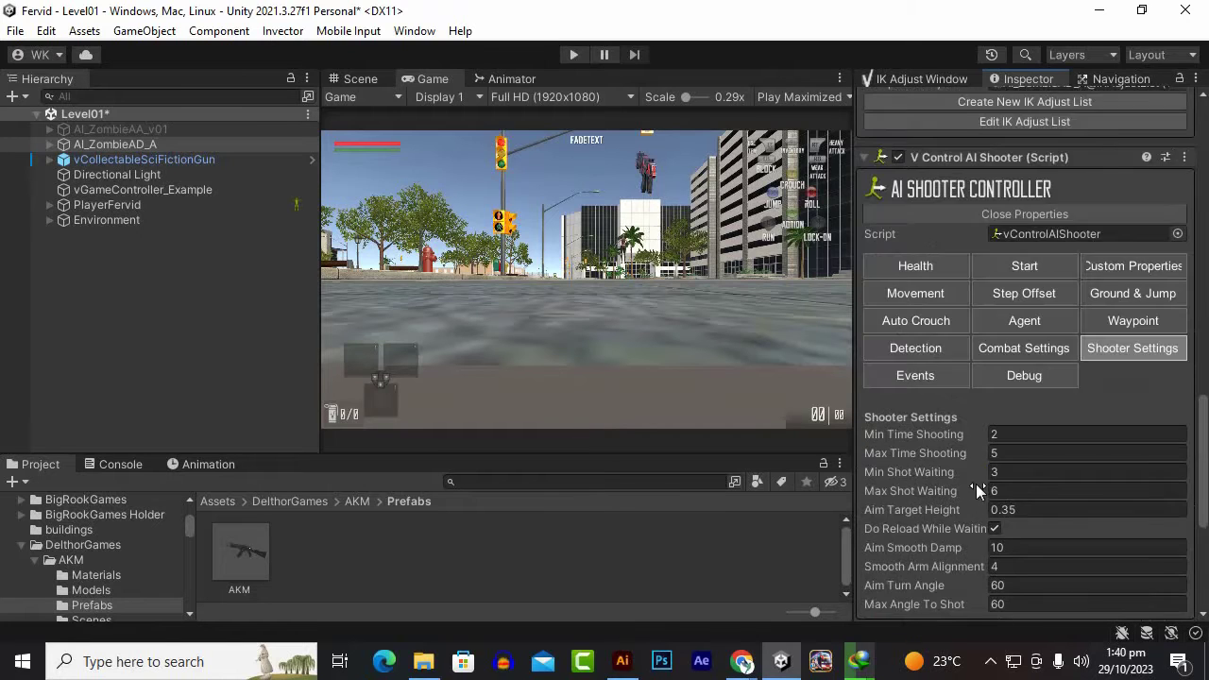
pyautogui.scroll(1, 983, 482)
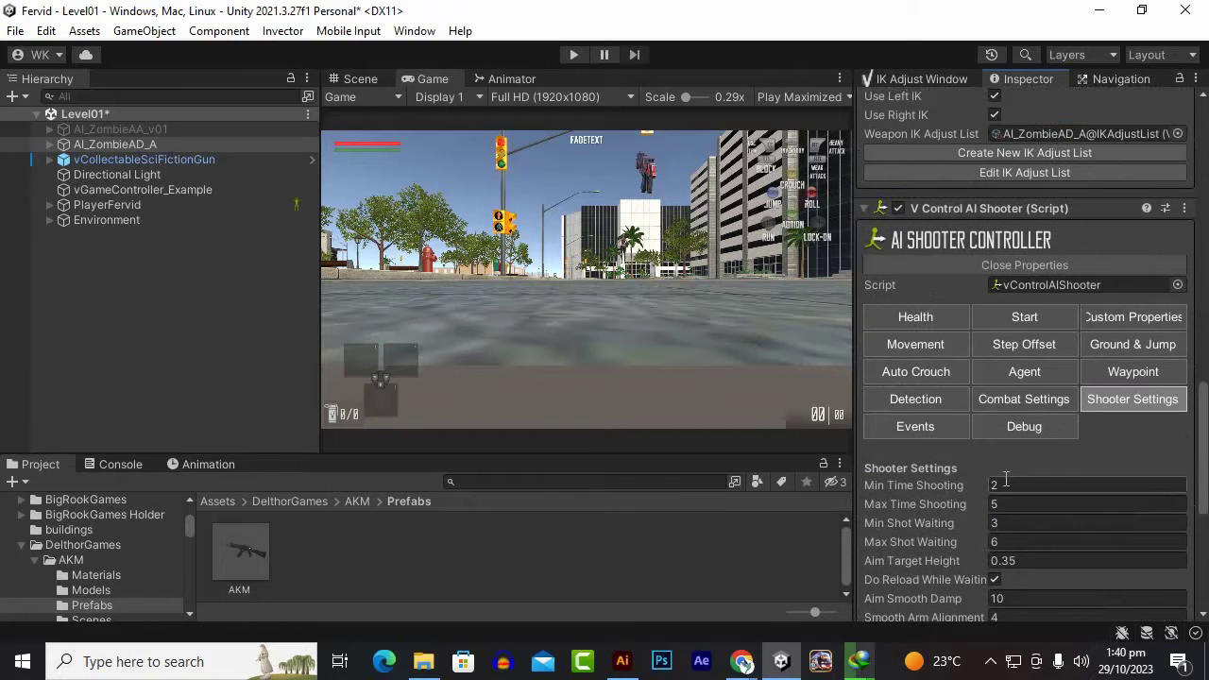
# - Browse the movement, health, shooter, debug, ground/jump and custom tabs, then return to the top
pyautogui.click(921, 344)
pyautogui.click(929, 315)
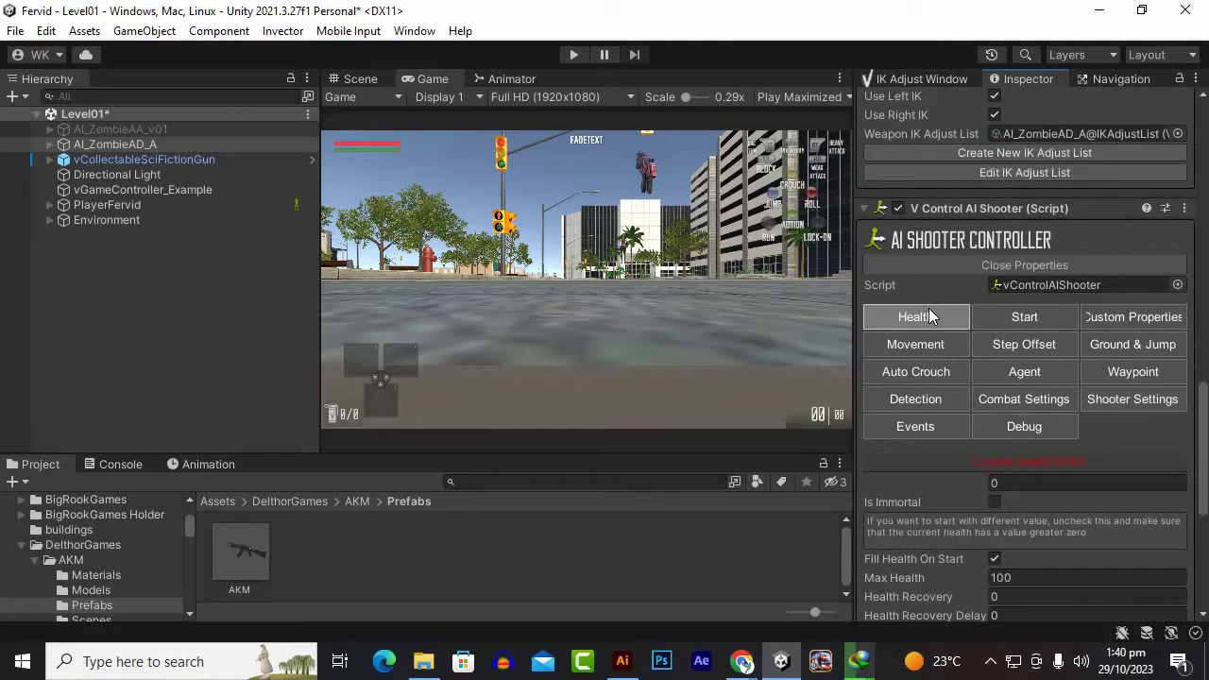
pyautogui.scroll(-3, 928, 308)
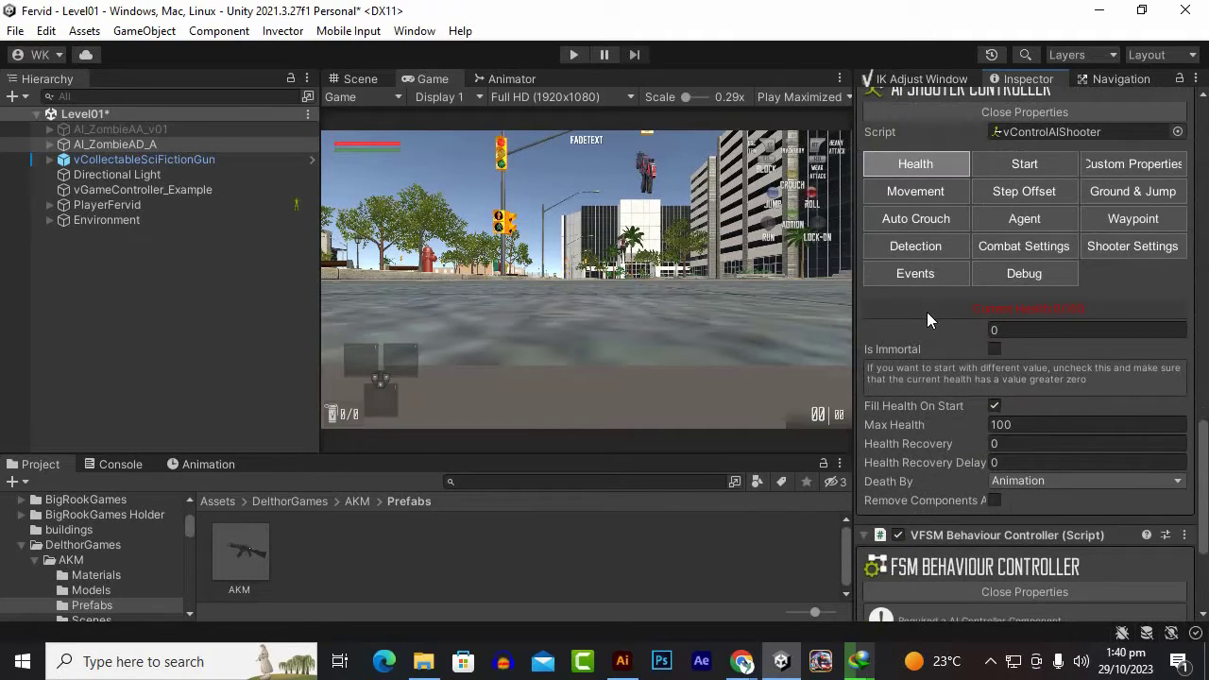
pyautogui.scroll(4, 927, 316)
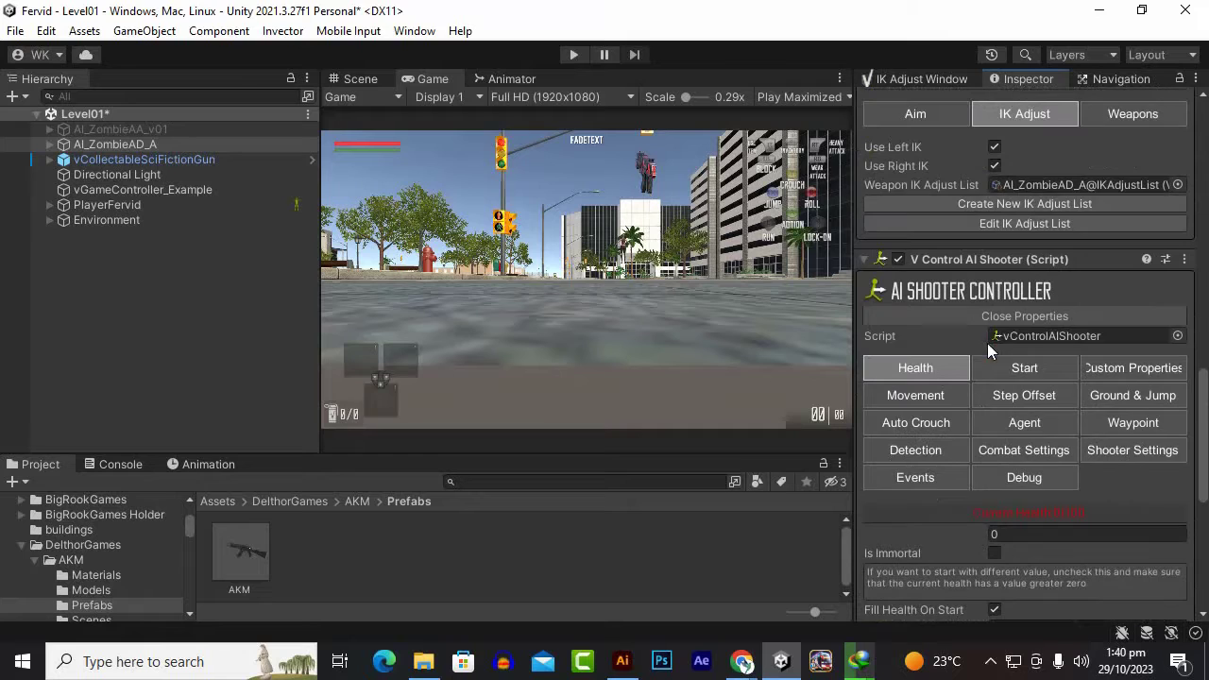
pyautogui.click(1154, 452)
pyautogui.scroll(-4, 1086, 398)
pyautogui.scroll(5, 1084, 396)
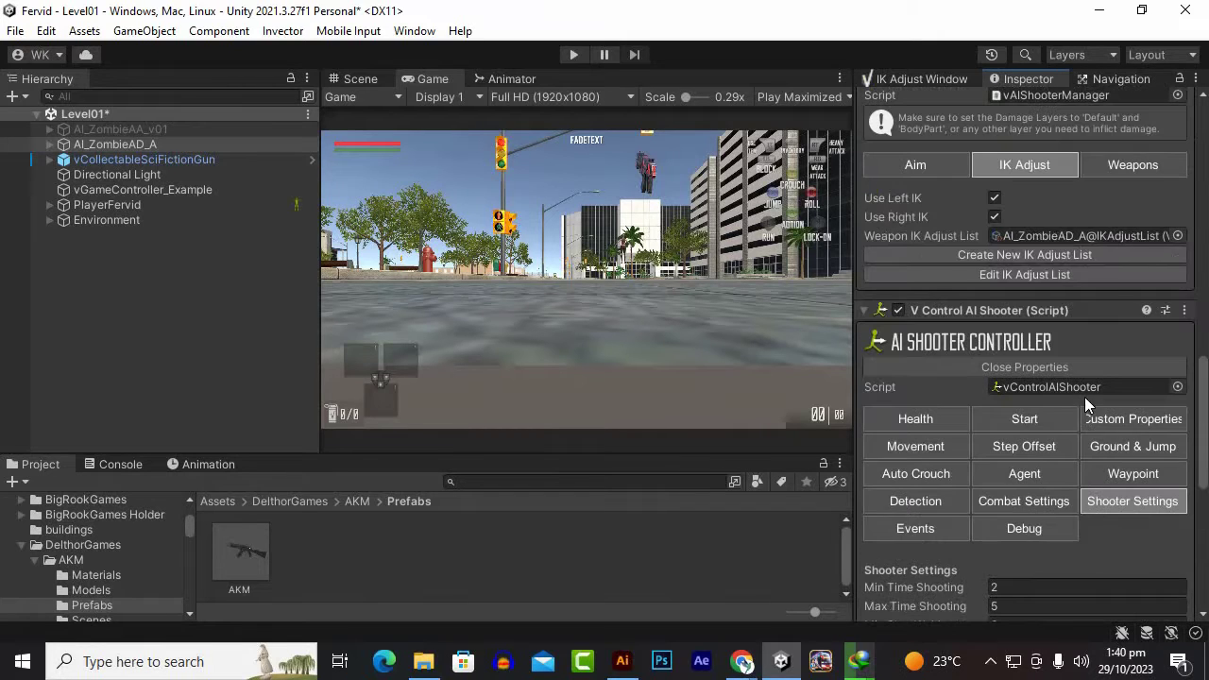
pyautogui.click(1023, 531)
pyautogui.click(1141, 448)
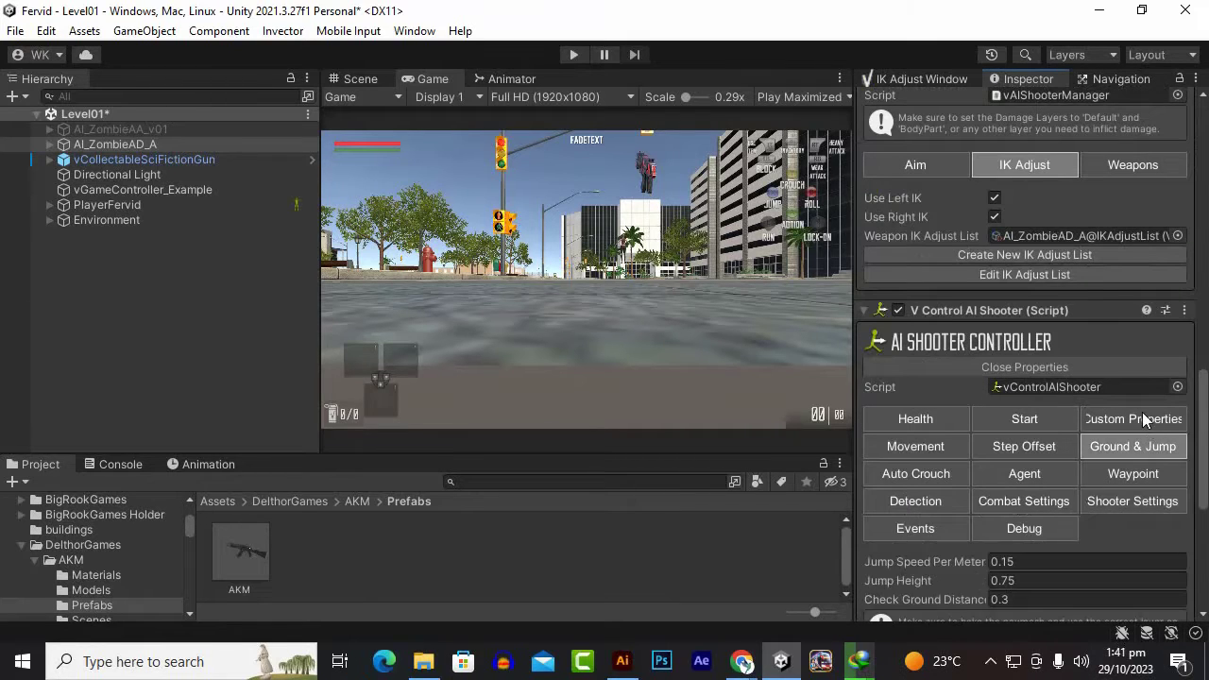
pyautogui.click(1142, 416)
pyautogui.scroll(-4, 1067, 457)
pyautogui.scroll(-2, 1019, 463)
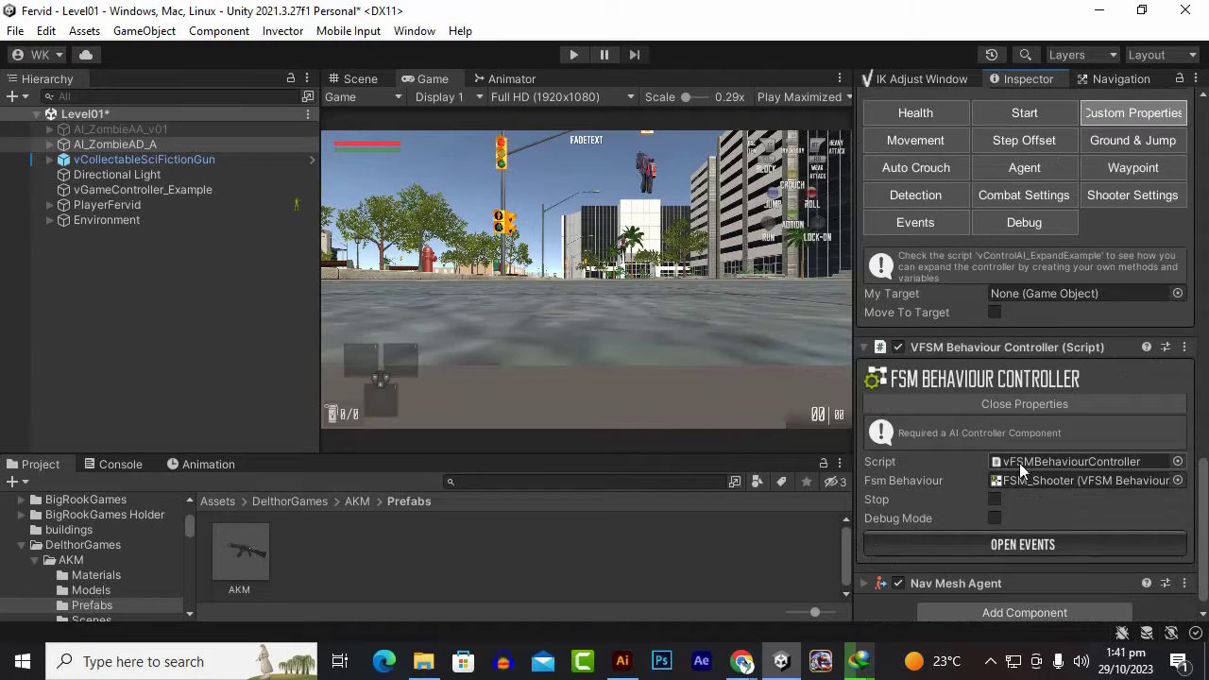
pyautogui.scroll(3, 1004, 455)
pyautogui.scroll(2, 1004, 448)
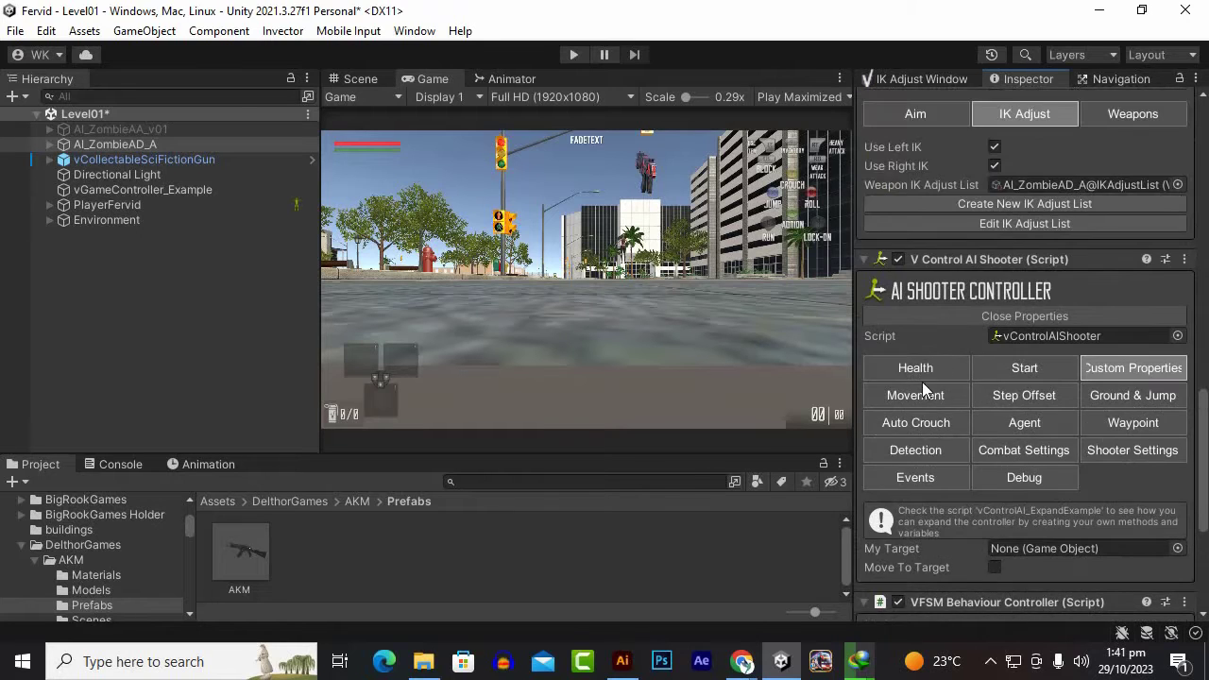
pyautogui.scroll(2, 925, 385)
pyautogui.scroll(3, 935, 392)
pyautogui.scroll(2, 934, 392)
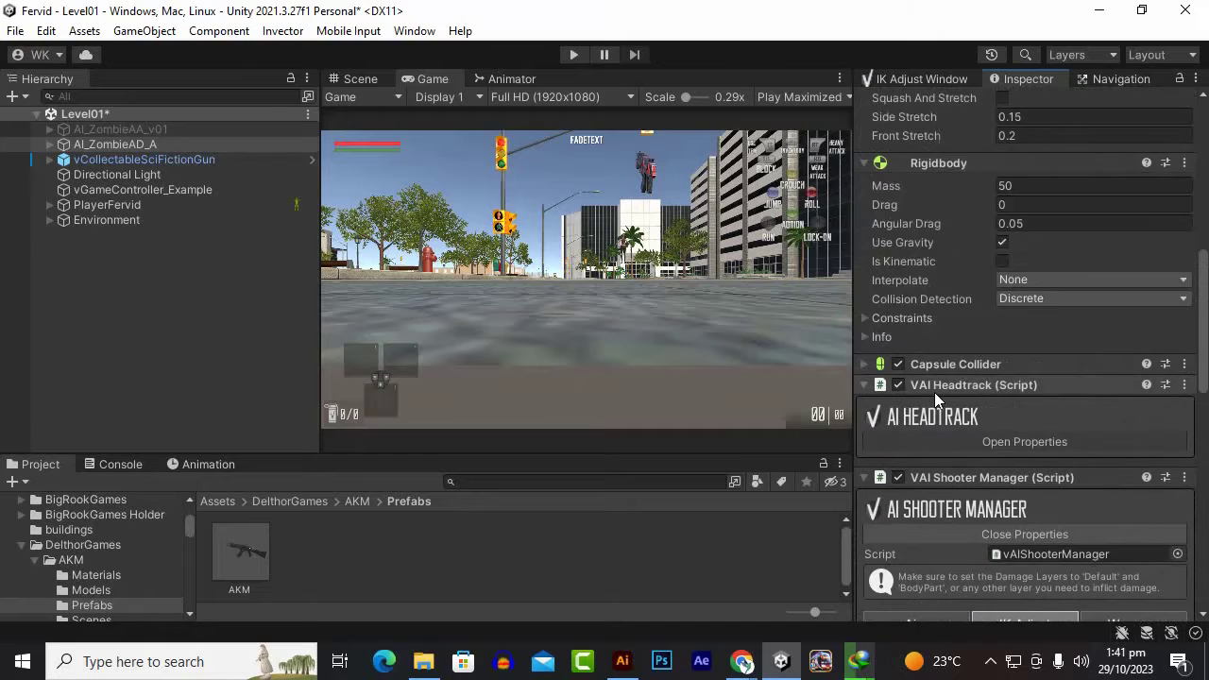
pyautogui.scroll(3, 935, 394)
pyautogui.scroll(2, 949, 411)
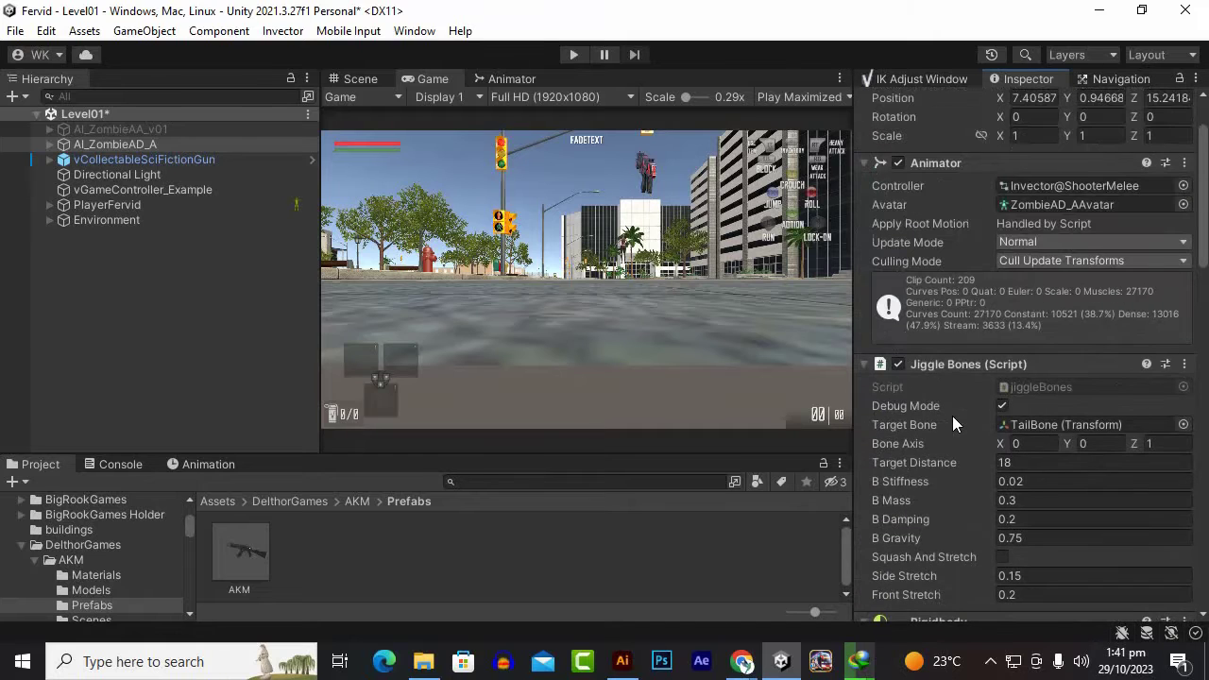
pyautogui.scroll(1, 952, 424)
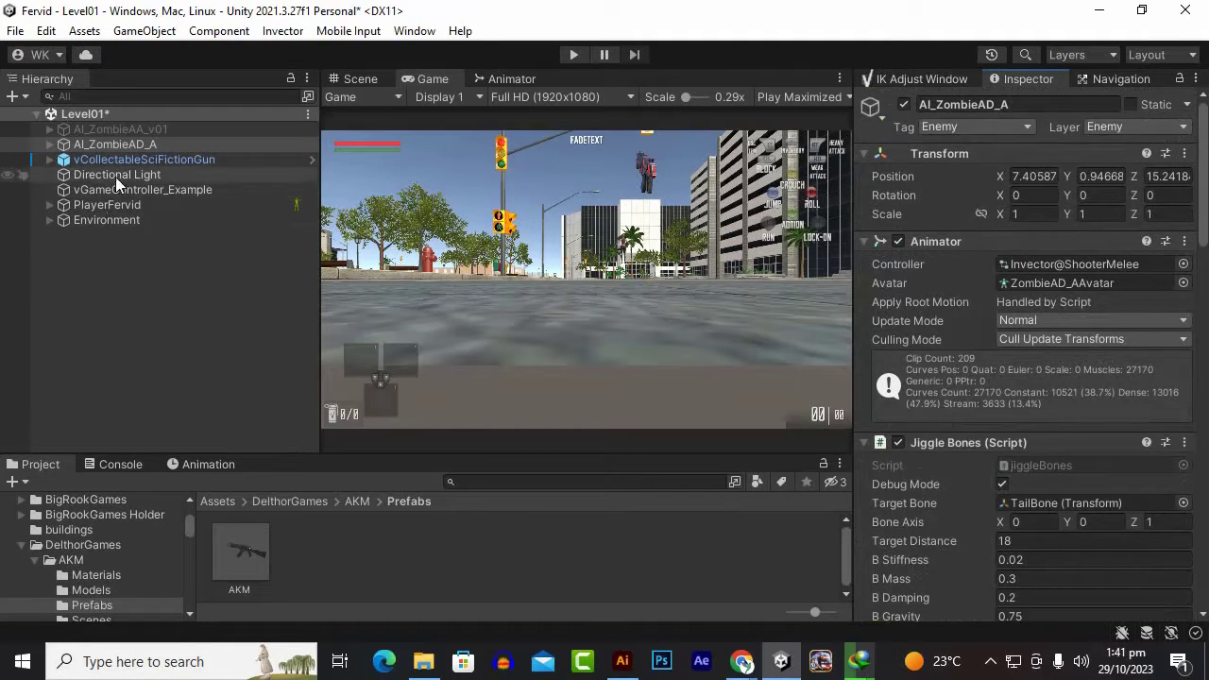
# - Select PlayerFervid and scroll its Inspector down to the V Shooter Manager
pyautogui.click(126, 203)
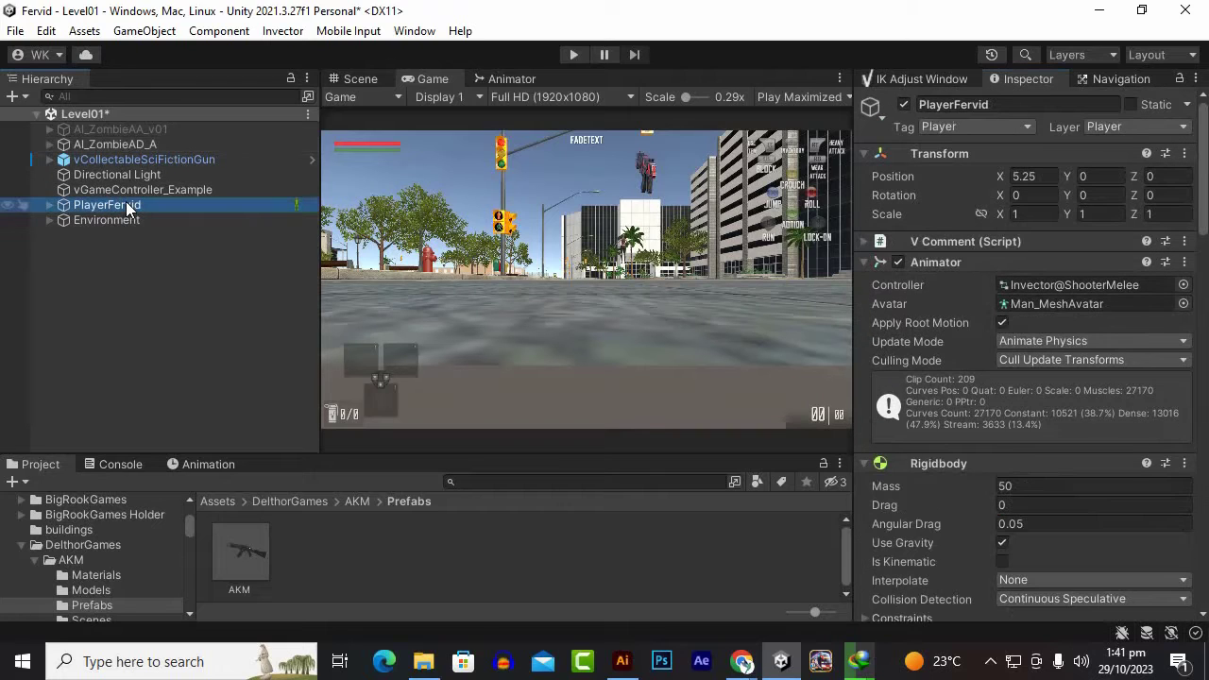
pyautogui.scroll(-5, 1032, 355)
pyautogui.scroll(-5, 1032, 364)
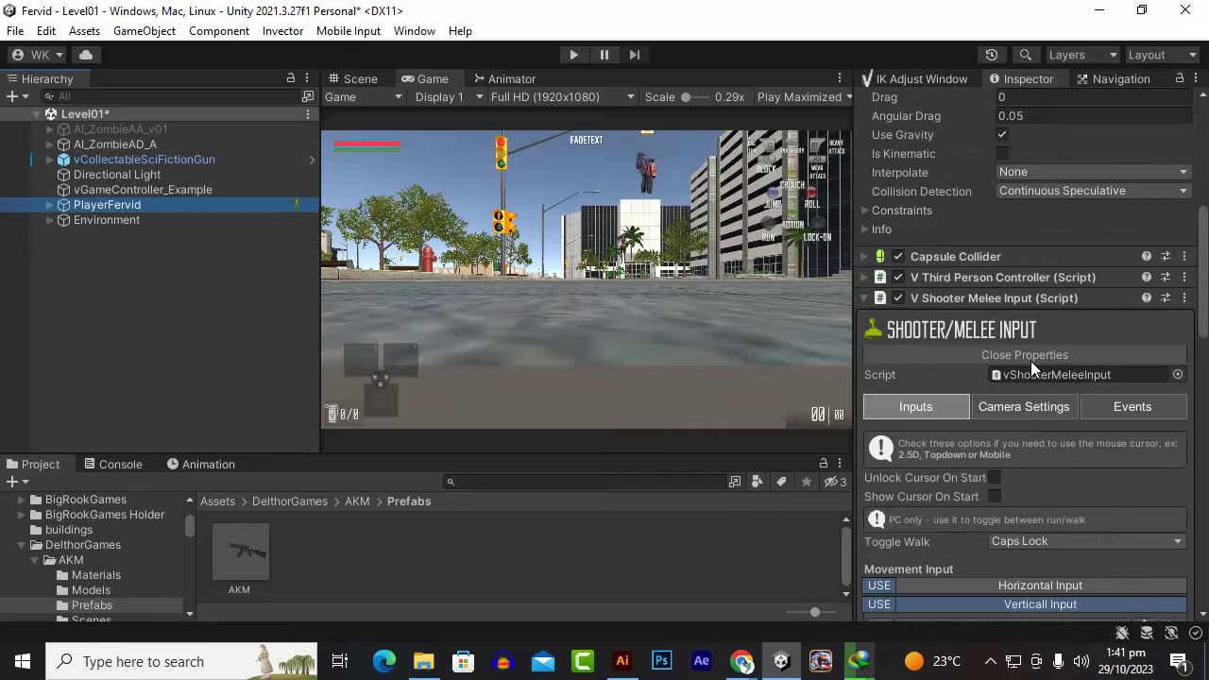
pyautogui.scroll(-3, 1030, 361)
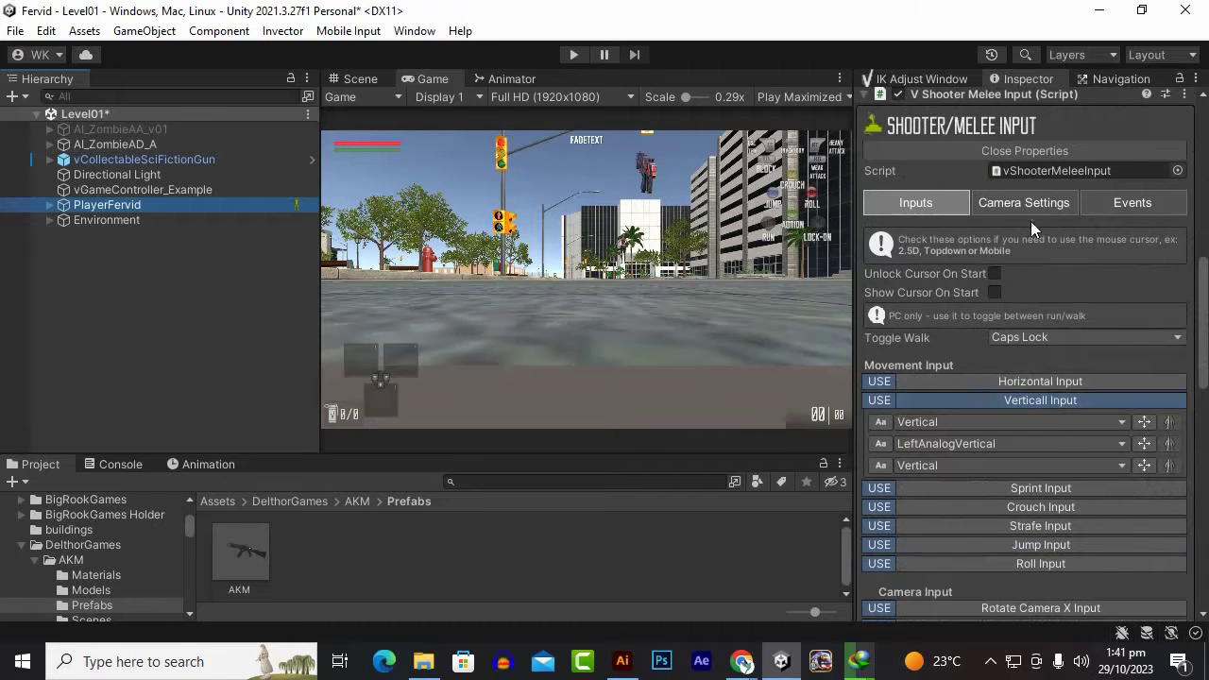
pyautogui.scroll(-3, 1001, 321)
pyautogui.scroll(5, 998, 332)
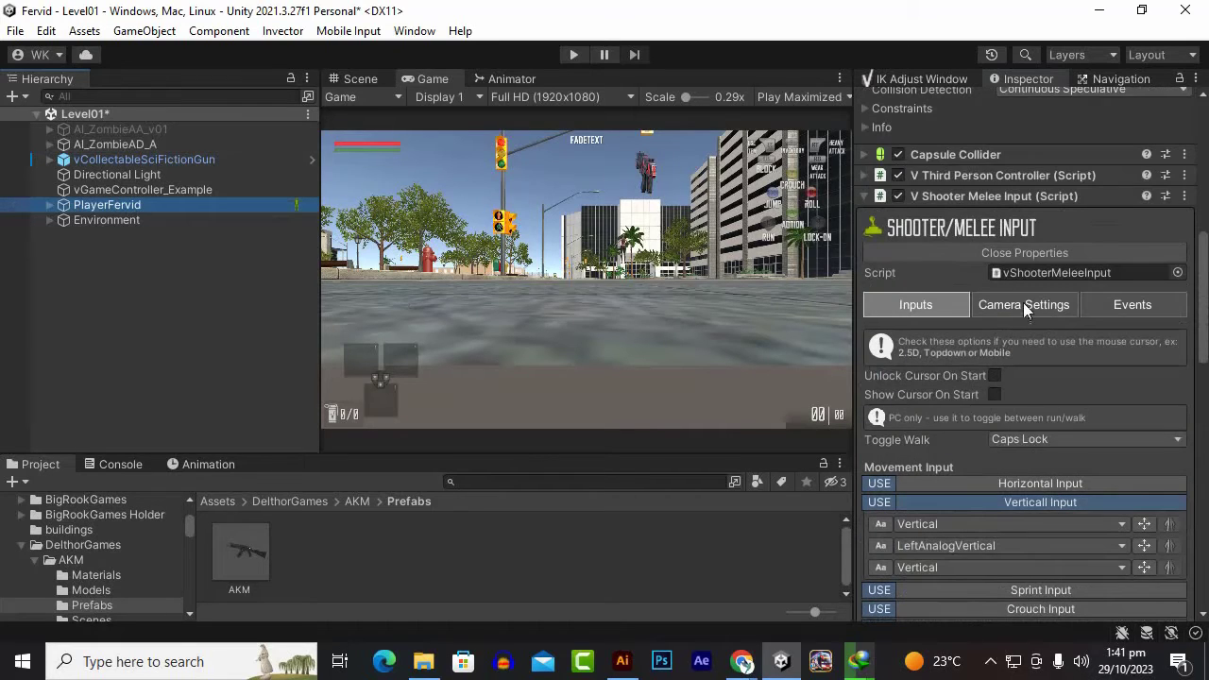
pyautogui.click(1024, 310)
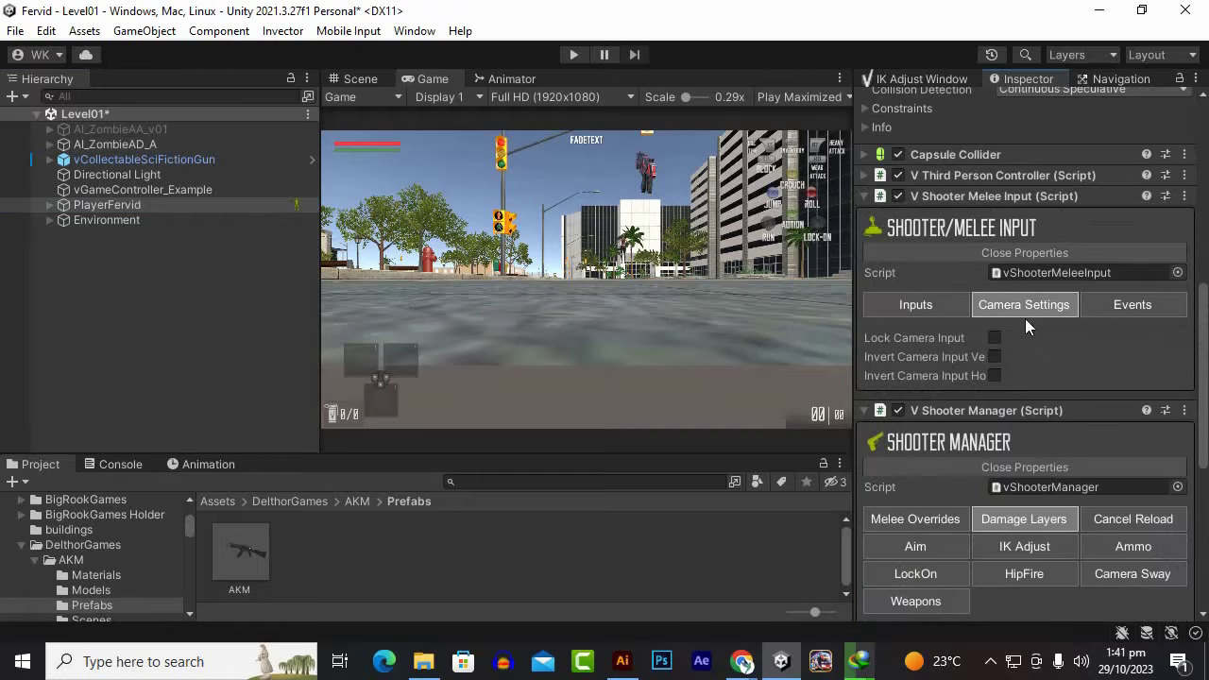
pyautogui.click(945, 304)
pyautogui.scroll(-3, 1010, 347)
pyautogui.scroll(-3, 1010, 348)
pyautogui.scroll(-3, 1010, 348)
pyautogui.scroll(-1, 1011, 351)
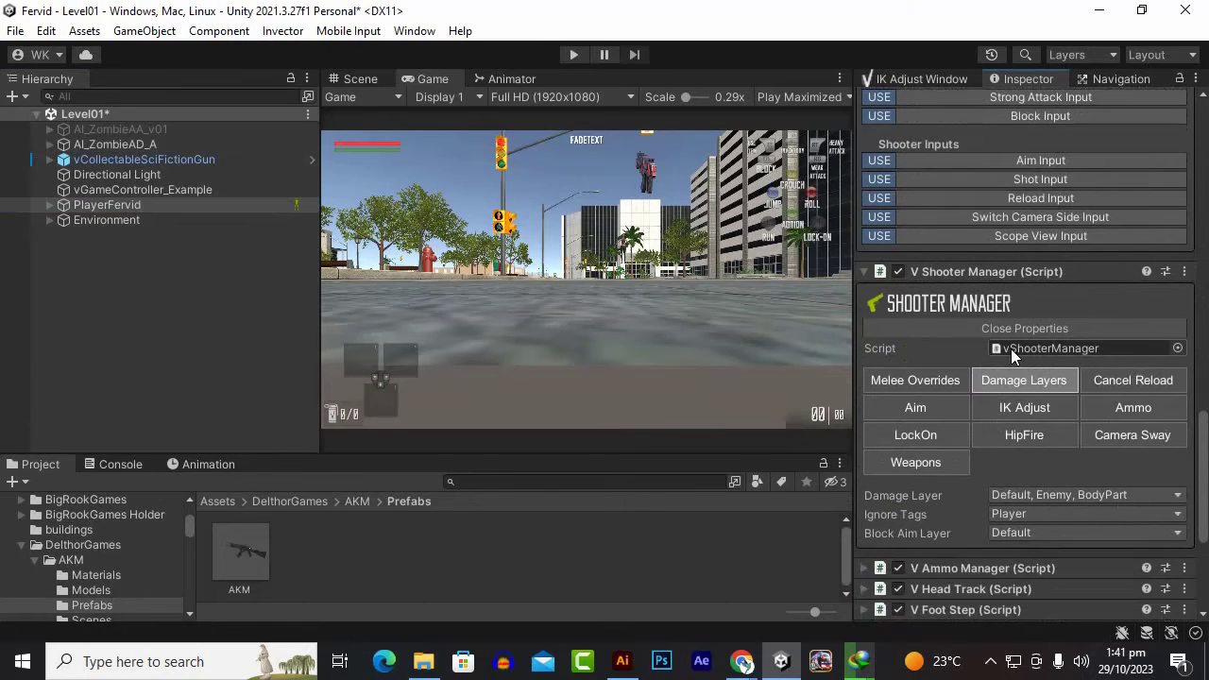
pyautogui.scroll(-3, 1010, 349)
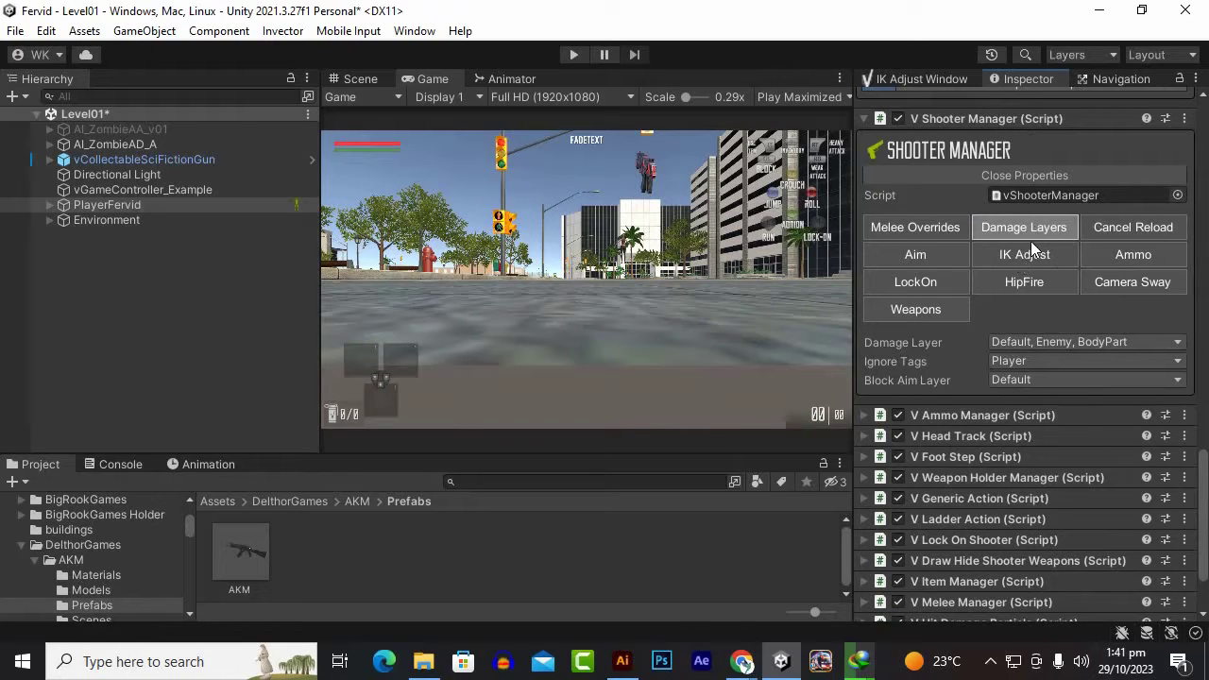
# - Check the Damage Layer list (Default, Enemy, BodyPart), browse the shooter tabs, and return to Damage Layers
pyautogui.click(1079, 342)
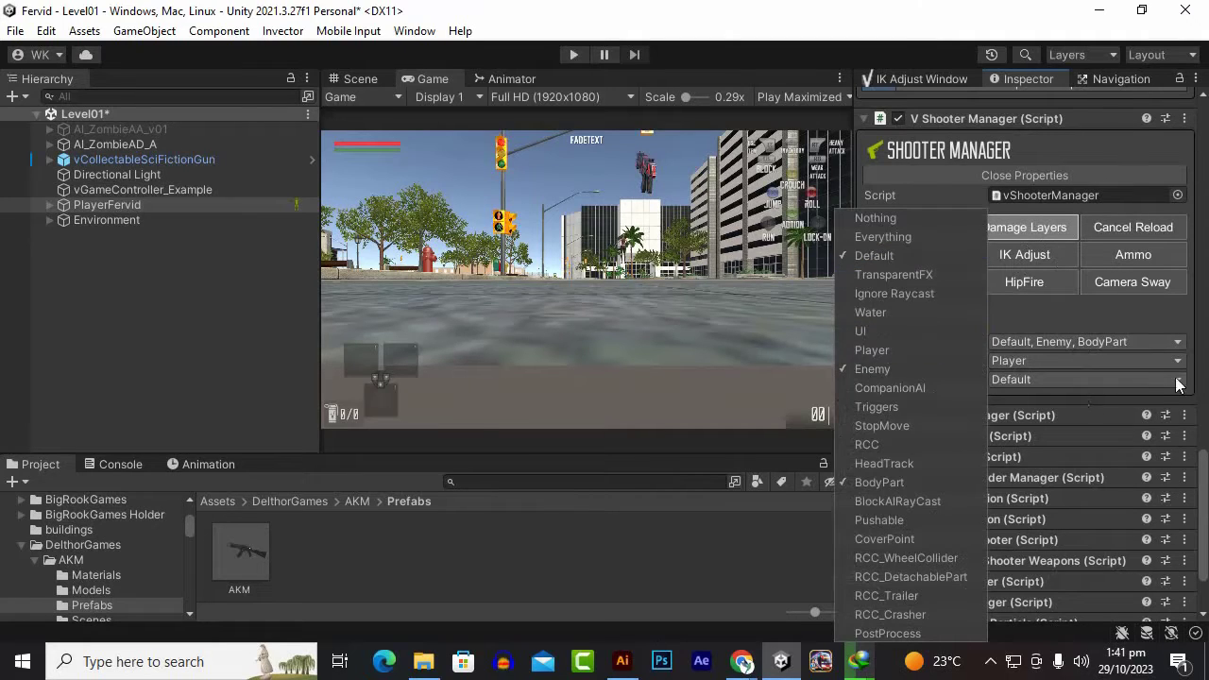
pyautogui.click(1098, 309)
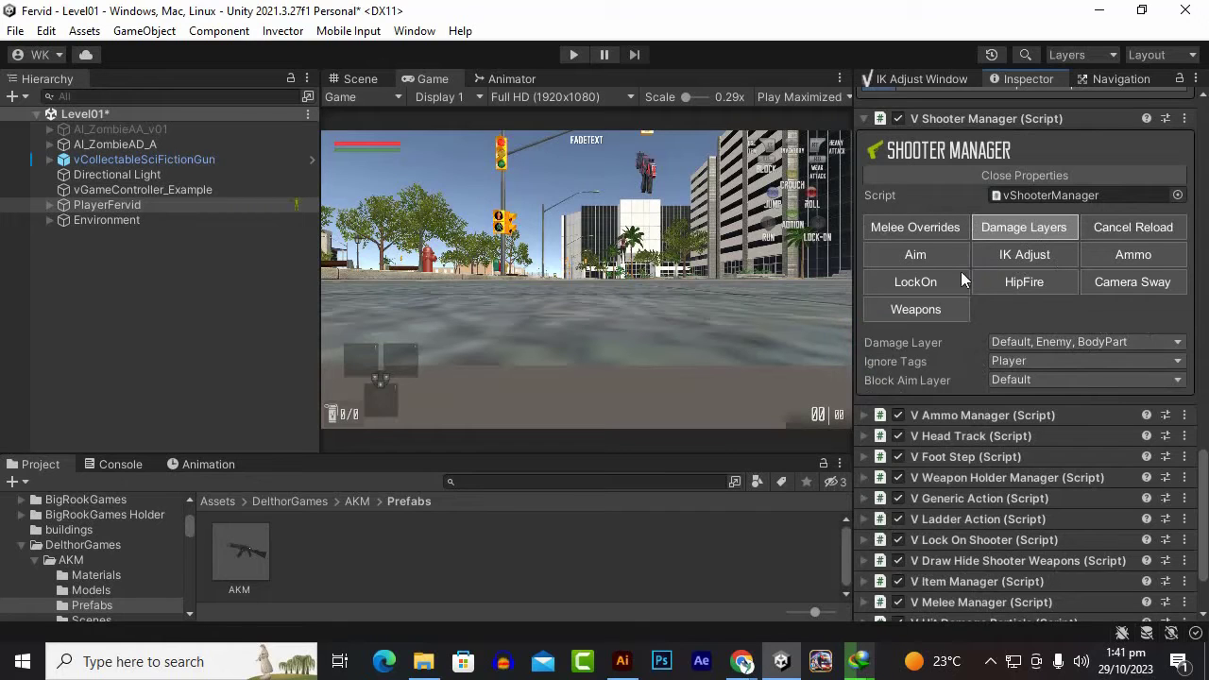
pyautogui.click(942, 229)
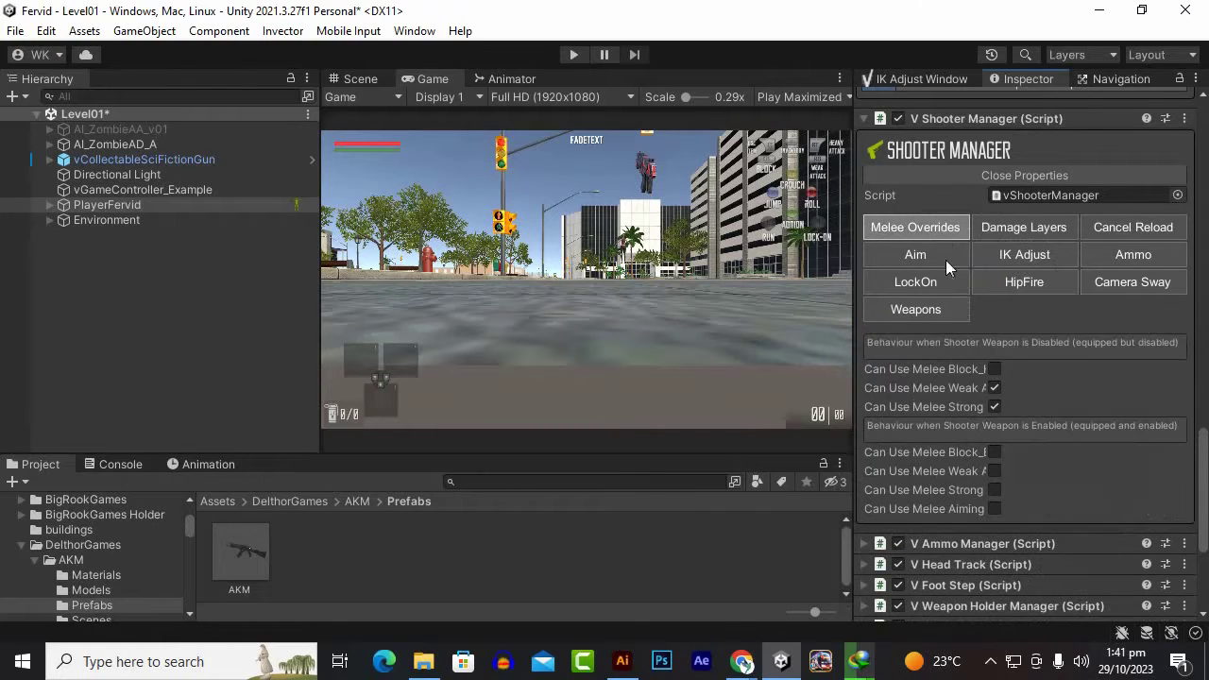
pyautogui.click(925, 260)
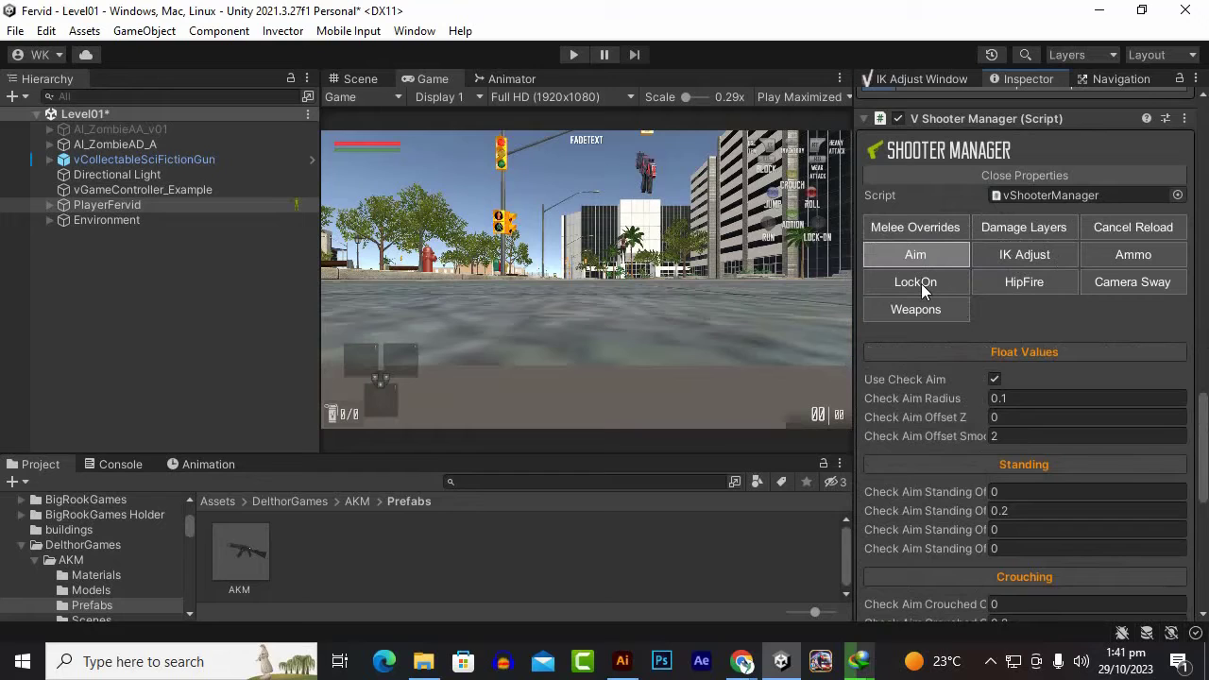
pyautogui.click(916, 312)
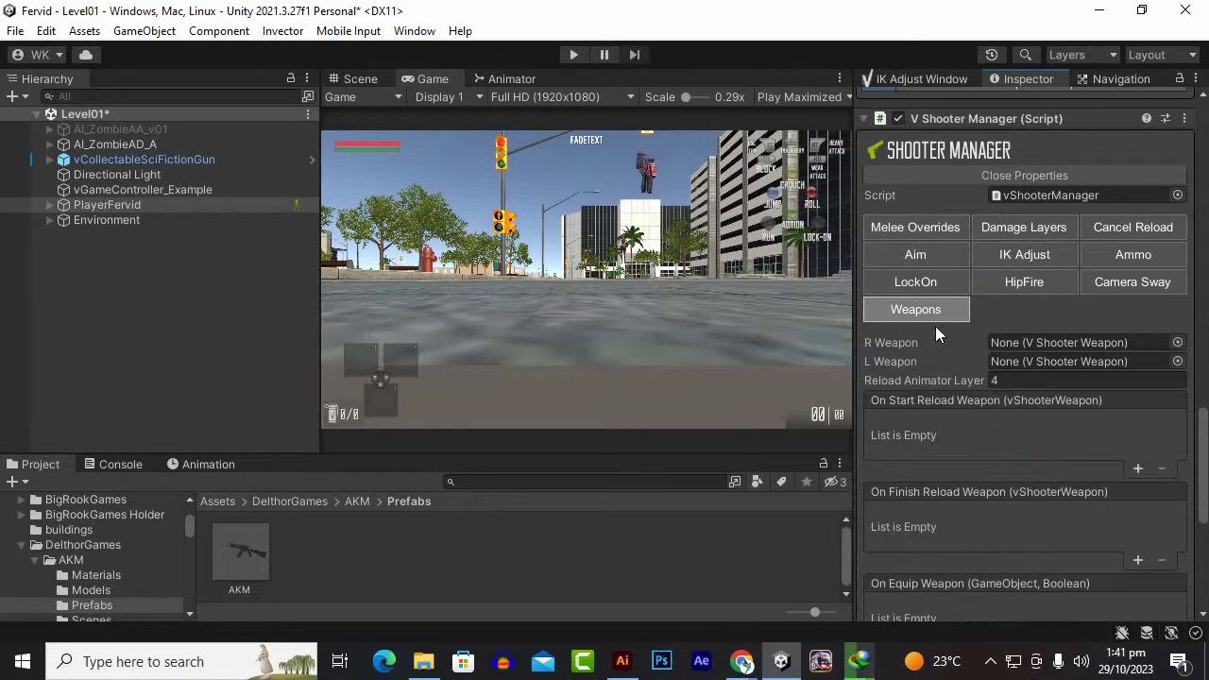
pyautogui.click(1138, 286)
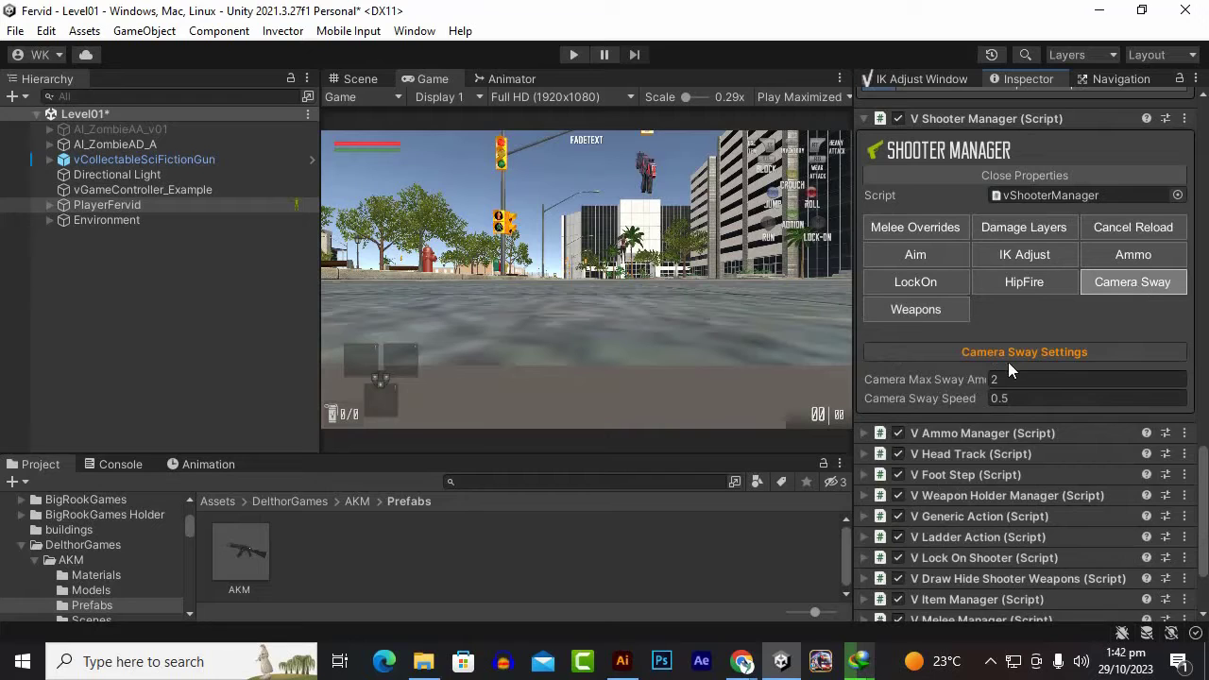
pyautogui.click(1130, 255)
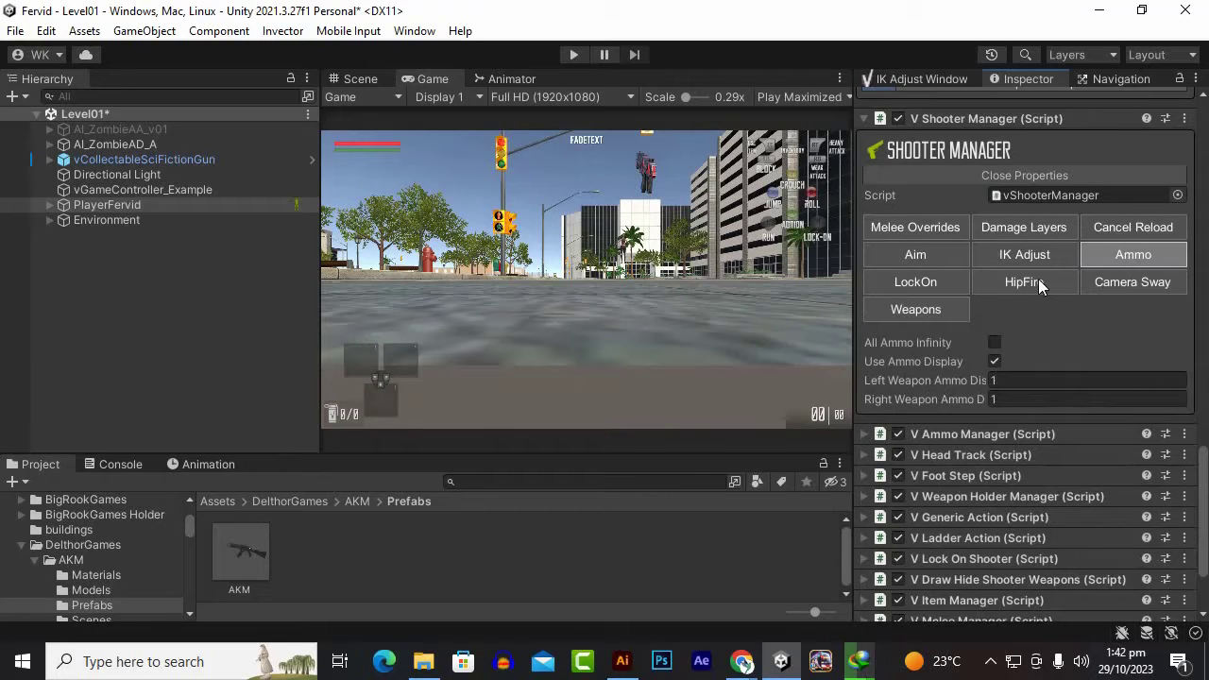
pyautogui.click(1038, 279)
pyautogui.click(1058, 229)
pyautogui.click(1096, 231)
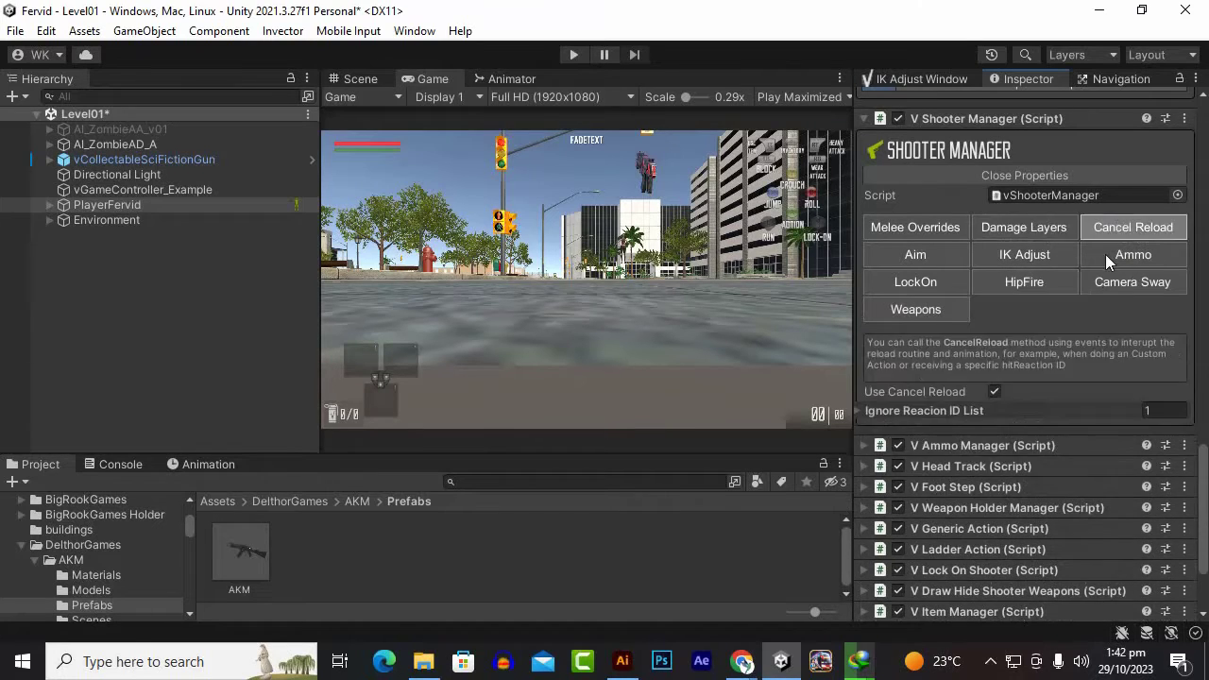
pyautogui.click(1042, 222)
pyautogui.scroll(-3, 1013, 357)
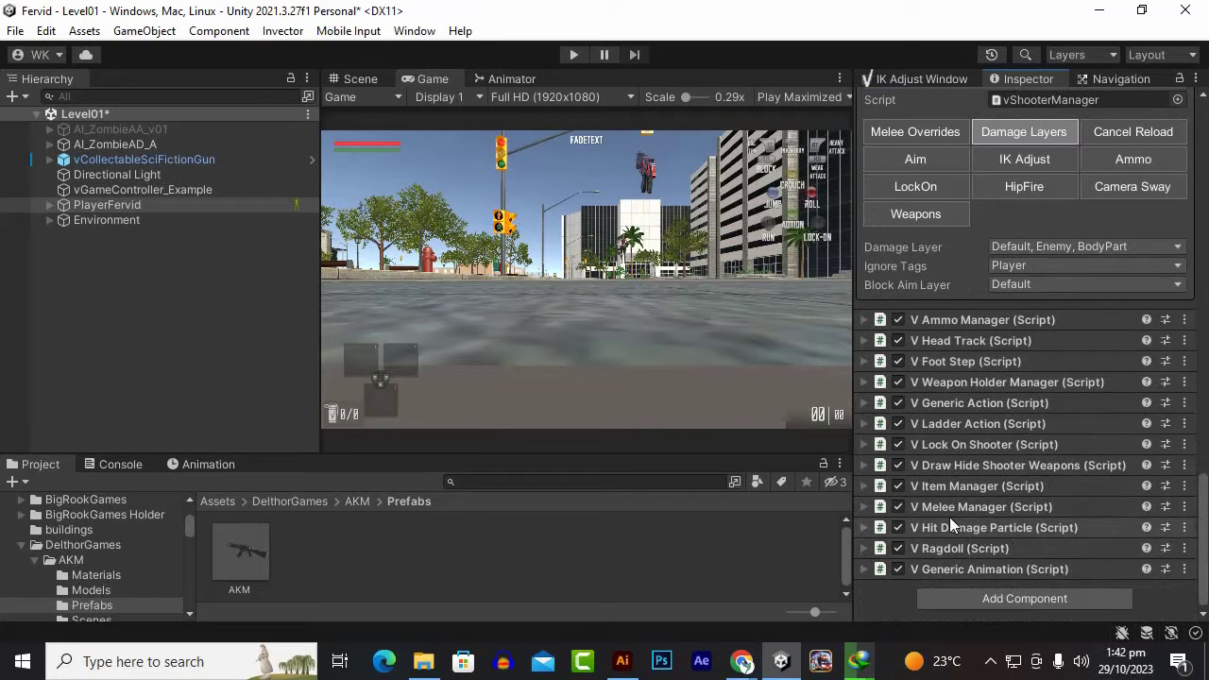
# - Inspect the Melee Manager's default Hit Damage Tags, then select AI_ZombieAD_A's AI Shooter Manager
pyautogui.click(867, 508)
pyautogui.scroll(-3, 942, 469)
pyautogui.scroll(-4, 941, 468)
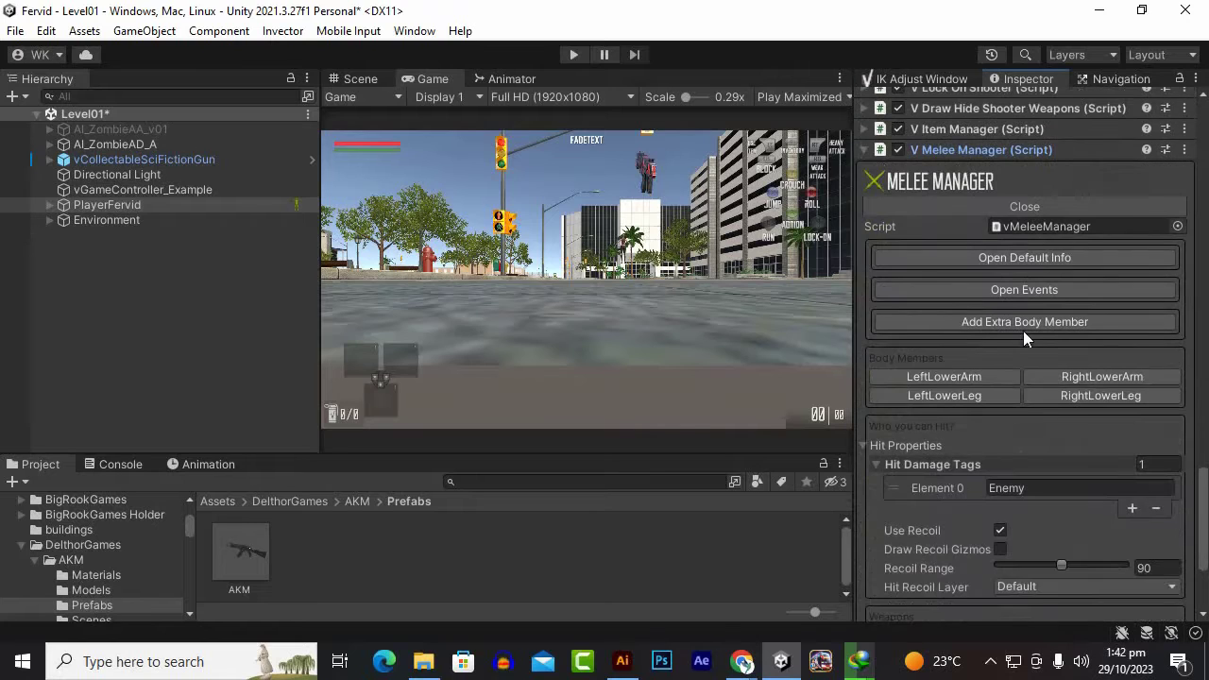
pyautogui.click(1032, 259)
pyautogui.scroll(-3, 932, 387)
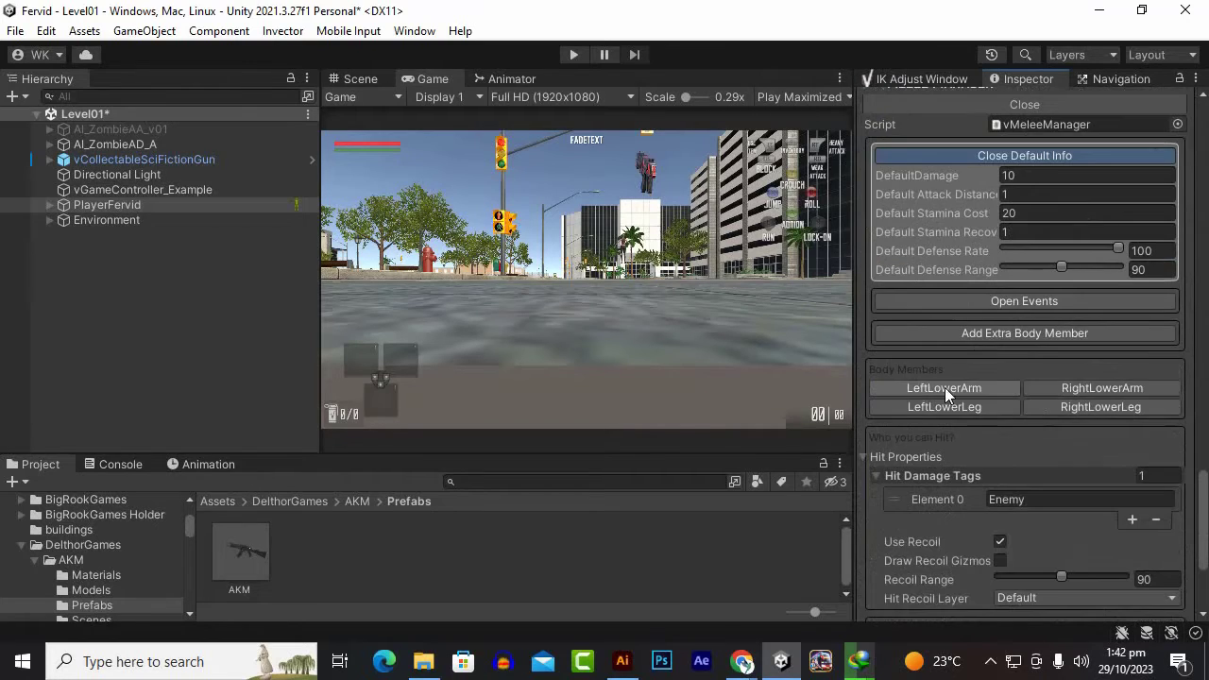
pyautogui.scroll(-5, 940, 456)
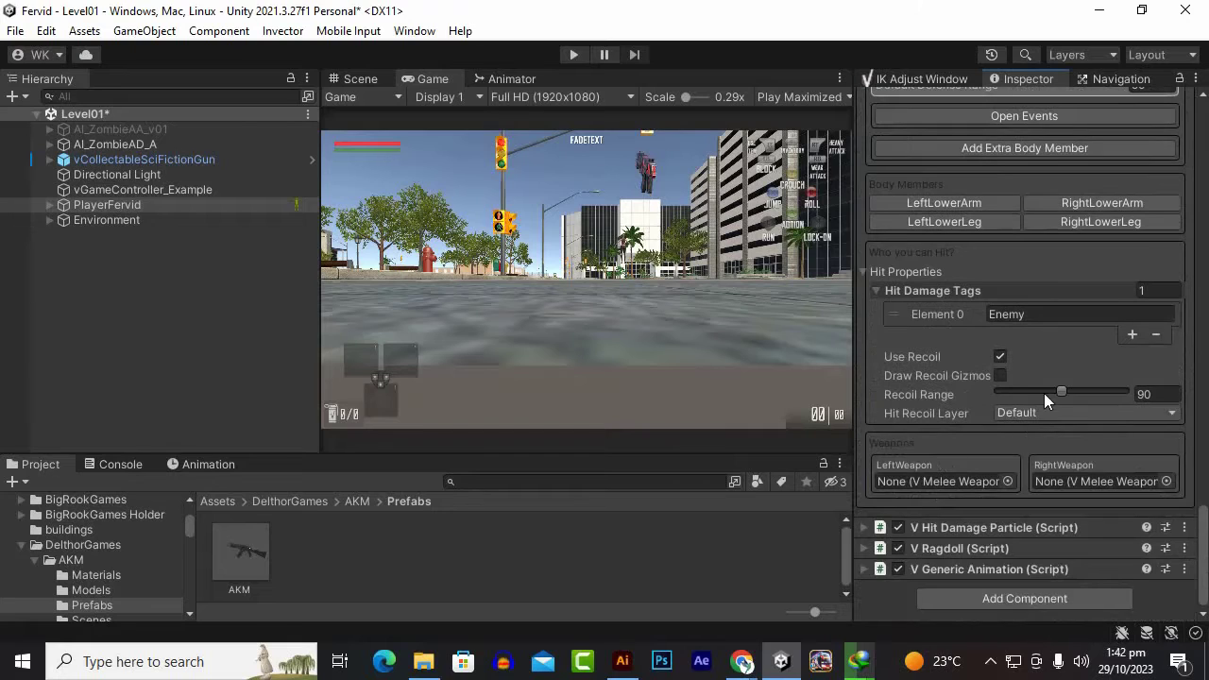
pyautogui.click(1037, 314)
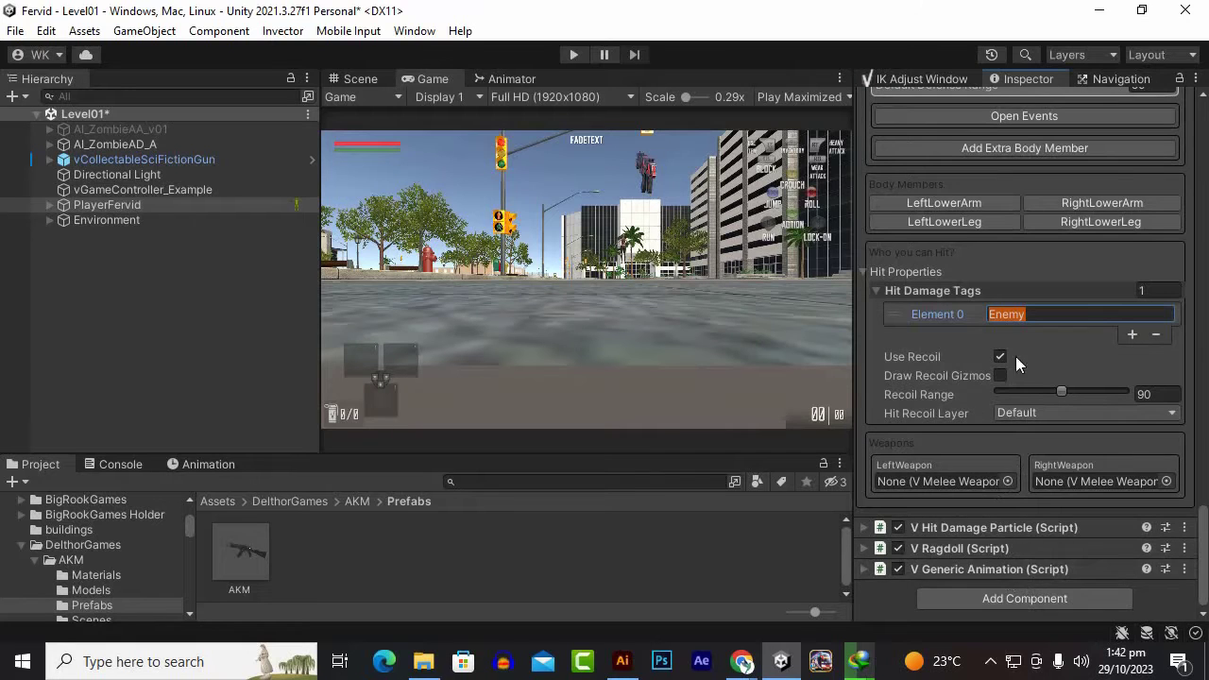
pyautogui.scroll(5, 1015, 356)
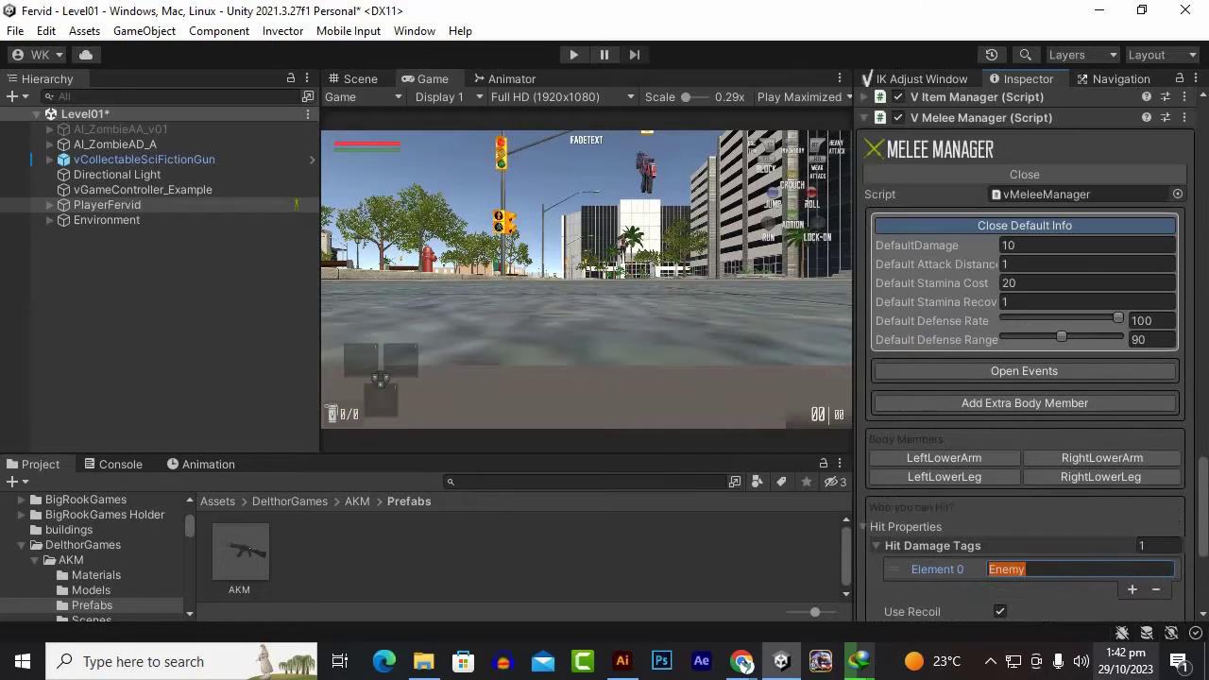
pyautogui.click(990, 664)
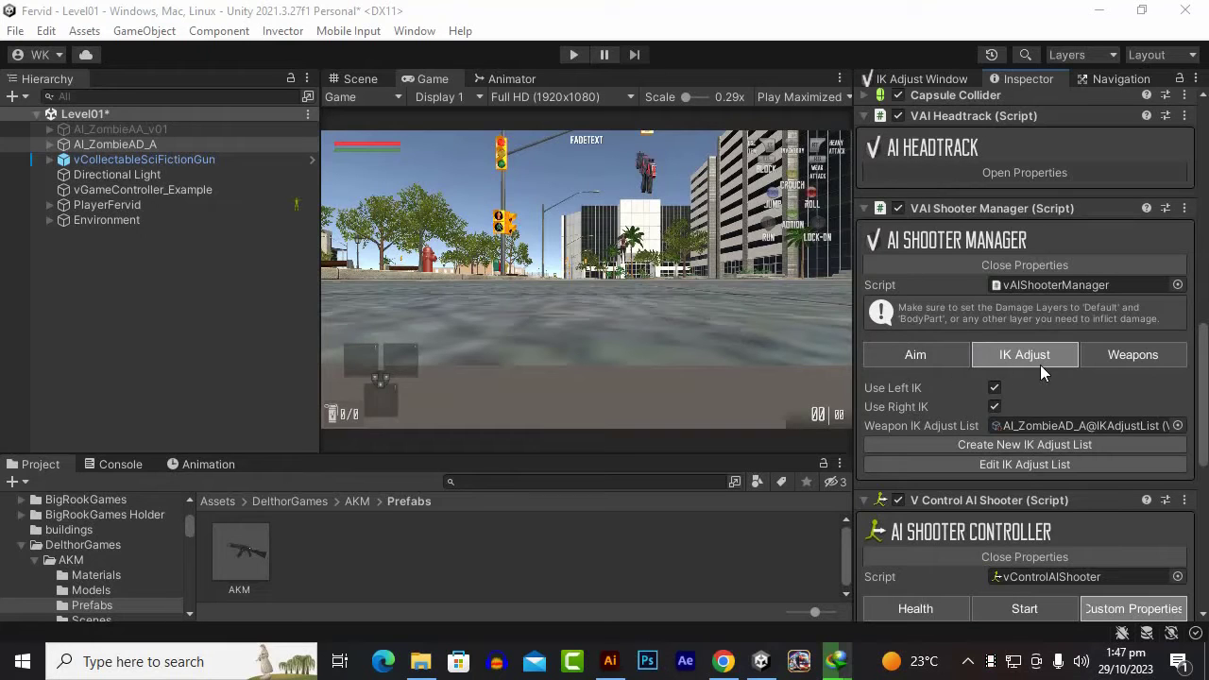
# - In the zombie's Aim tab, tick Player in Damage Layer so it reads Default and Player
pyautogui.scroll(-3, 1084, 442)
pyautogui.scroll(2, 1084, 431)
pyautogui.scroll(1, 1084, 431)
pyautogui.click(902, 359)
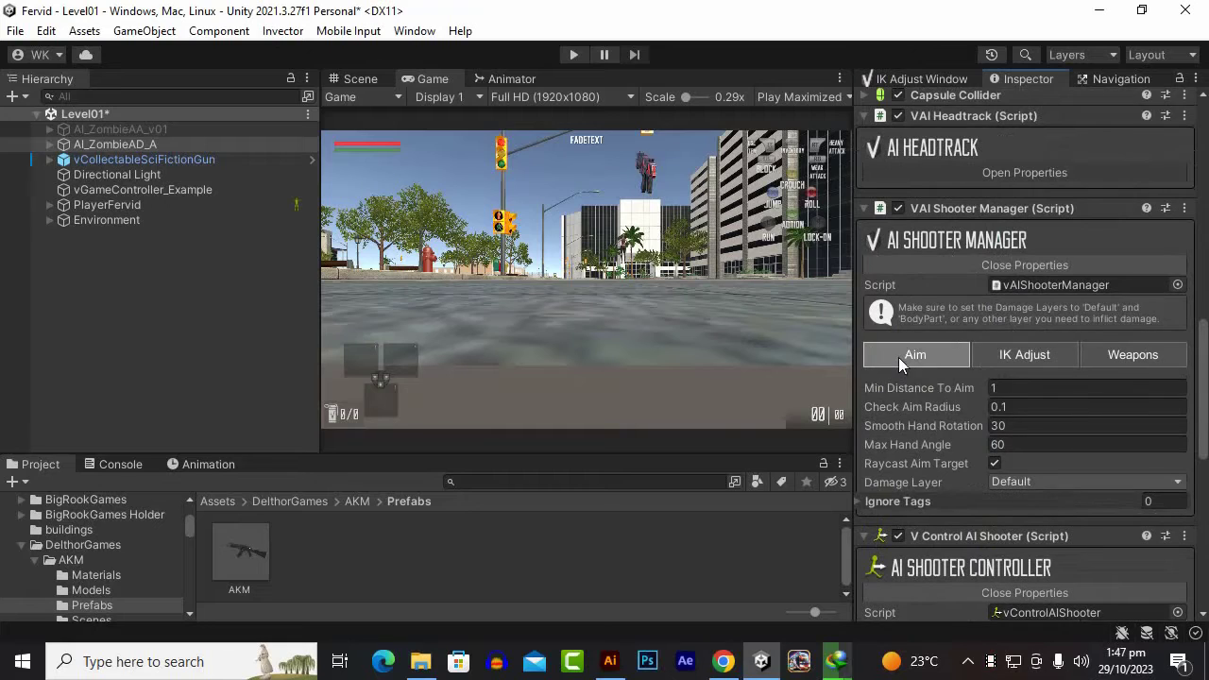
pyautogui.scroll(-3, 908, 357)
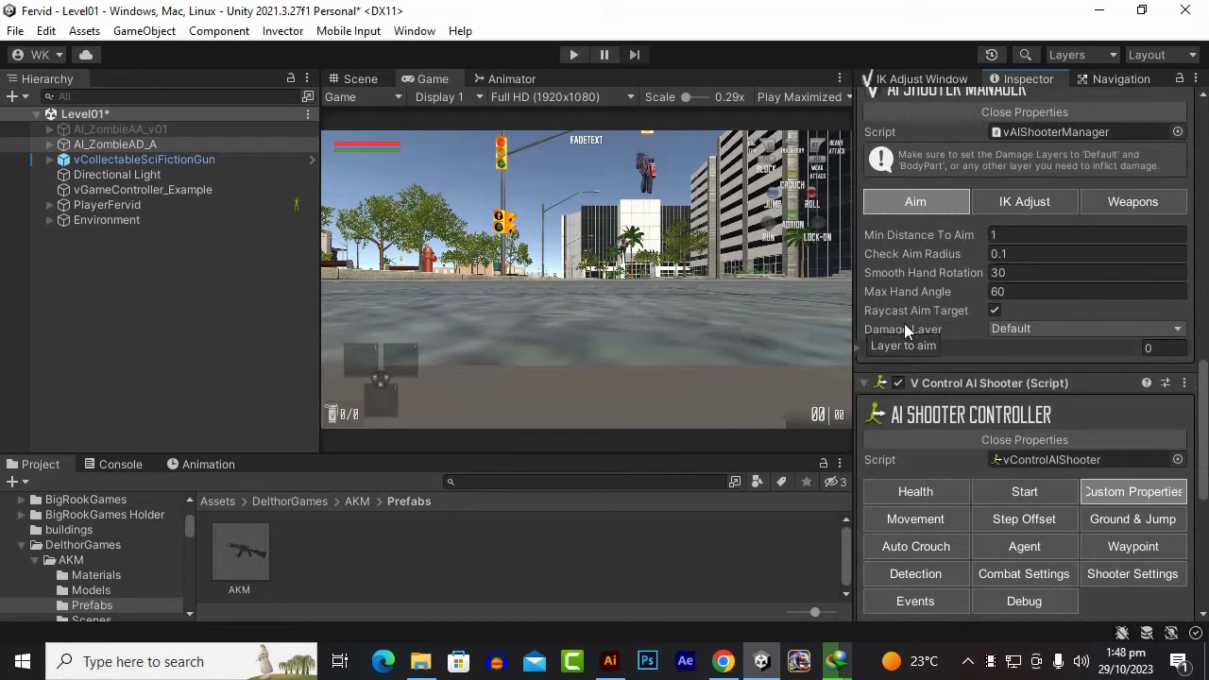
pyautogui.click(1039, 331)
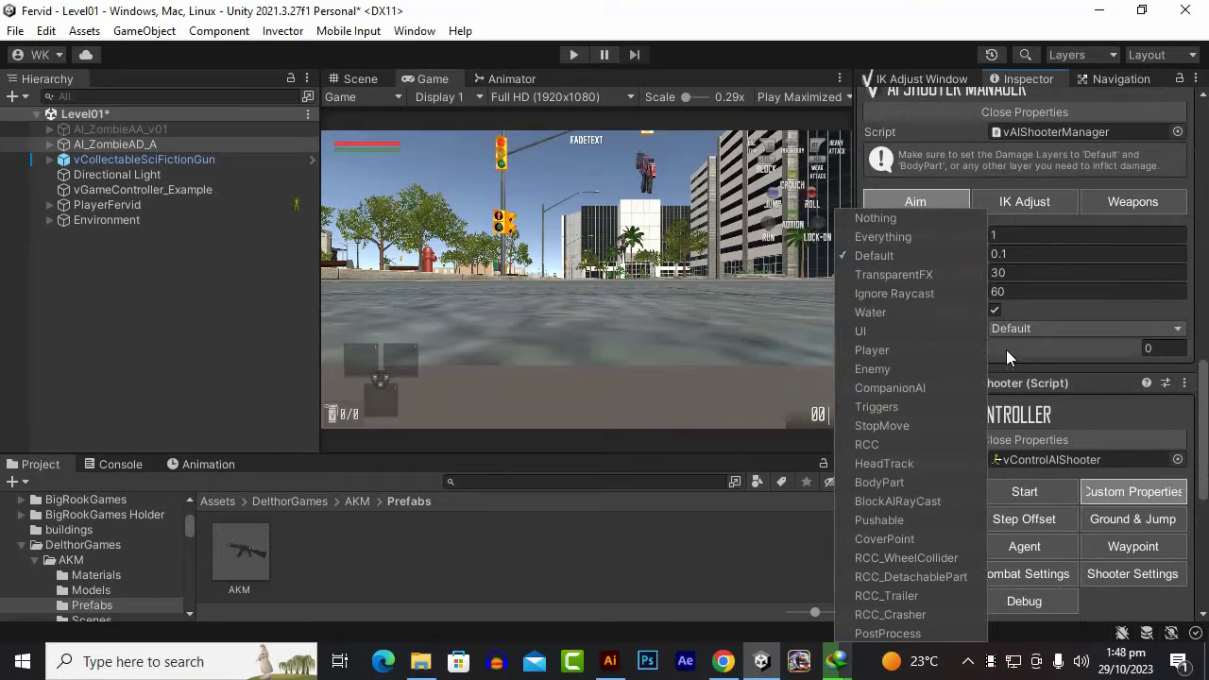
pyautogui.click(879, 350)
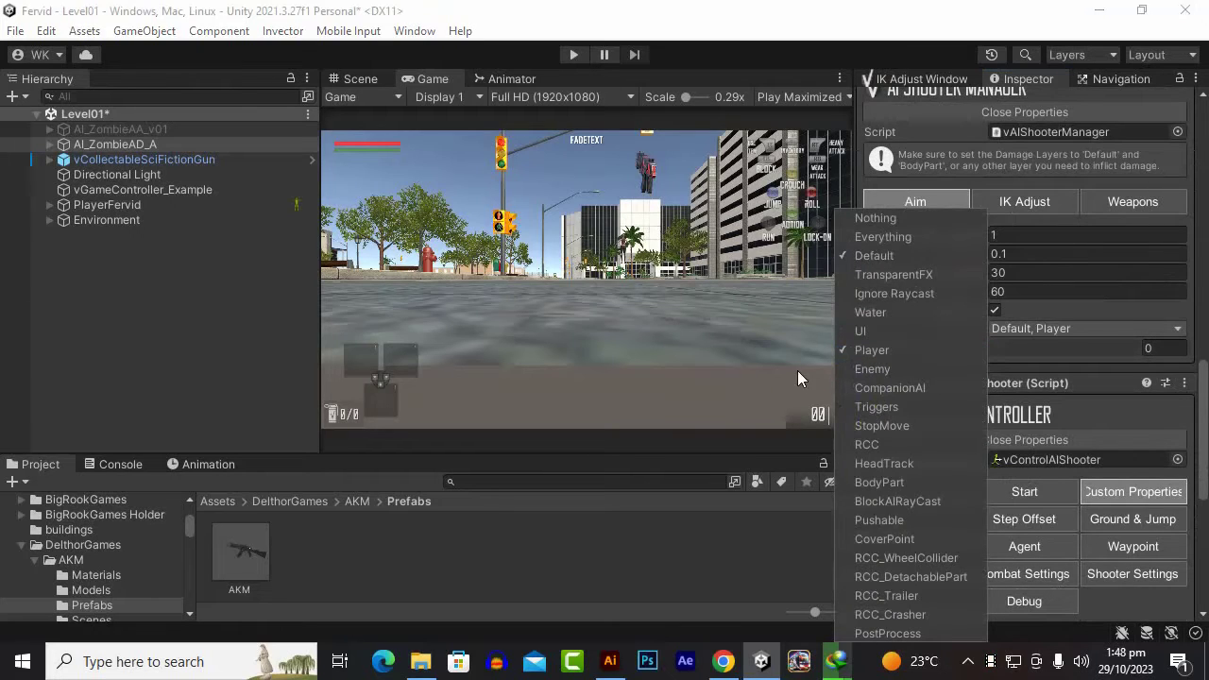
pyautogui.click(113, 146)
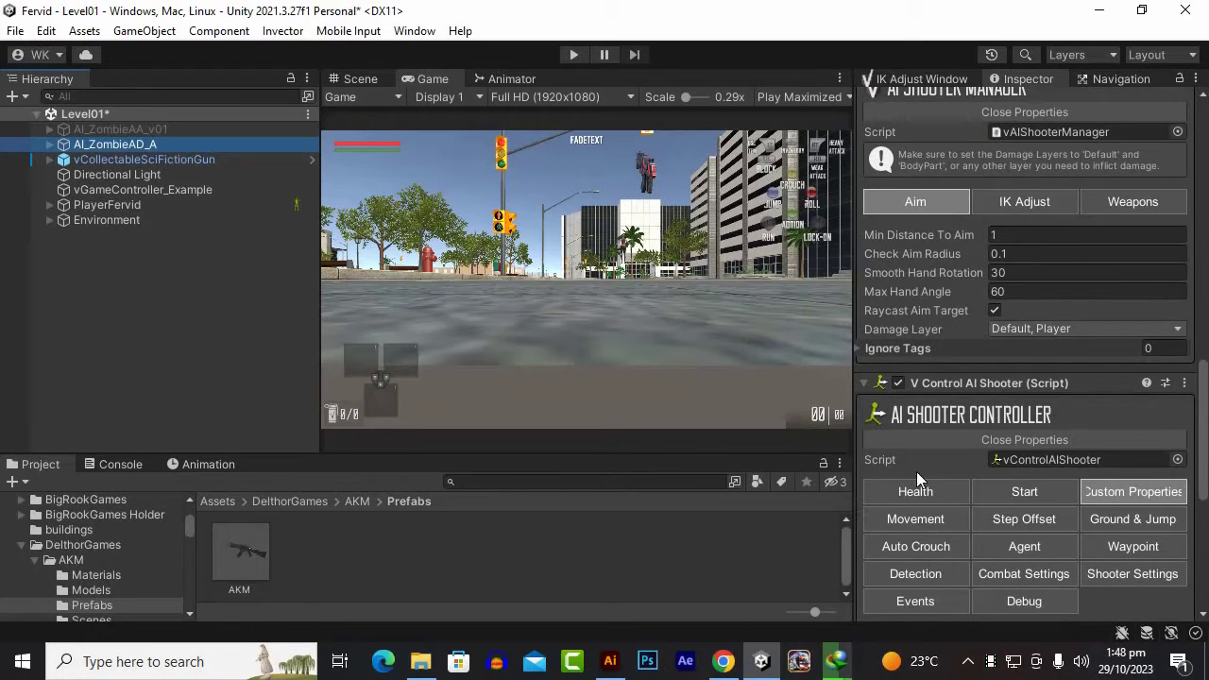
pyautogui.scroll(3, 907, 302)
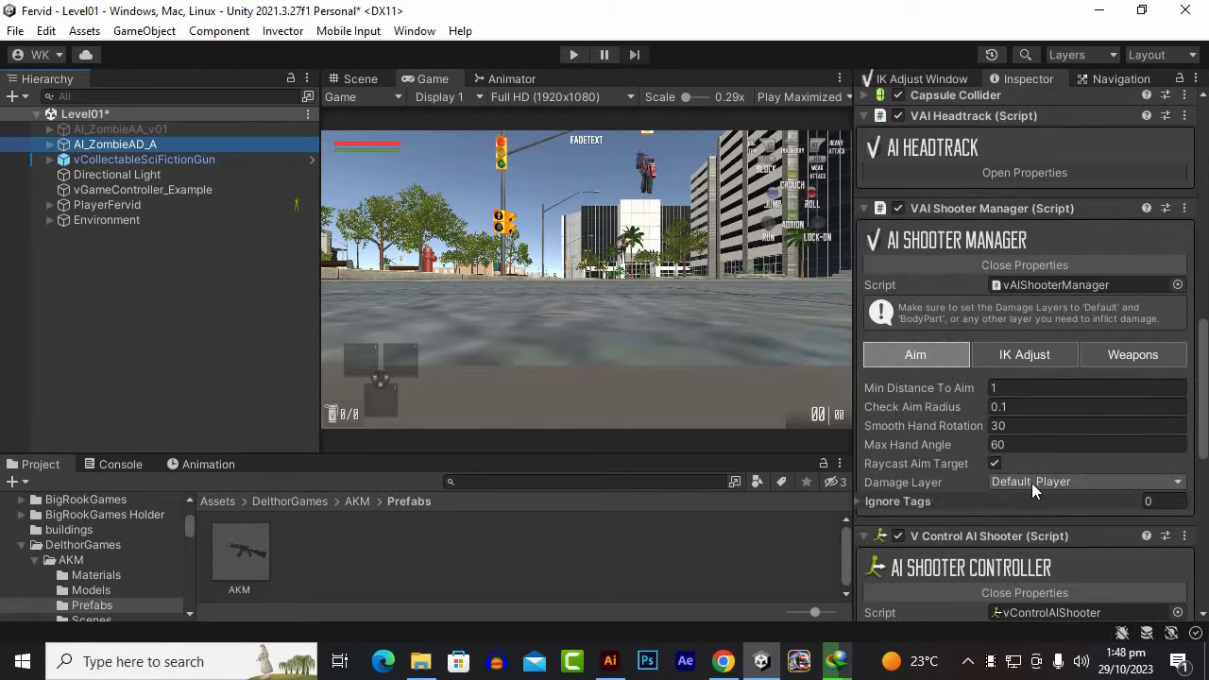
pyautogui.scroll(-3, 1021, 411)
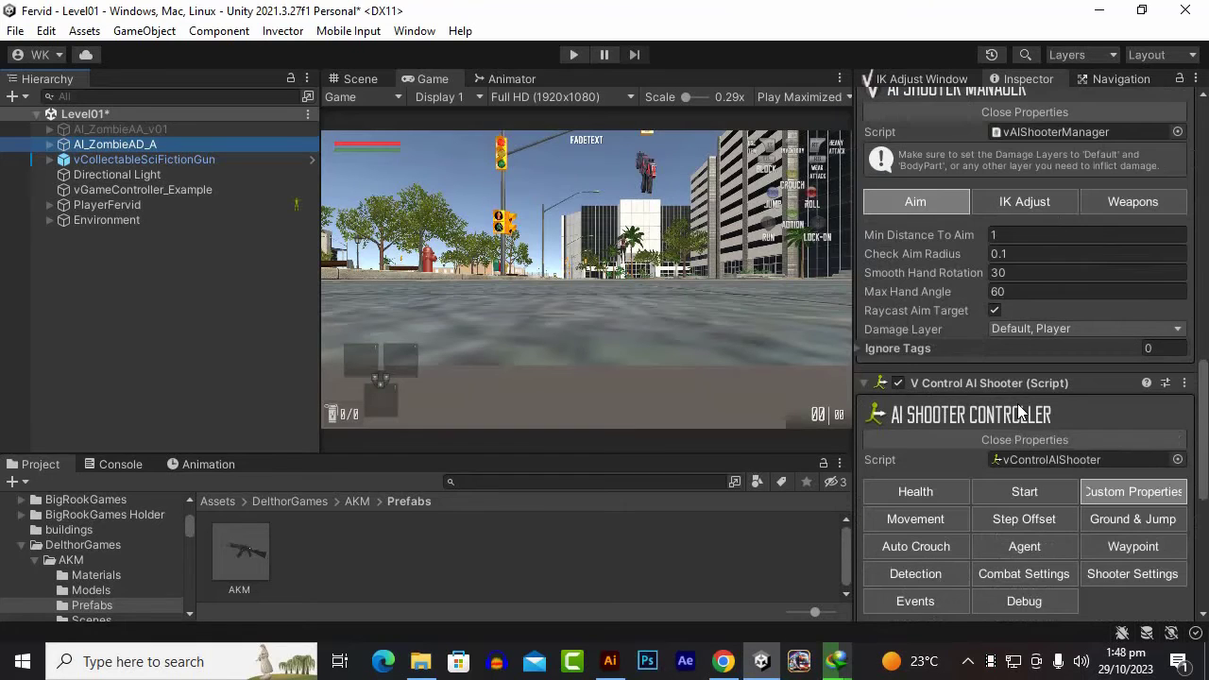
pyautogui.scroll(-4, 1018, 409)
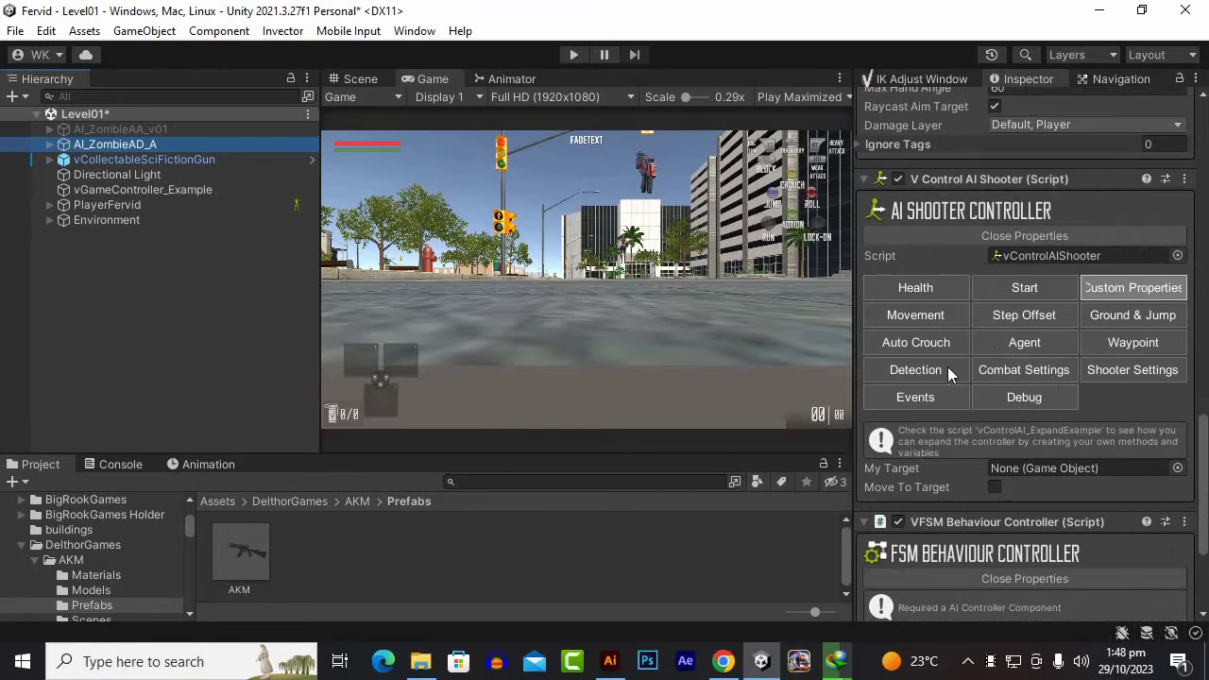
# - Verify the Detection tab's Layers to Detect includes Player, then enter Play mode
pyautogui.click(917, 372)
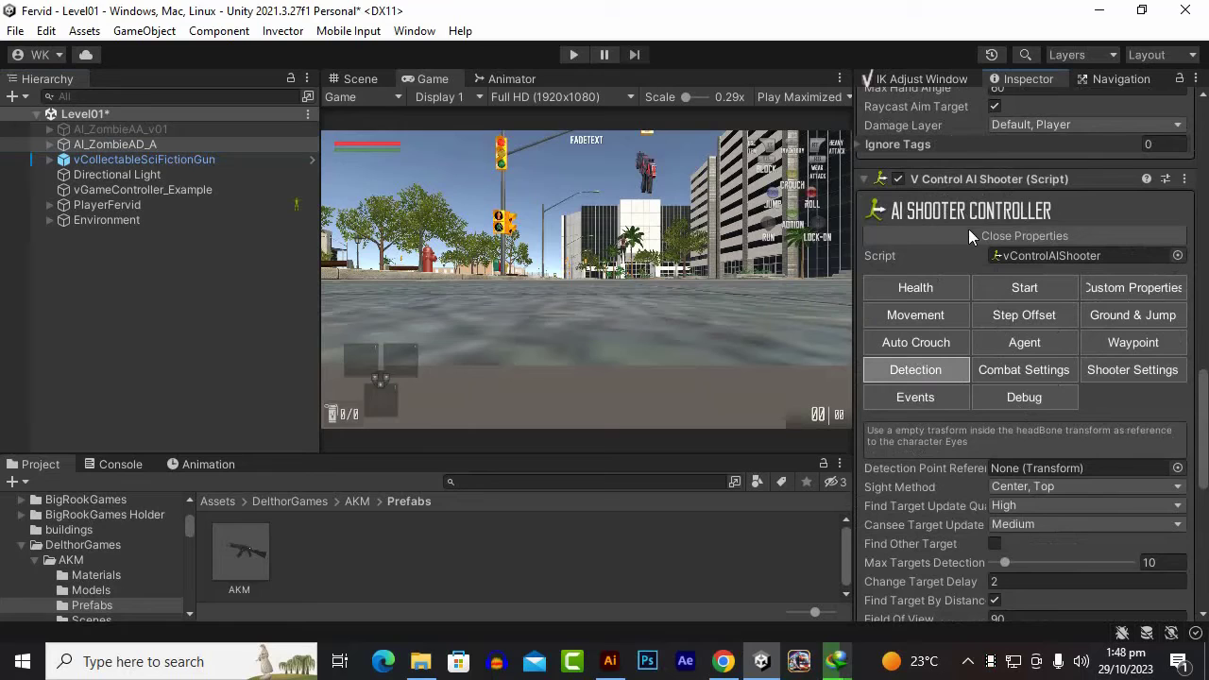
pyautogui.scroll(4, 994, 238)
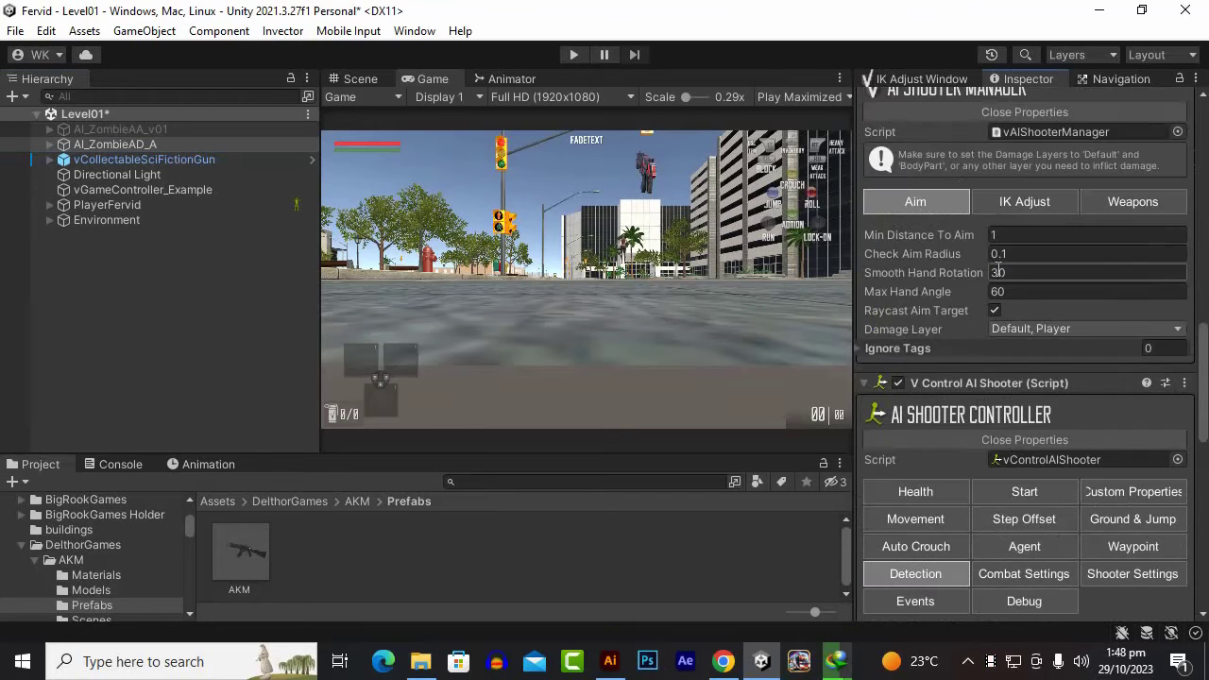
pyautogui.scroll(-4, 941, 385)
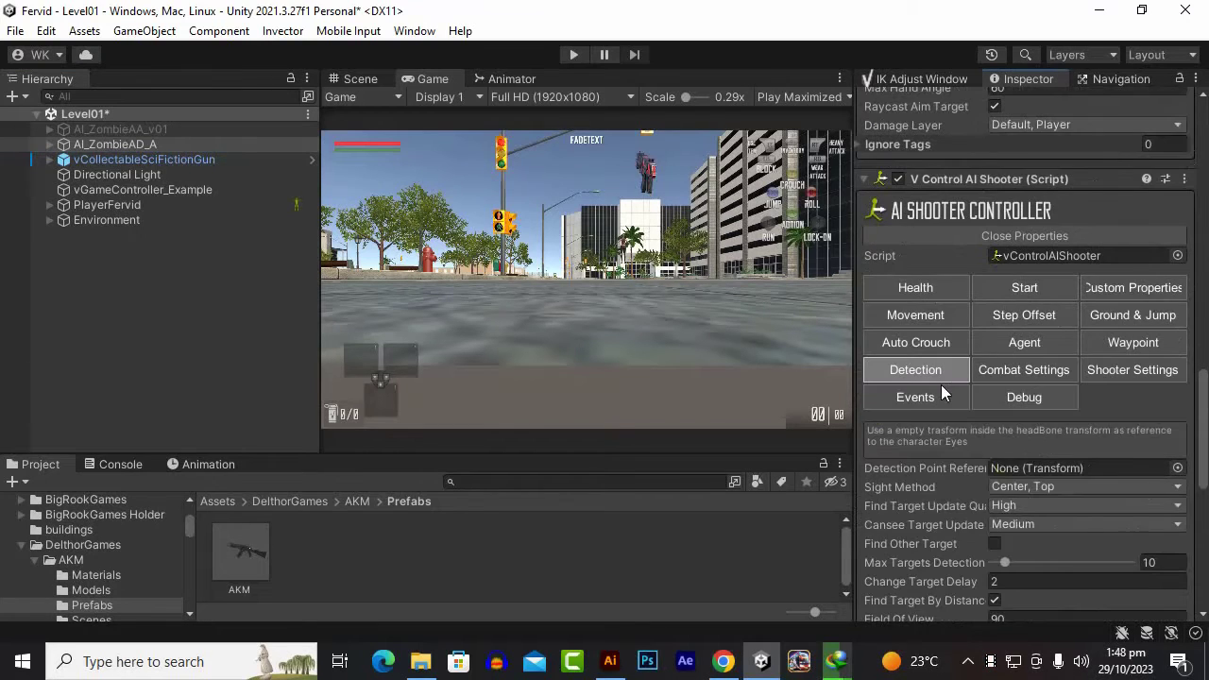
pyautogui.scroll(-4, 1011, 455)
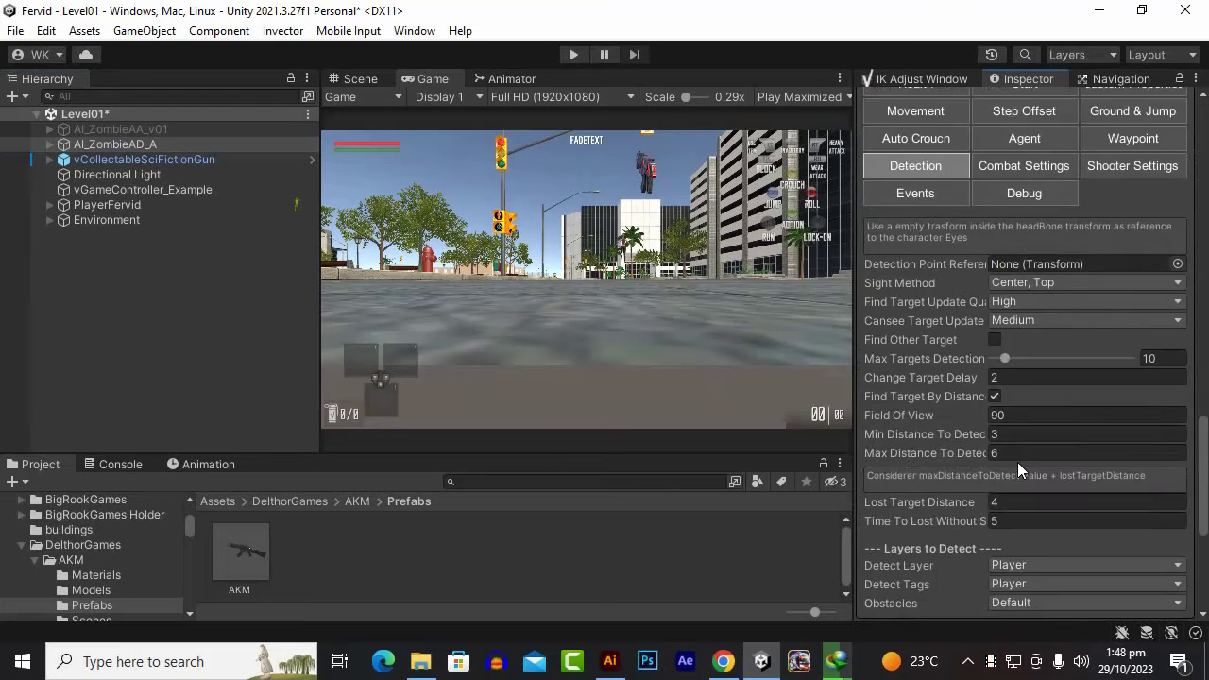
pyautogui.scroll(-4, 1017, 462)
pyautogui.click(574, 54)
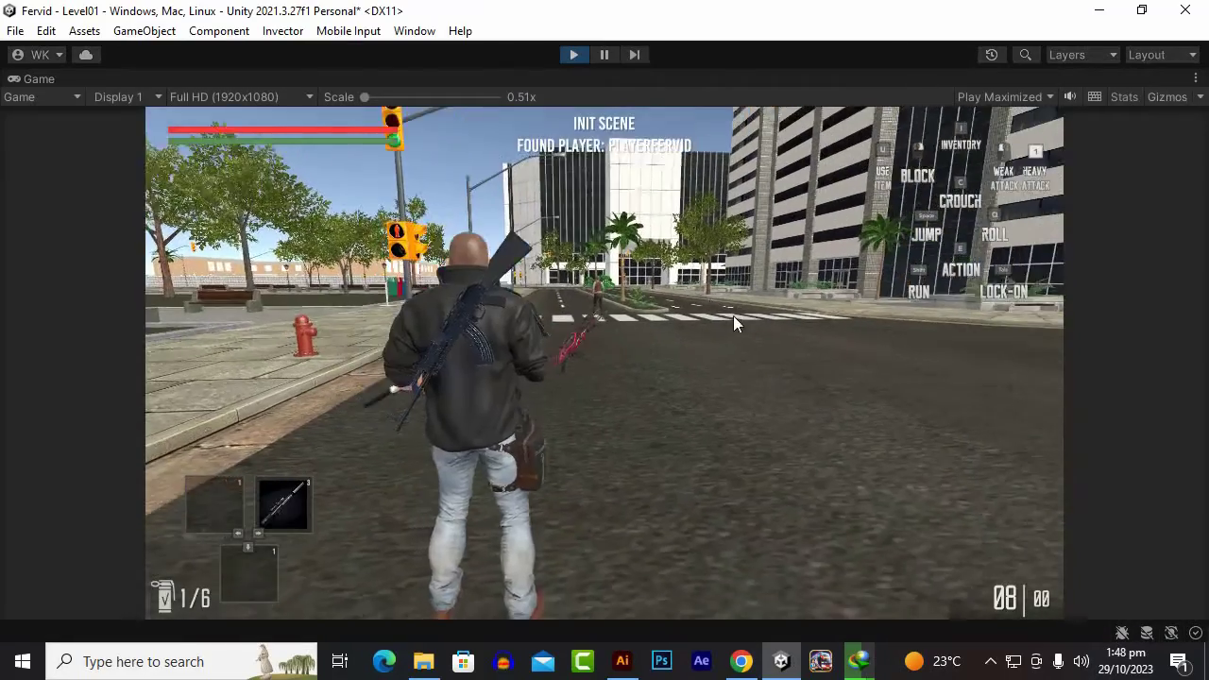
# - Run the player to the zombie, escape, pick up the red gun with E, then stop play
pyautogui.press('w')
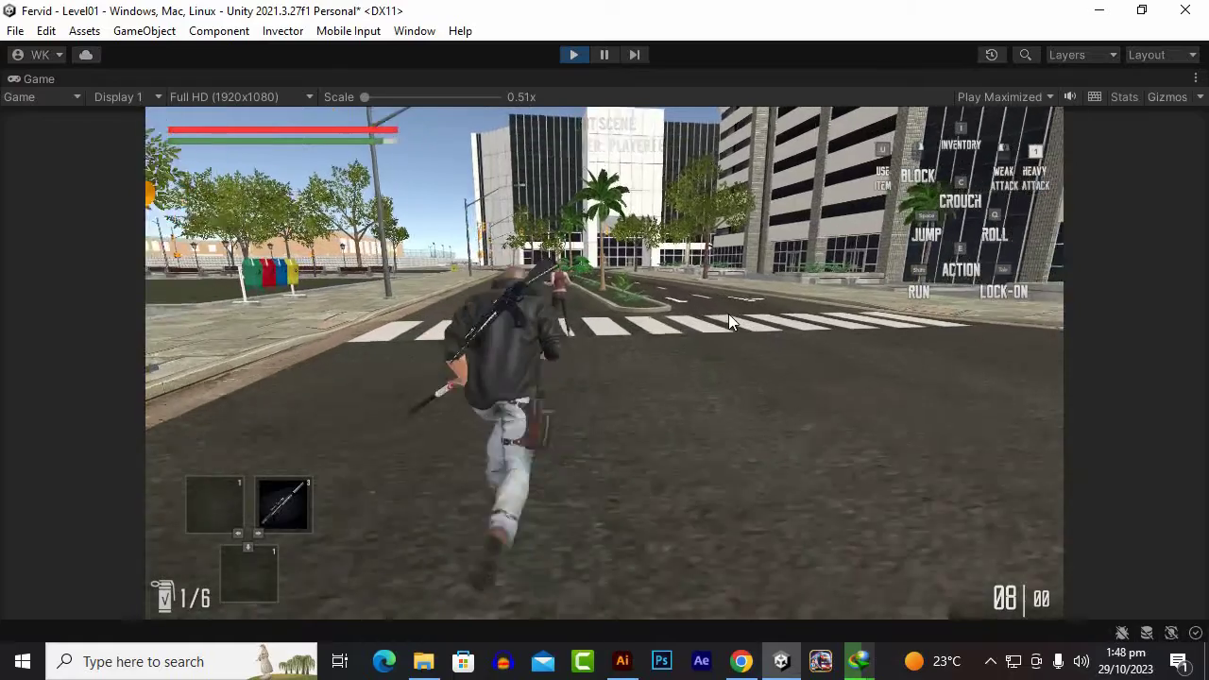
pyautogui.press('a')
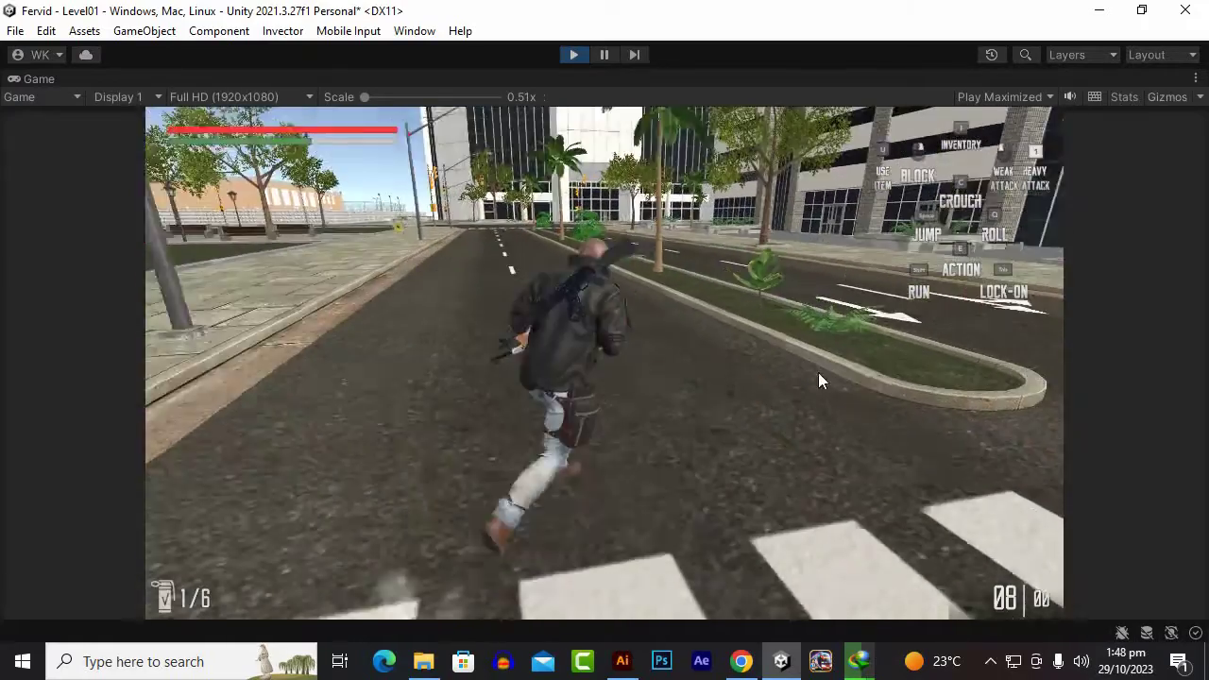
pyautogui.press('s')
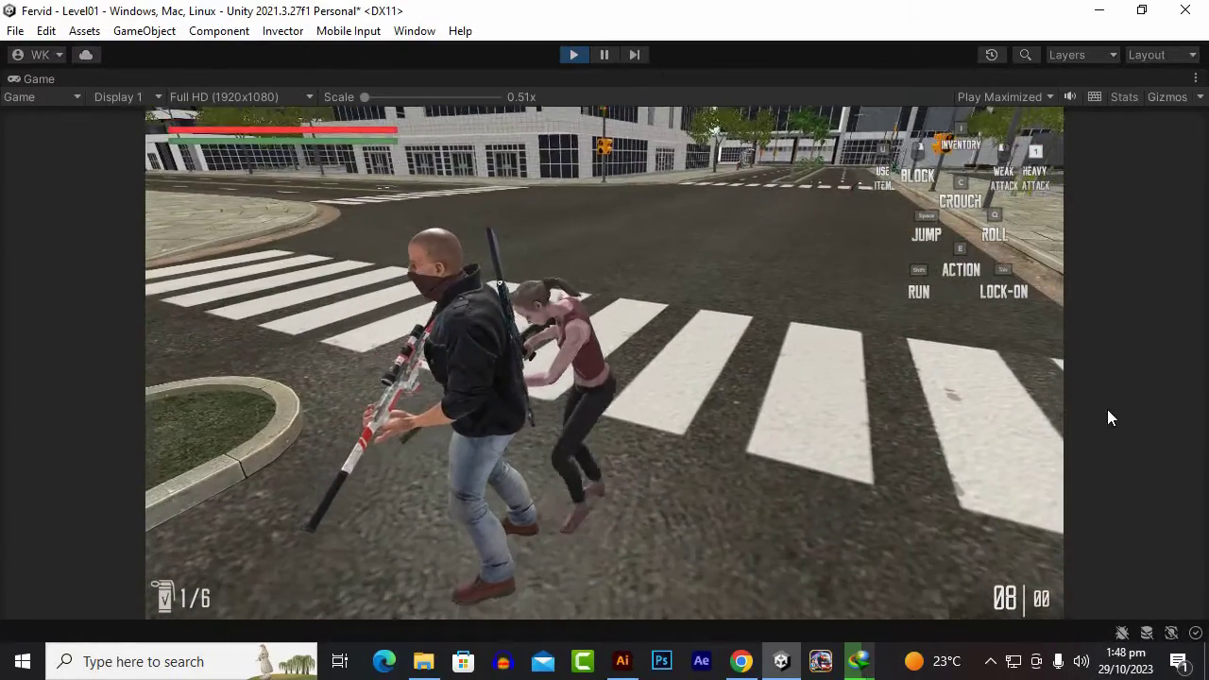
pyautogui.press('s')
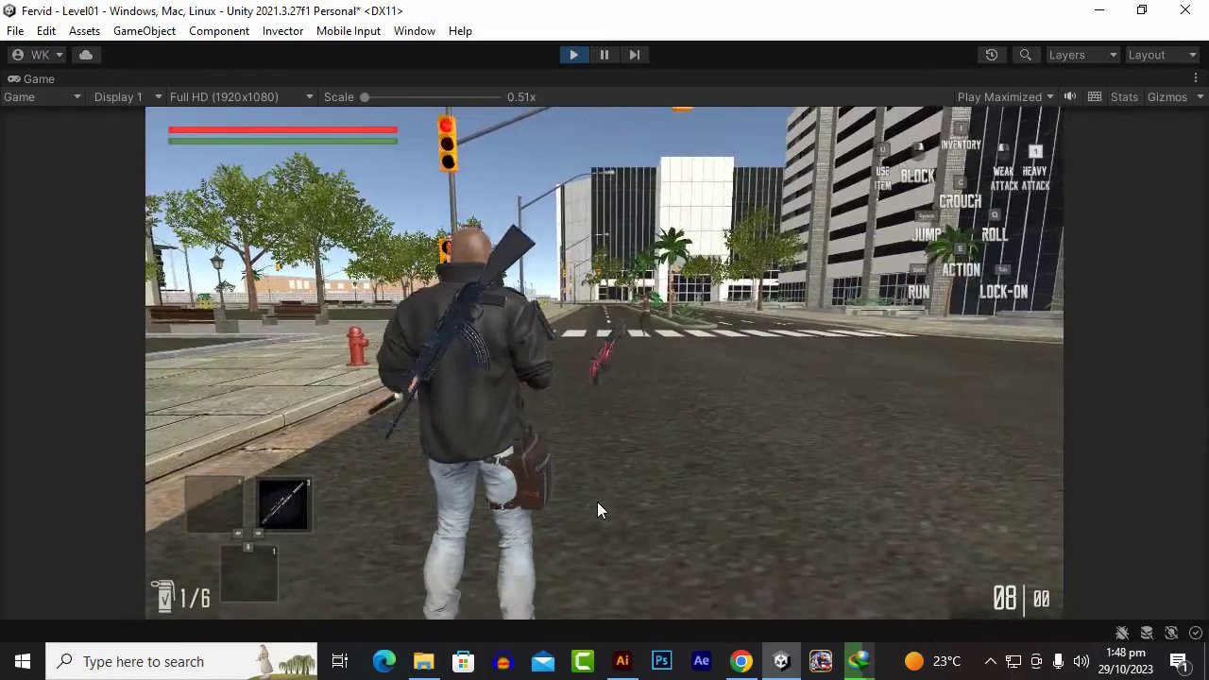
pyautogui.press('w')
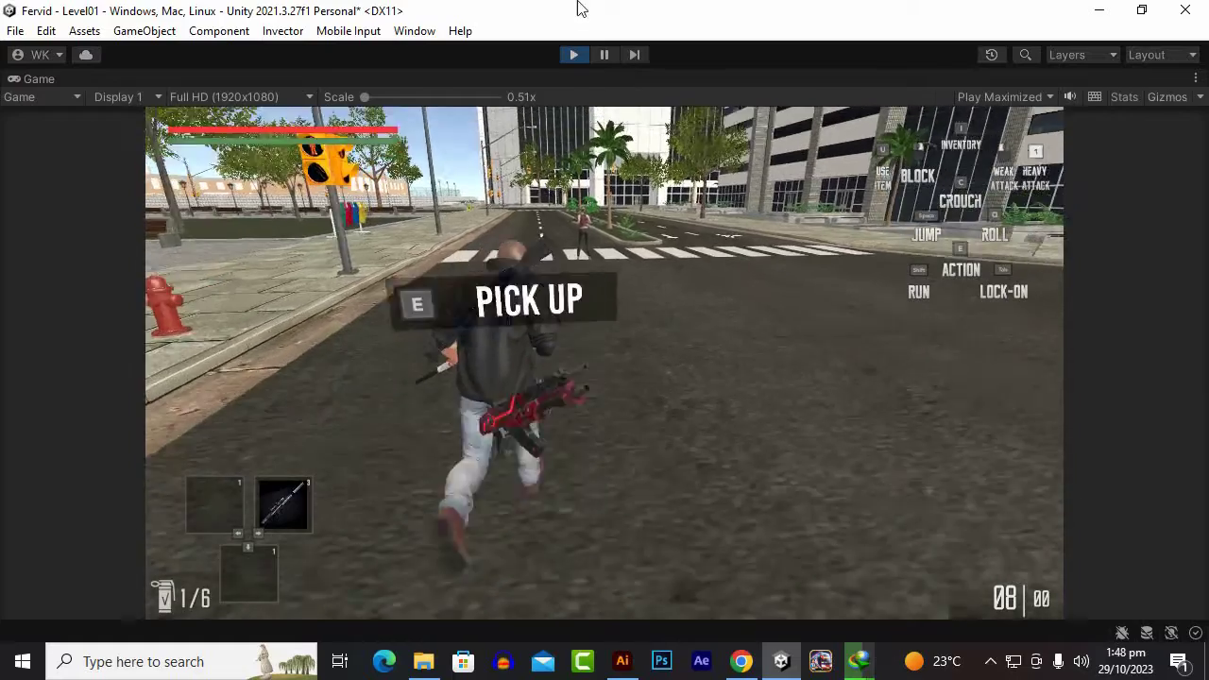
pyautogui.press('e')
pyautogui.click(573, 54)
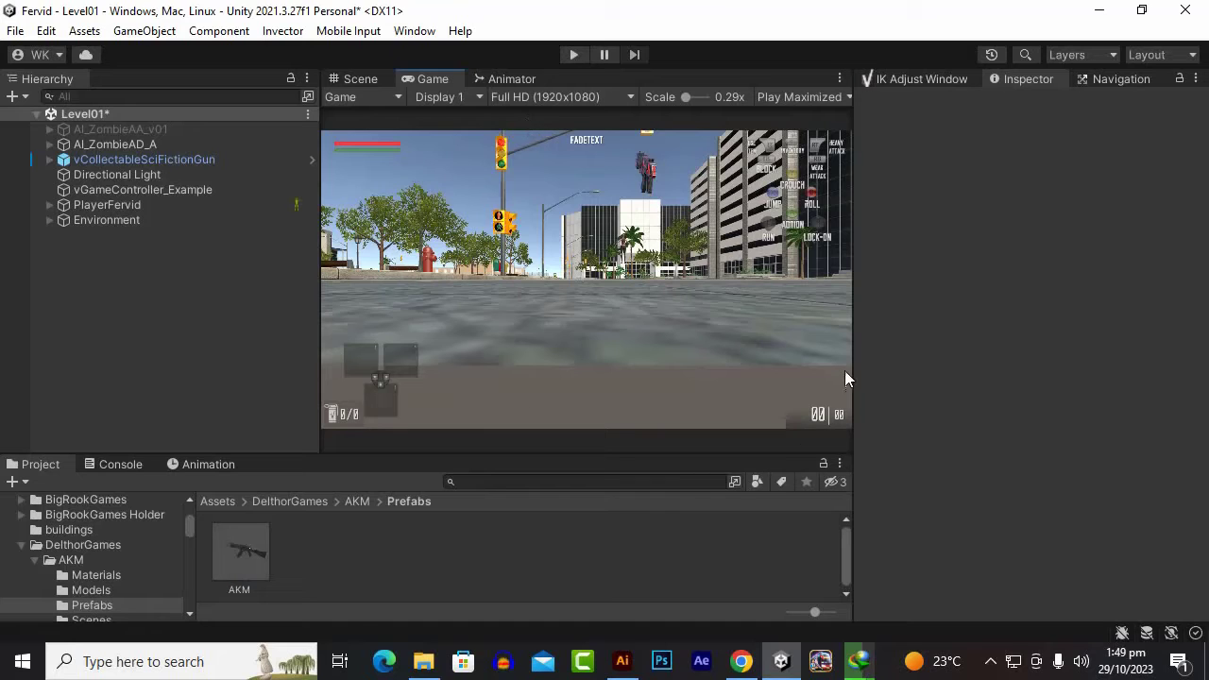
# - Widen the Game view, narrow the Hierarchy, and adjust the Project panel and Game view heights
pyautogui.moveTo(854, 373); pyautogui.dragTo(938, 375)
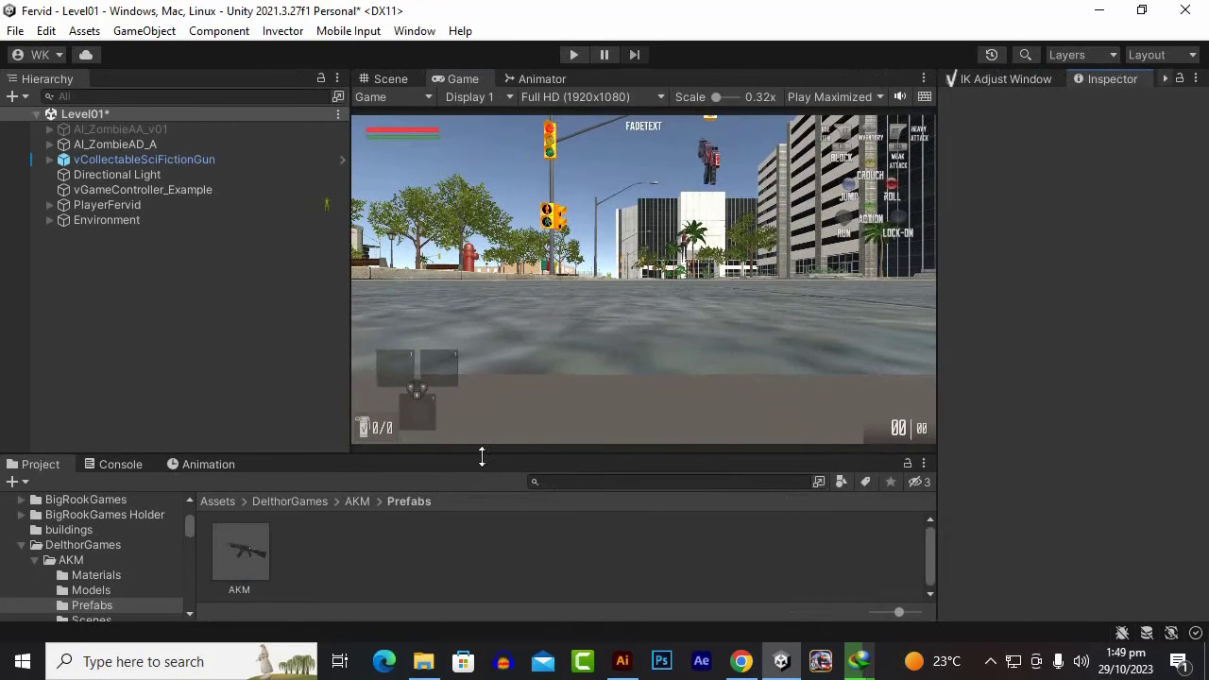
pyautogui.moveTo(482, 456); pyautogui.dragTo(482, 439)
pyautogui.moveTo(348, 306); pyautogui.dragTo(274, 304)
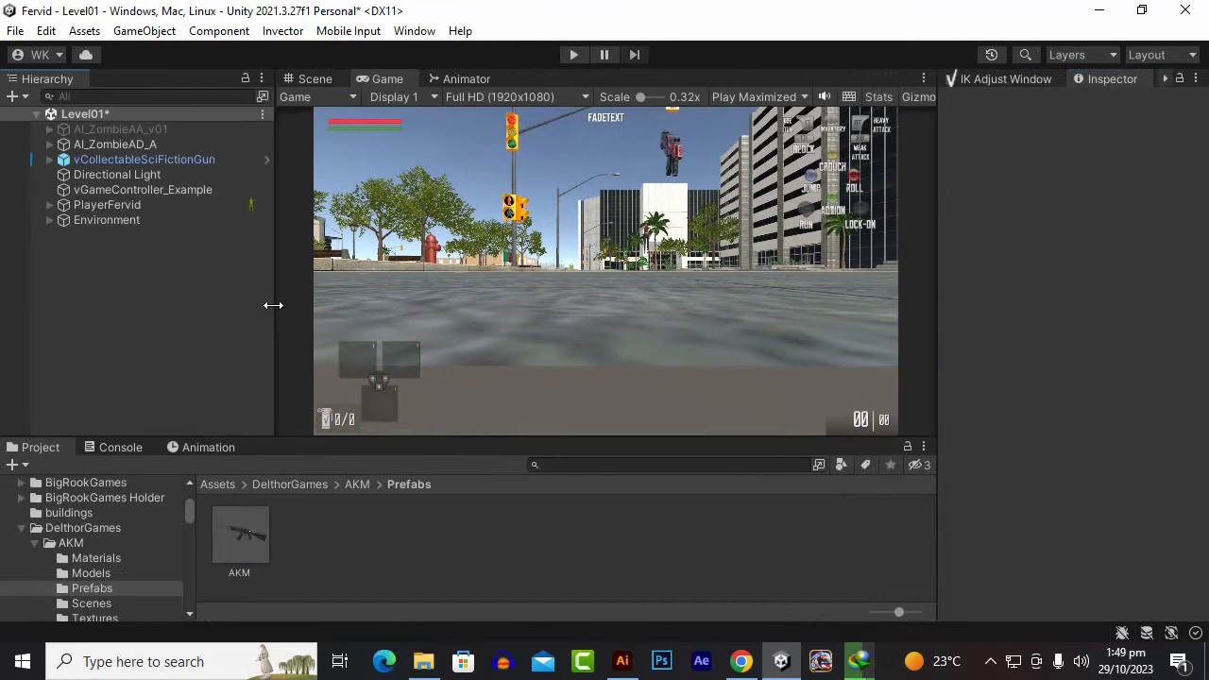
pyautogui.moveTo(404, 437); pyautogui.dragTo(401, 450)
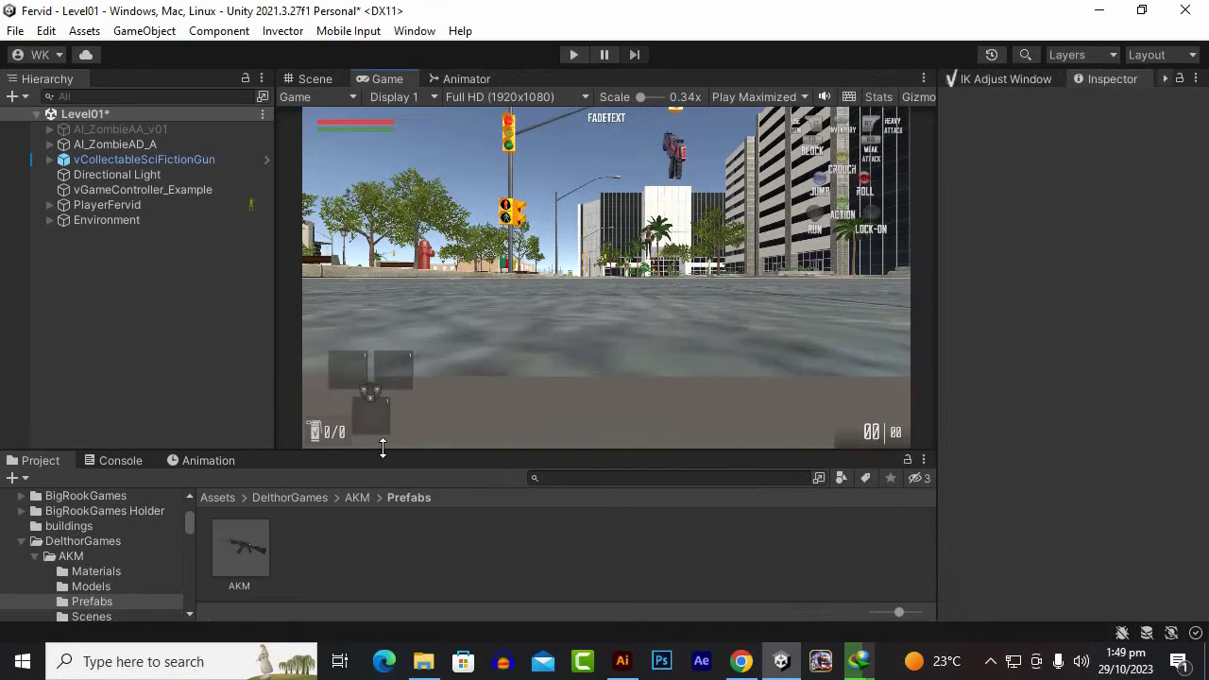